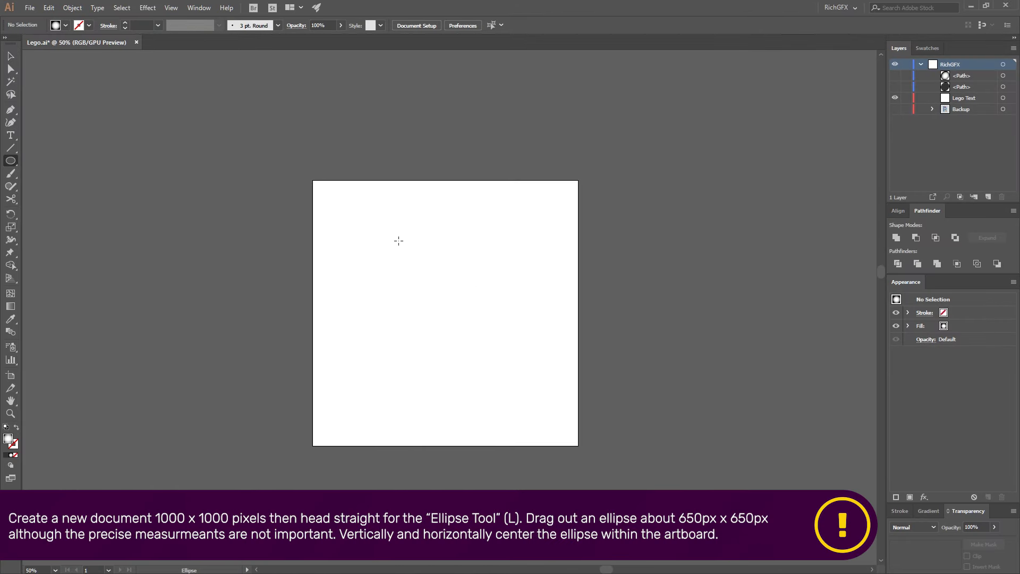
# Draw a 634 px black circle and centre it horizontally and vertically on the artboard.
pyautogui.moveTo(399, 241); pyautogui.dragTo(568, 408)
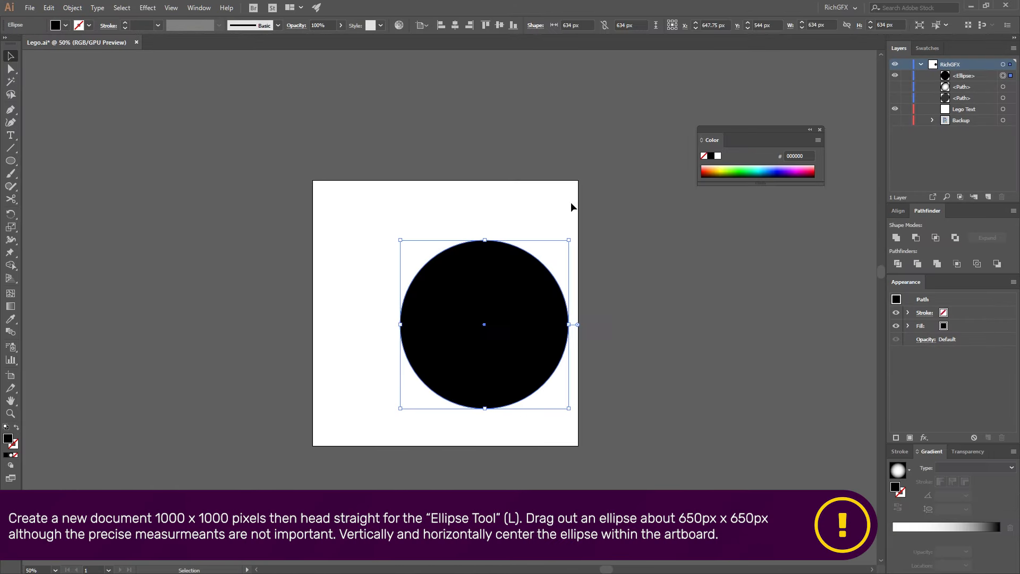
pyautogui.click(454, 25)
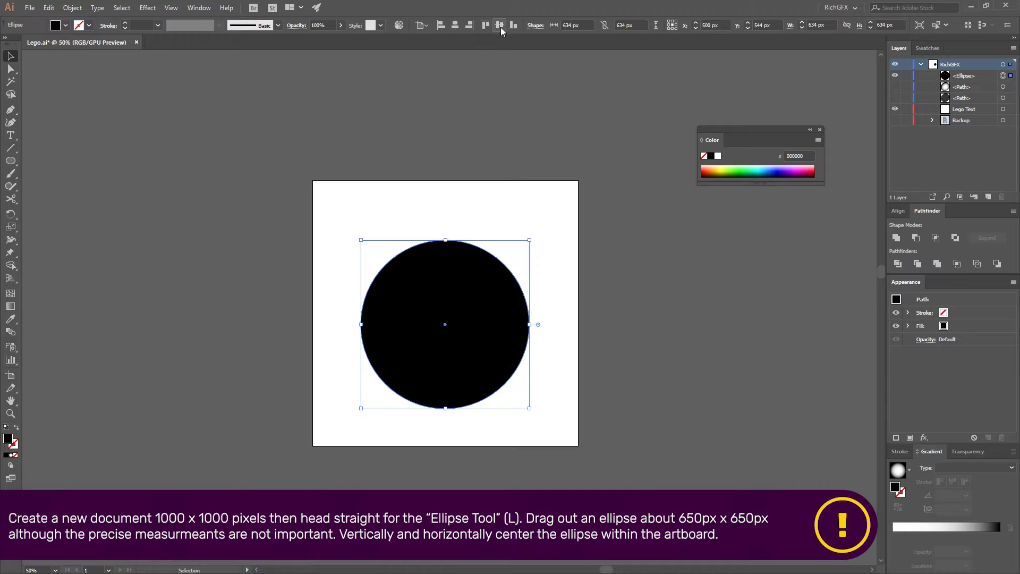
pyautogui.click(500, 27)
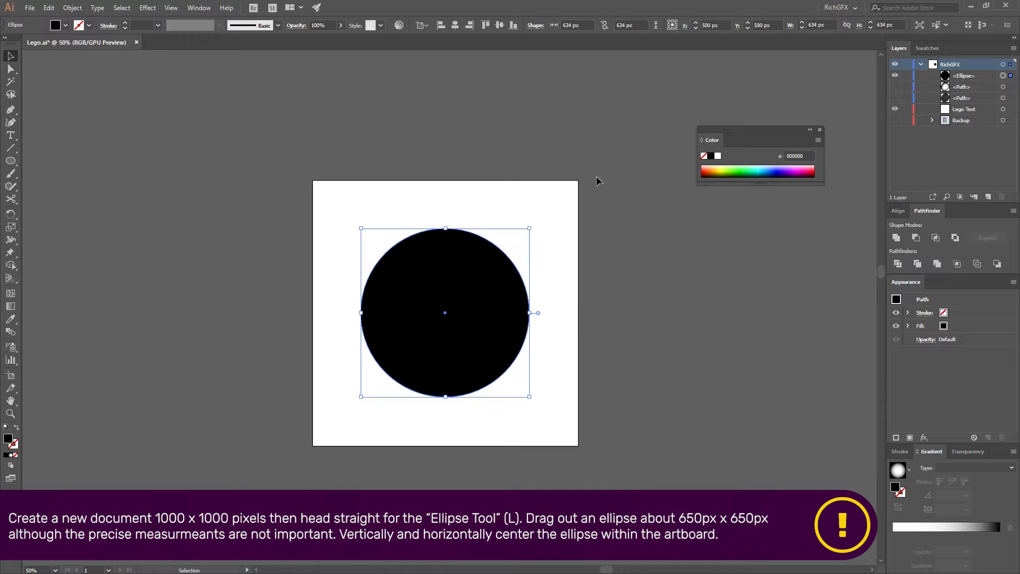
pyautogui.click(628, 302)
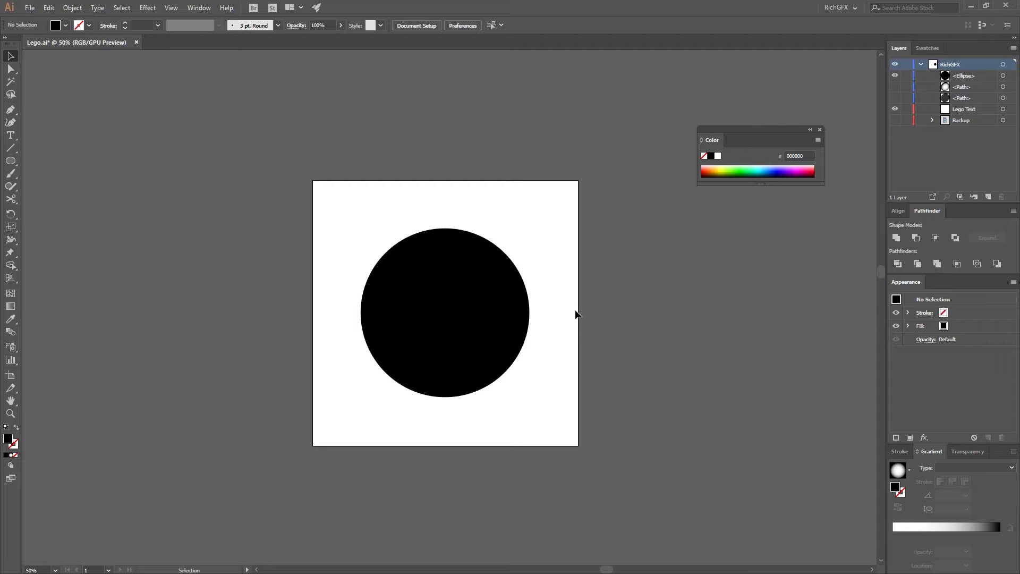
pyautogui.click(488, 310)
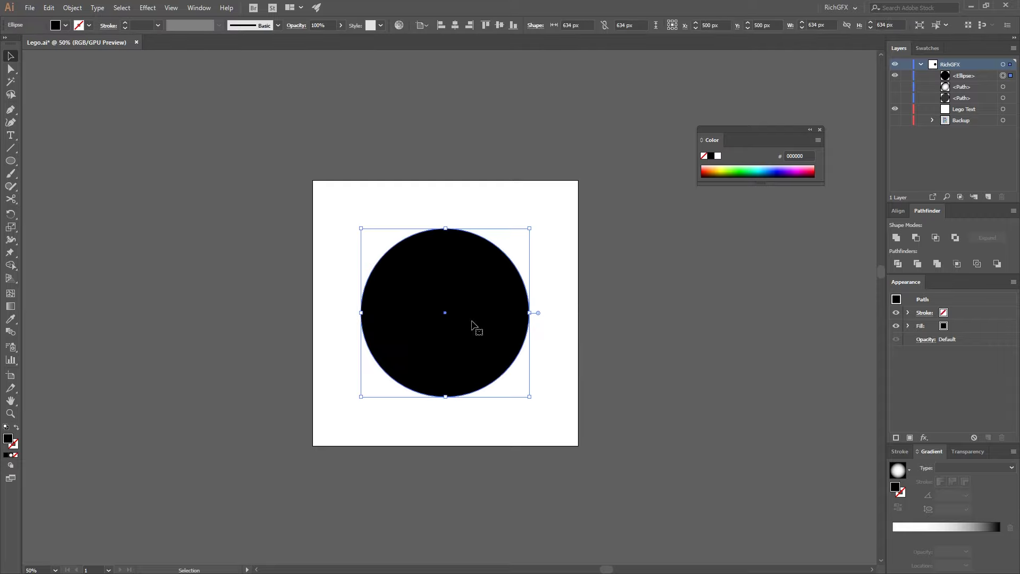
# Give the circle a gradient fill with both end stops set to f5f5f5.
pyautogui.click(9, 455)
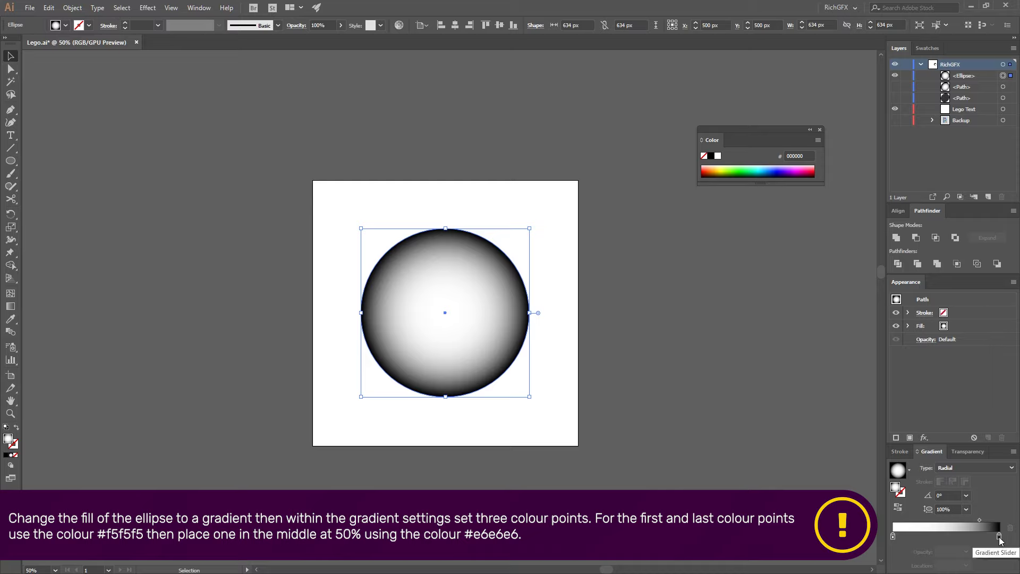
pyautogui.doubleClick(893, 537)
pyautogui.click(861, 453)
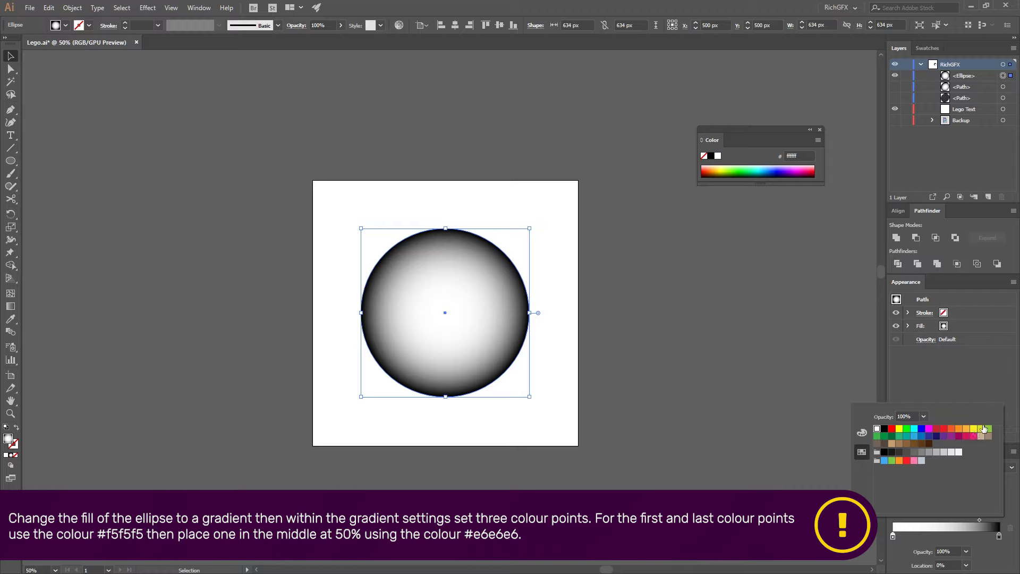
pyautogui.click(861, 432)
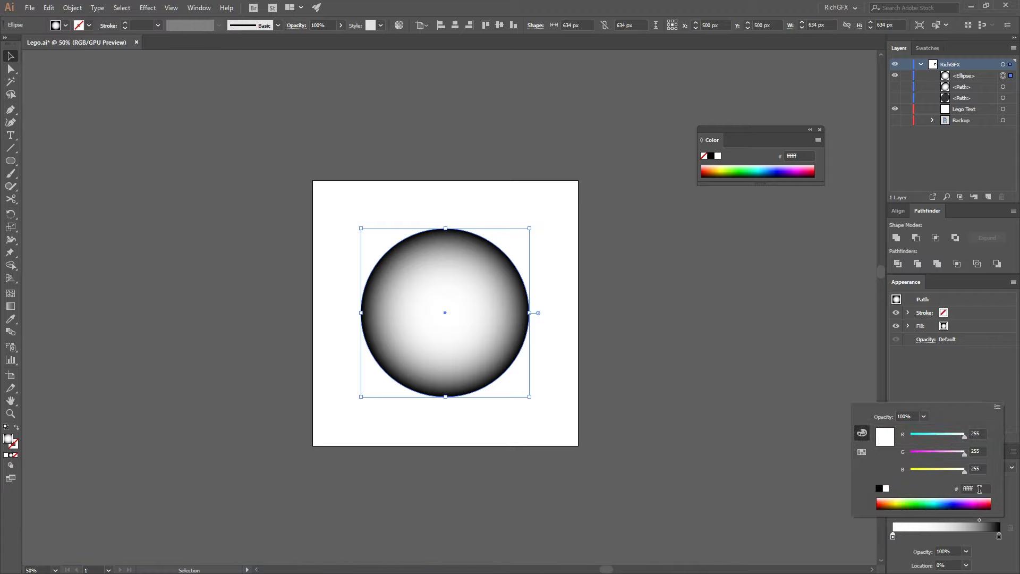
pyautogui.moveTo(980, 488); pyautogui.dragTo(937, 485)
pyautogui.write('f5f5')
pyautogui.press('Return')
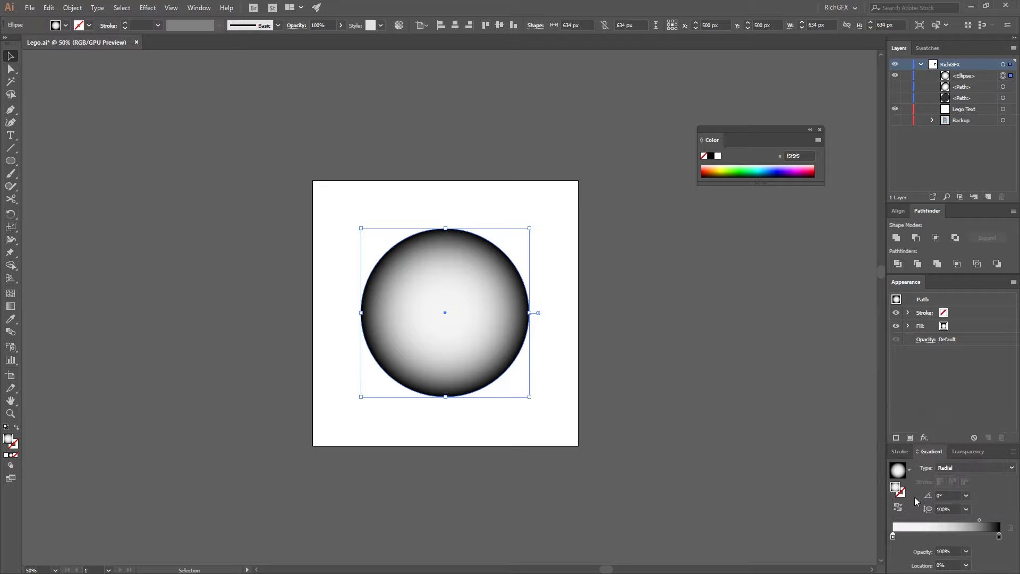
pyautogui.doubleClick(999, 536)
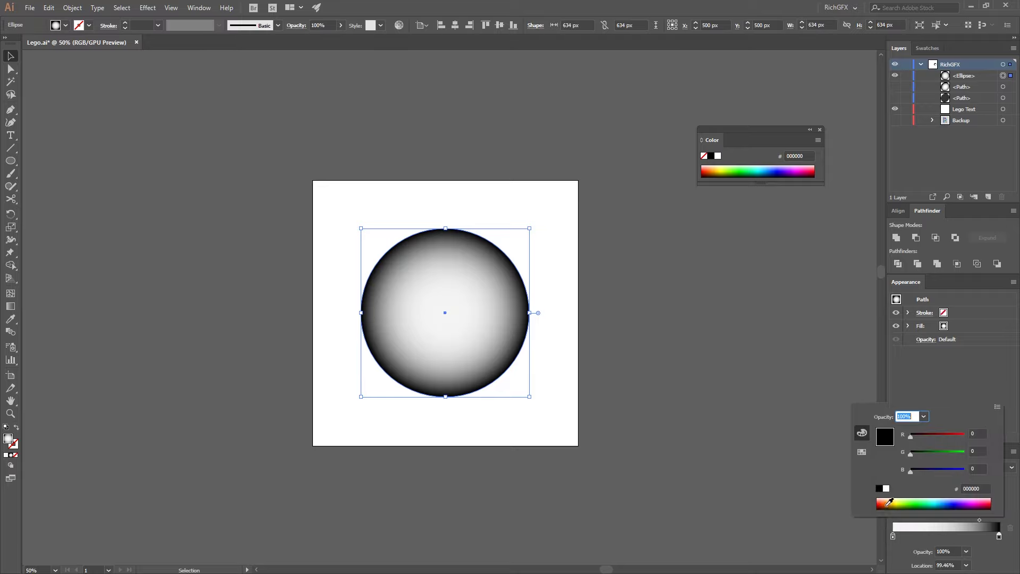
pyautogui.click(982, 488)
pyautogui.write('f5f5f5')
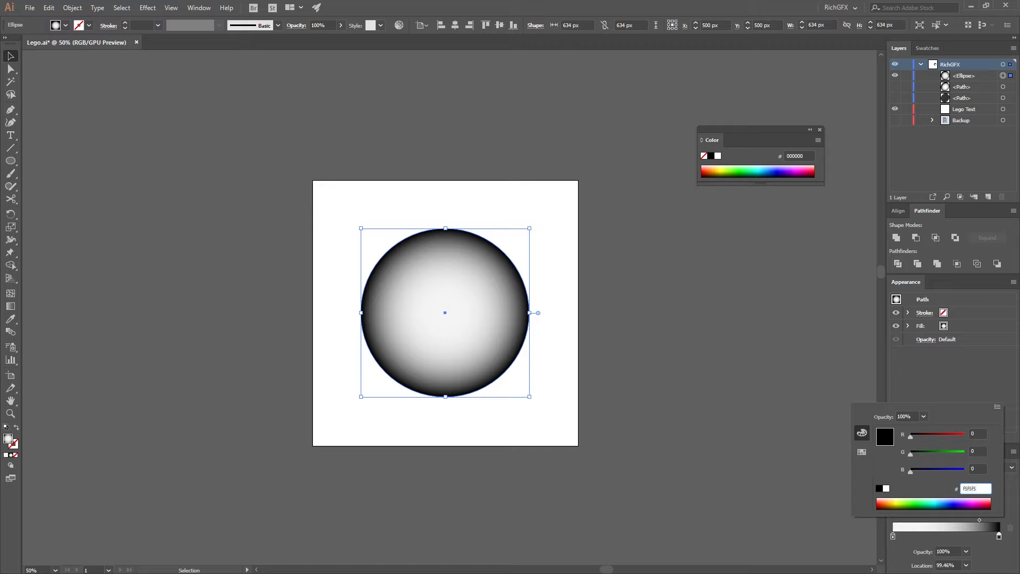
pyautogui.press('Return')
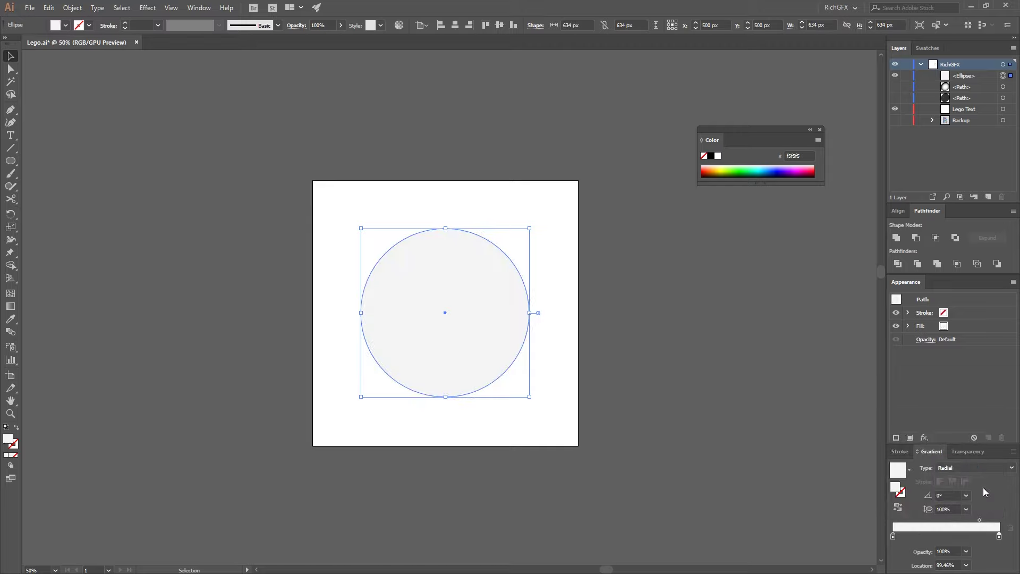
# Add a middle gradient stop at 50% coloured e6e6e6.
pyautogui.click(950, 537)
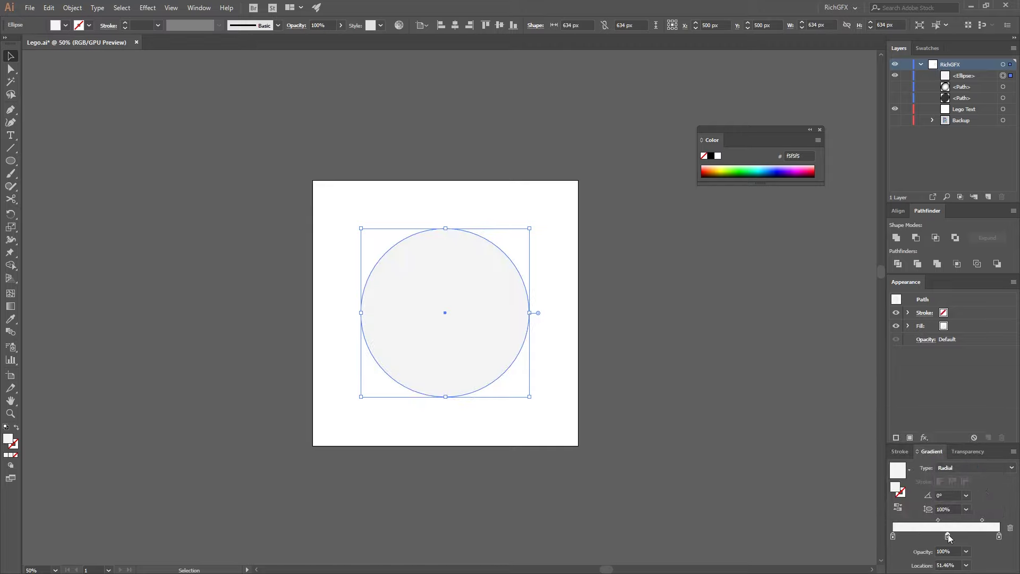
pyautogui.doubleClick(948, 564)
pyautogui.write('50')
pyautogui.press('Return')
pyautogui.doubleClick(947, 537)
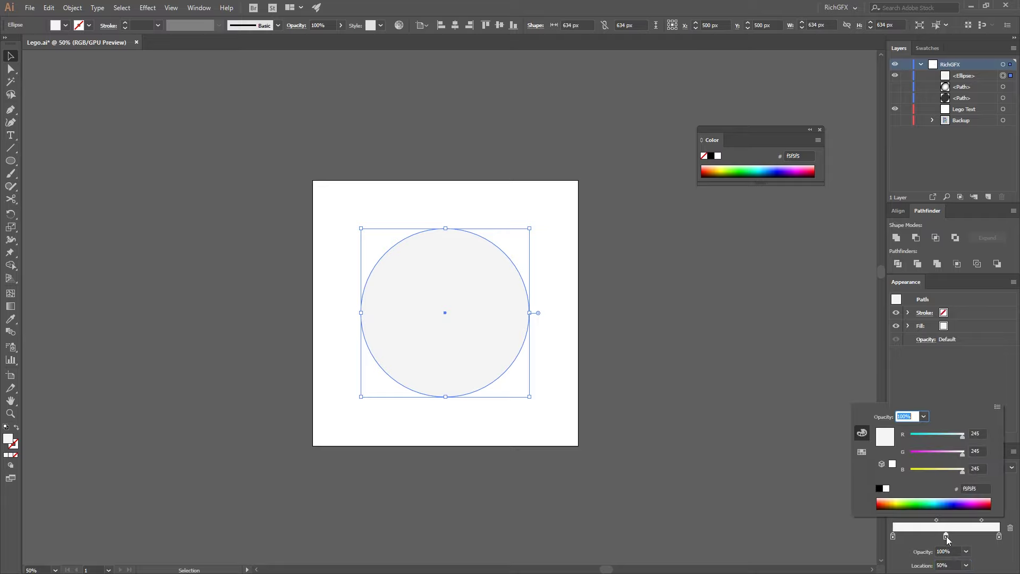
pyautogui.click(978, 488)
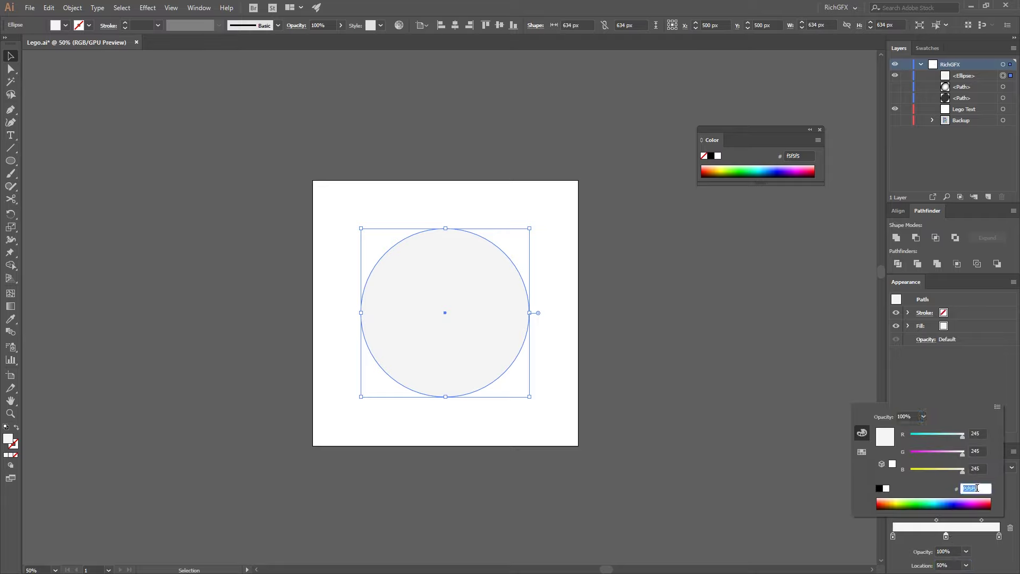
pyautogui.write('e6e6e6')
pyautogui.press('Return')
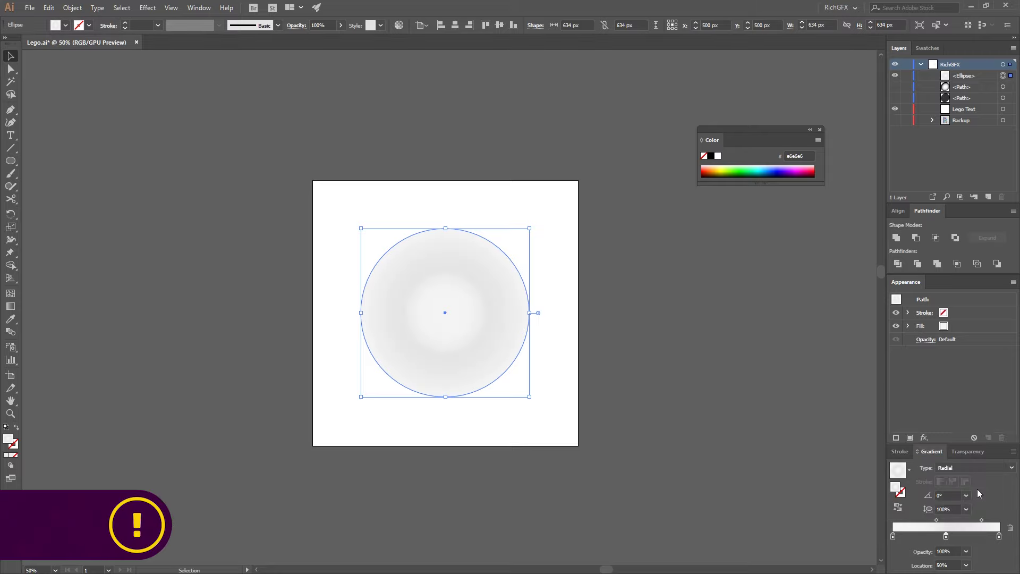
# Make the gradient linear at a 45° angle.
pyautogui.click(949, 495)
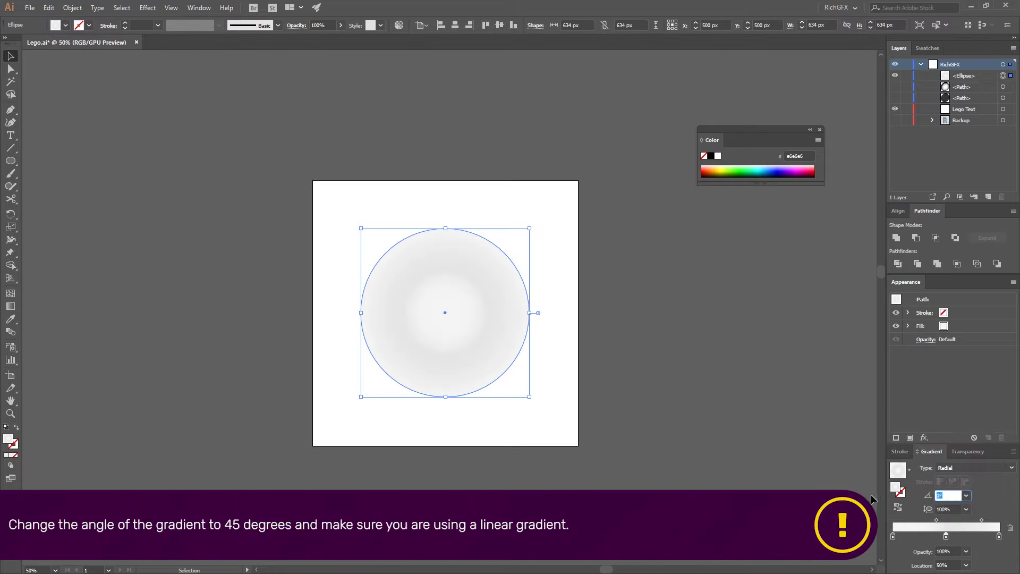
pyautogui.write('45')
pyautogui.press('Return')
pyautogui.click(956, 467)
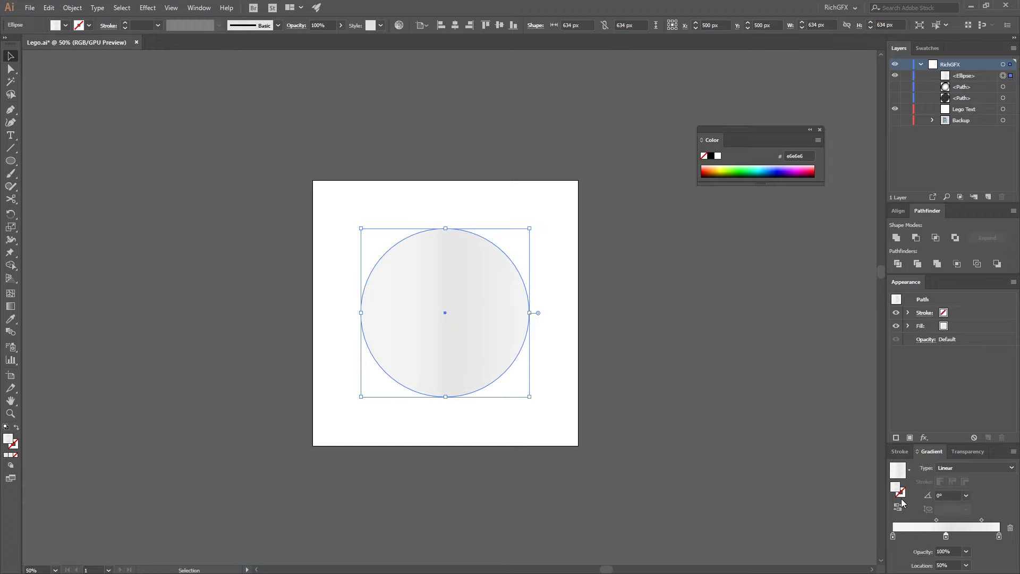
pyautogui.click(946, 494)
pyautogui.write('45')
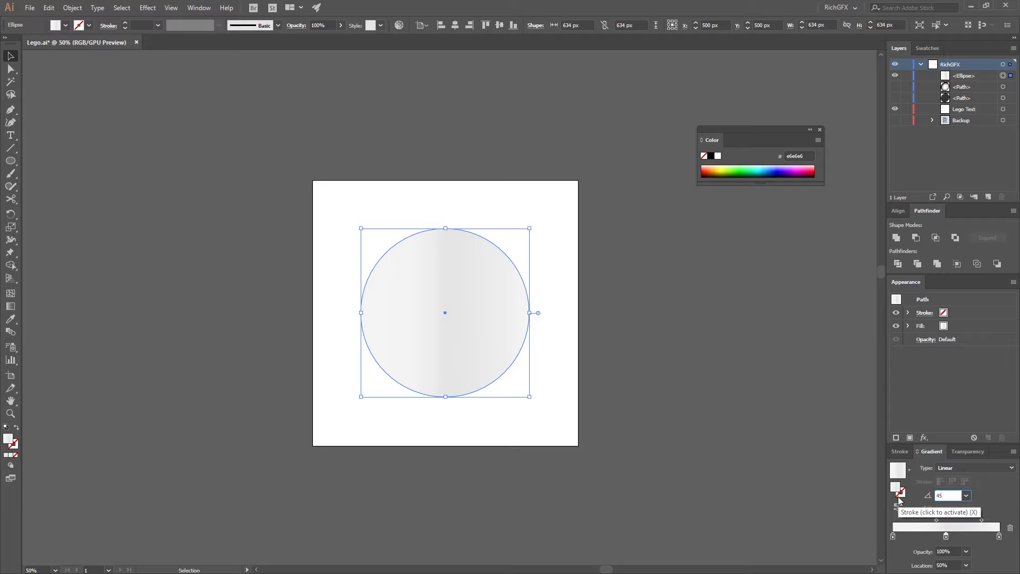
pyautogui.press('Return')
pyautogui.click(620, 344)
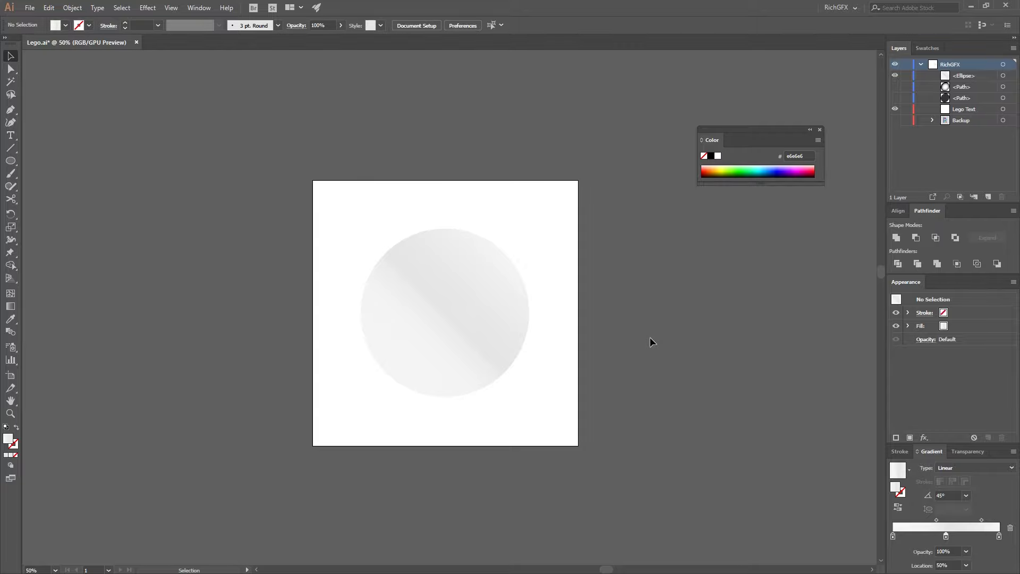
pyautogui.click(481, 328)
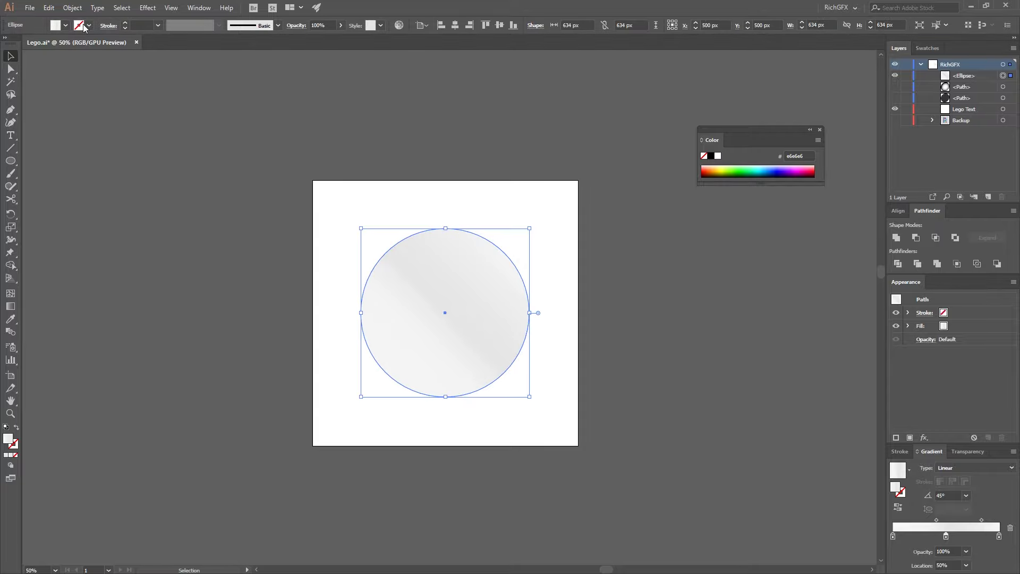
# Copy the gradient circle and paste it in place on top of the original.
pyautogui.click(48, 8)
pyautogui.click(65, 59)
pyautogui.click(48, 7)
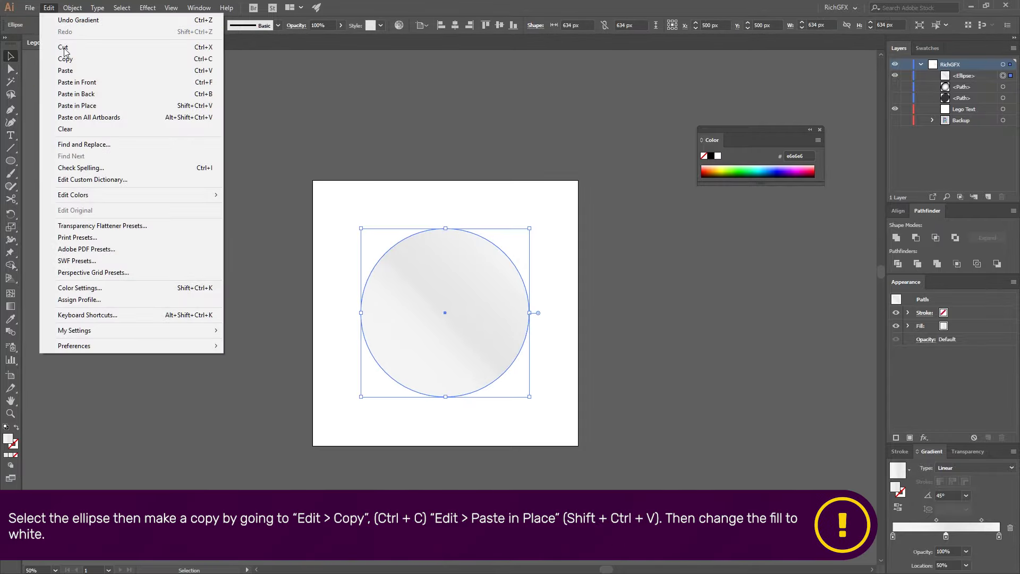
pyautogui.click(82, 106)
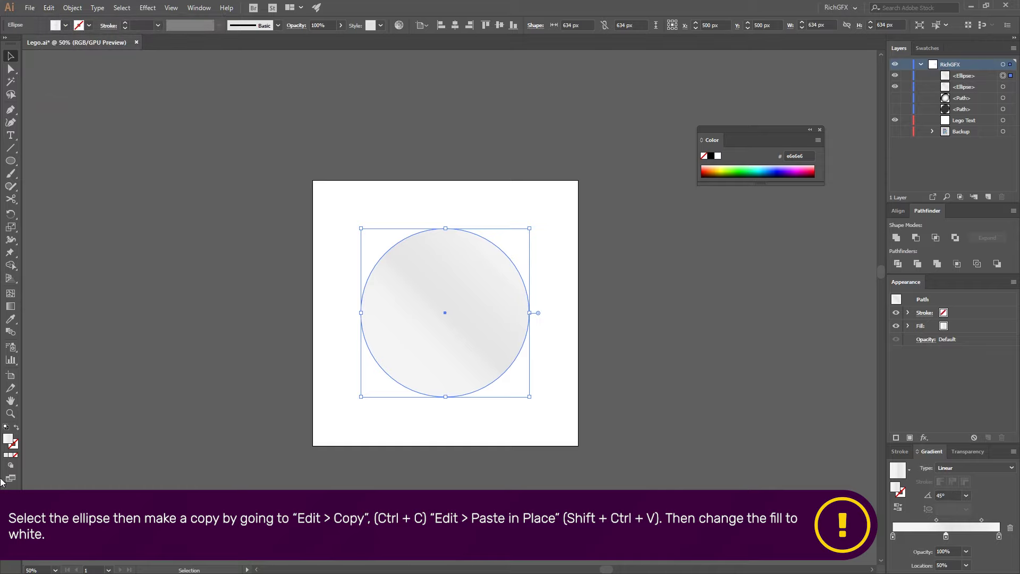
# Fill the copy white and shrink it to about 580 px, leaving a thin grey ring.
pyautogui.click(65, 25)
pyautogui.click(23, 43)
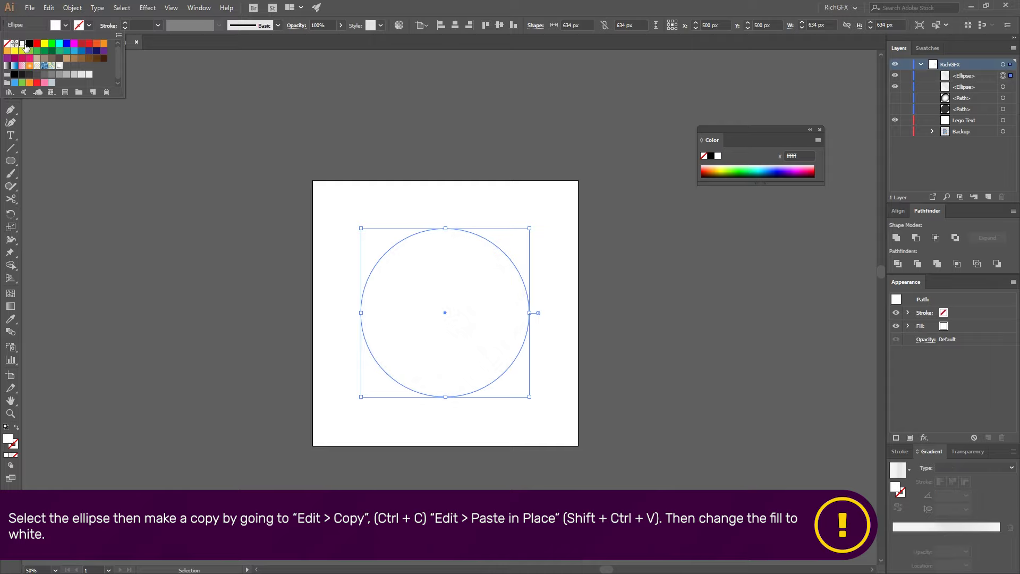
pyautogui.click(210, 260)
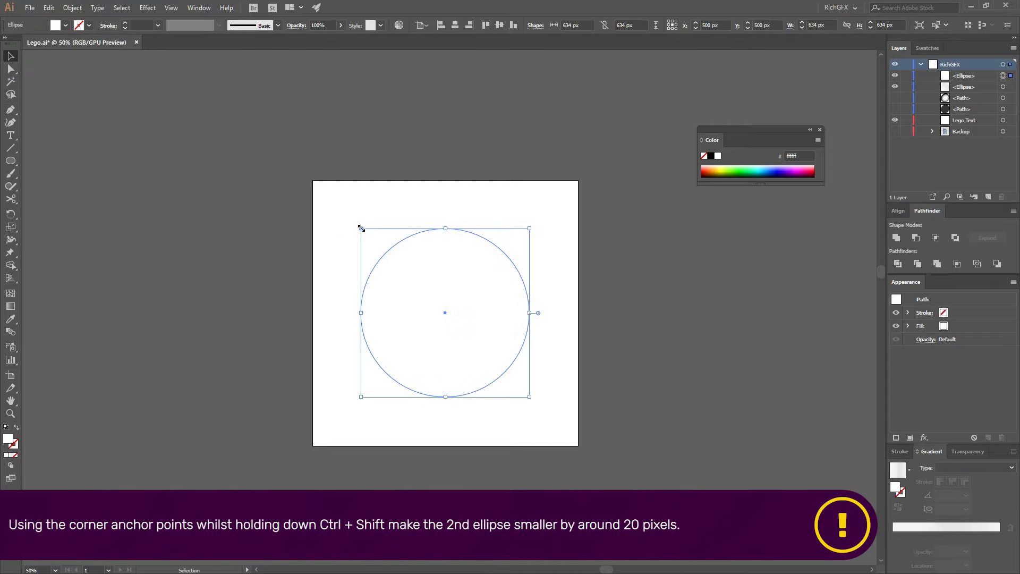
pyautogui.moveTo(361, 228); pyautogui.dragTo(368, 235)
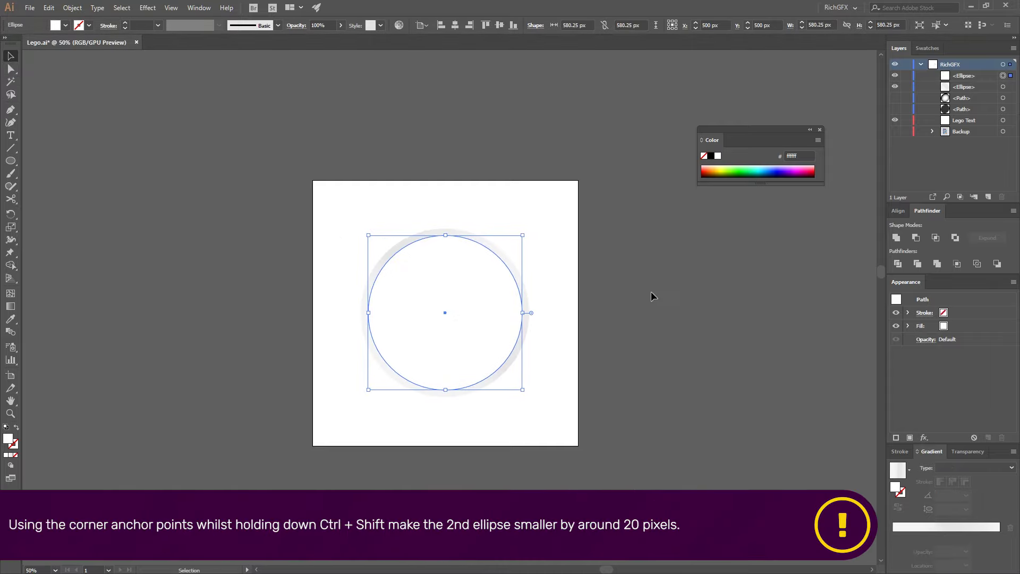
pyautogui.click(587, 275)
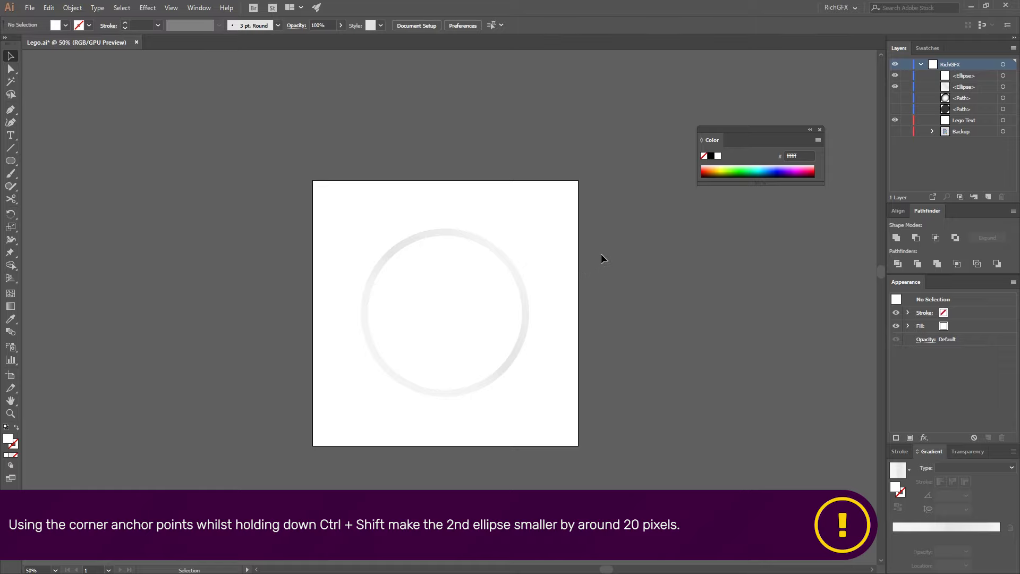
# Draw a new circle beside the artboard with a white-to-black gradient, midpoint about 82%.
pyautogui.click(11, 160)
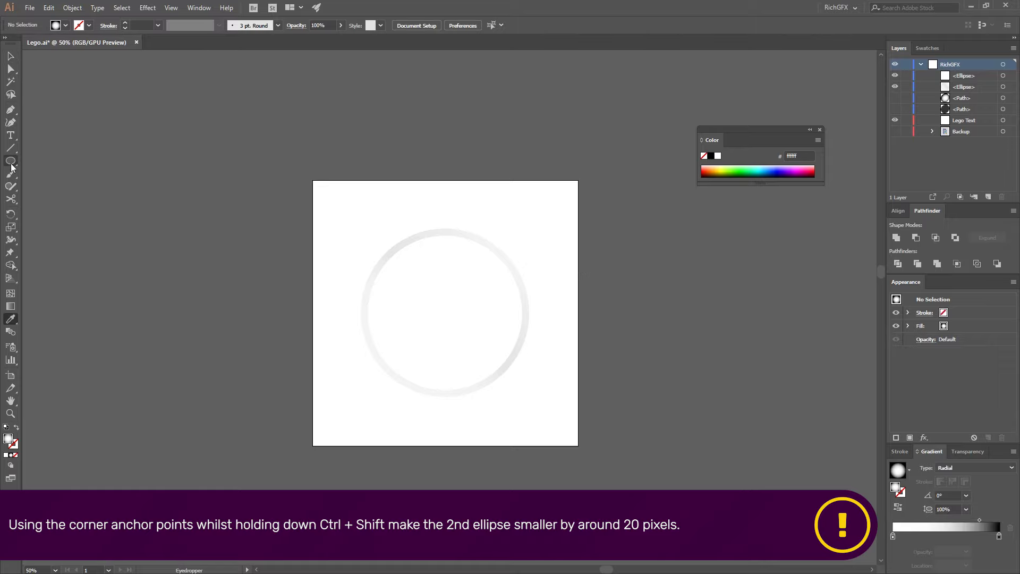
pyautogui.moveTo(632, 245)
pyautogui.mouseDown()
pyautogui.moveTo(644, 271)
pyautogui.moveTo(764, 394)
pyautogui.mouseUp()
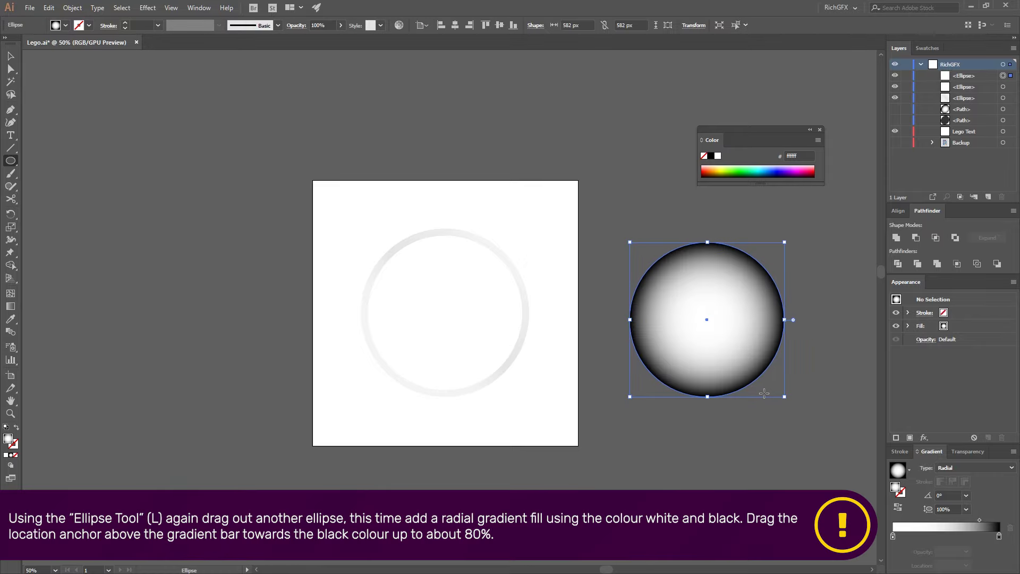
pyautogui.doubleClick(893, 536)
pyautogui.click(978, 487)
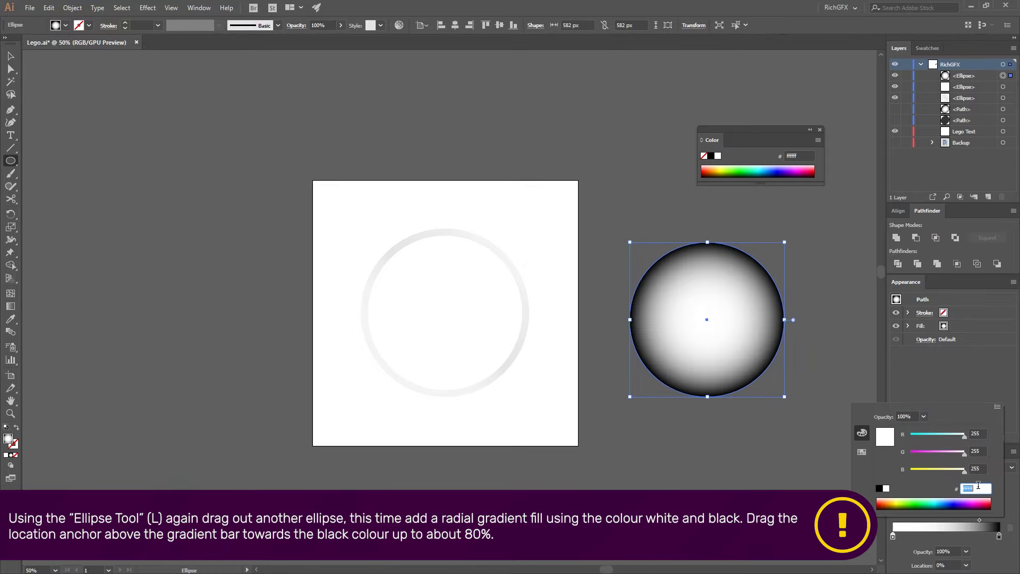
pyautogui.doubleClick(999, 536)
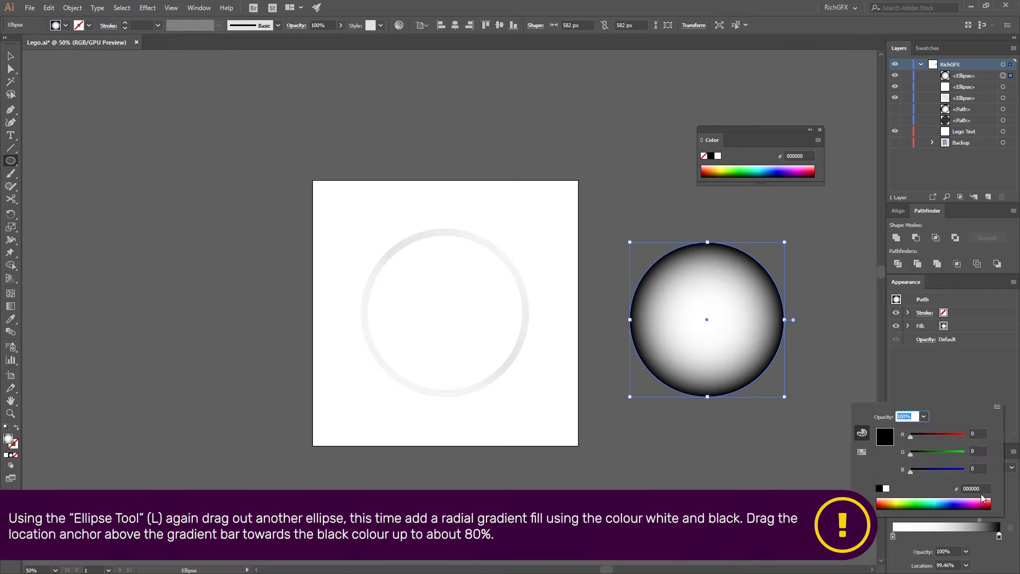
pyautogui.click(980, 524)
pyautogui.click(979, 519)
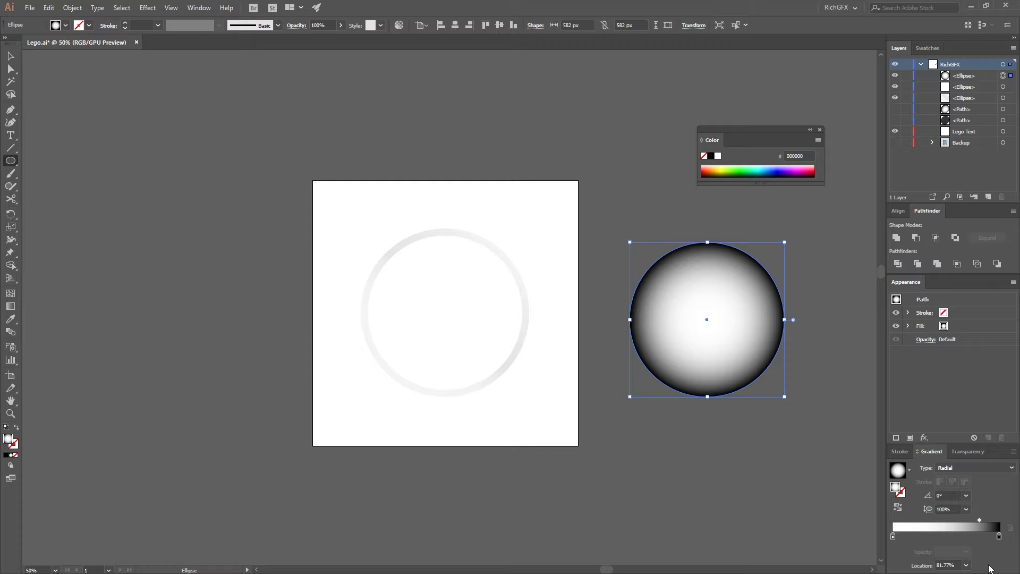
# Alt-drag a copy of the gradient circle below it and fill the copy solid black.
pyautogui.click(10, 56)
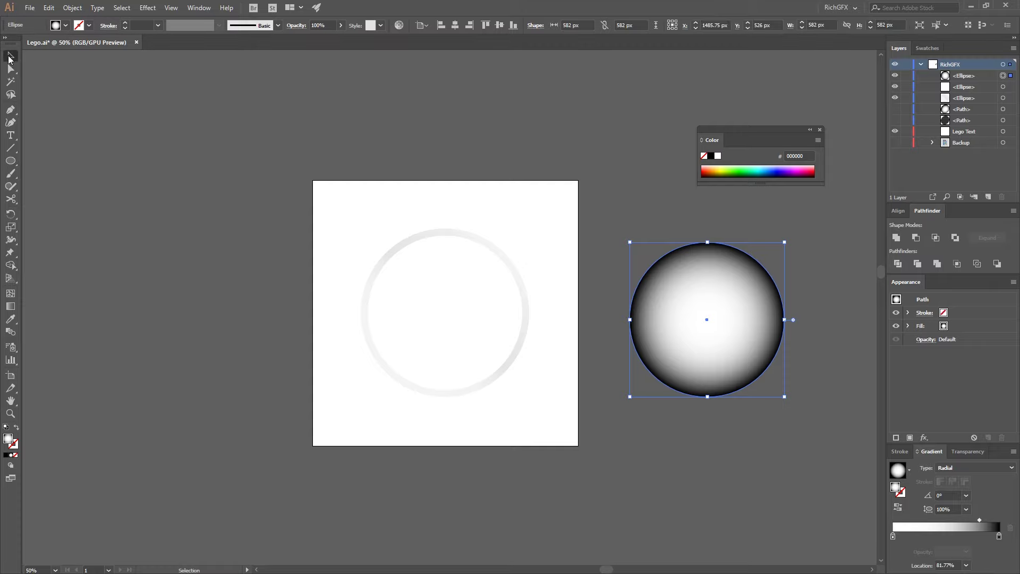
pyautogui.click(688, 472)
pyautogui.moveTo(700, 289); pyautogui.dragTo(653, 448)
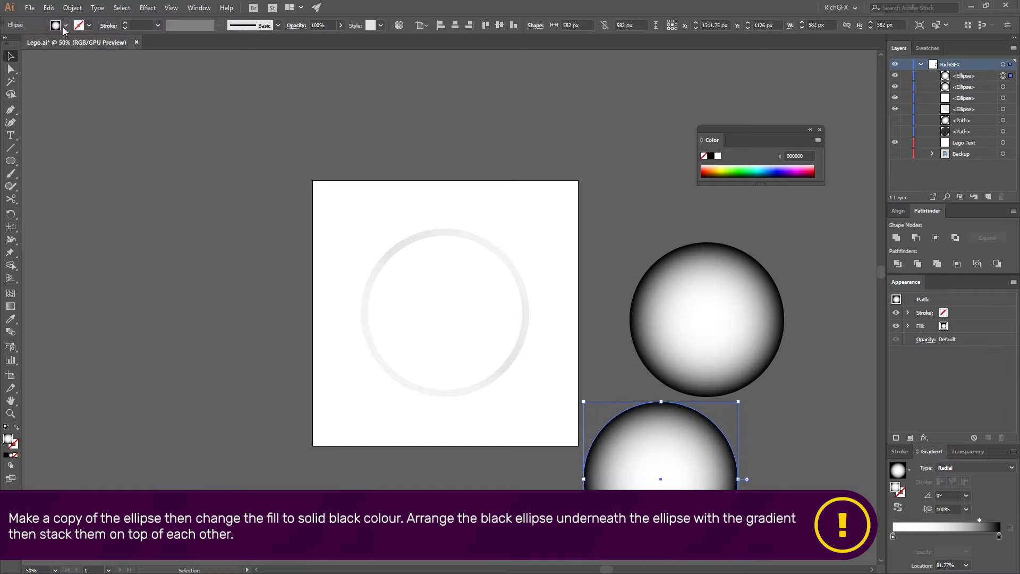
pyautogui.click(65, 25)
pyautogui.click(30, 77)
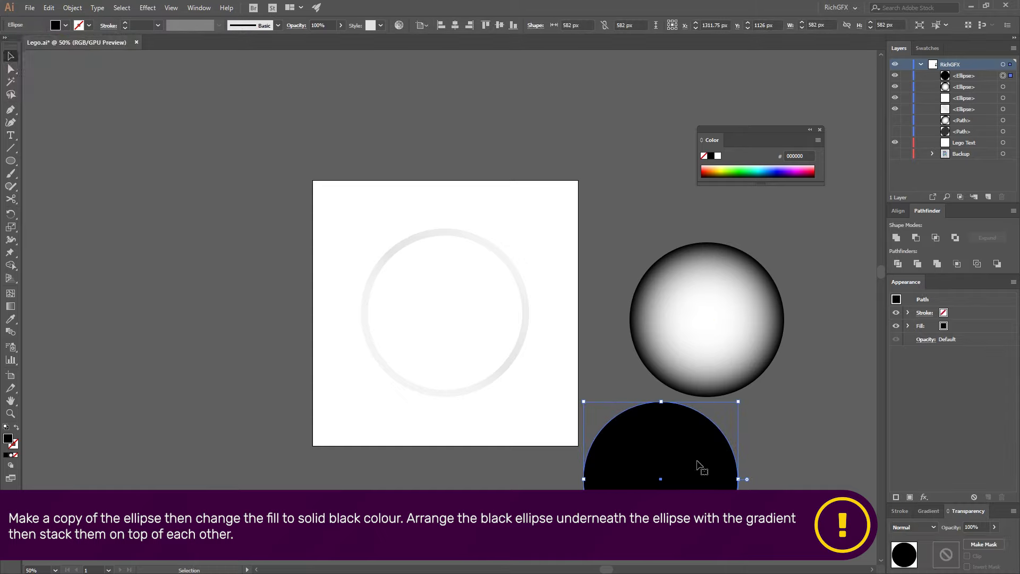
# Align the black copy under the gradient circle and make a mask from both.
pyautogui.keyDown('shift'); pyautogui.click(729, 305); pyautogui.keyUp('shift')
pyautogui.click(455, 25)
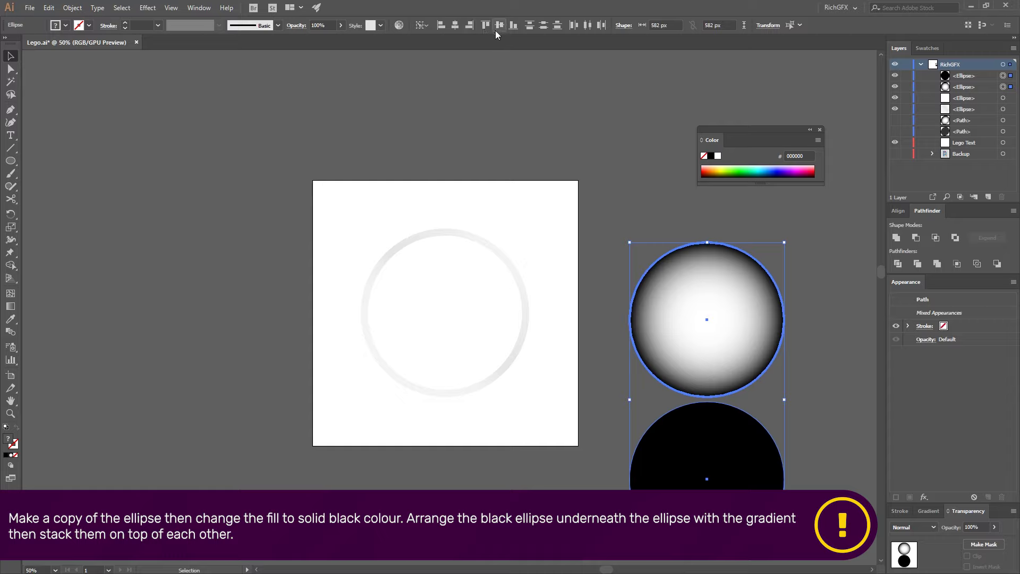
pyautogui.moveTo(742, 466); pyautogui.dragTo(741, 409)
pyautogui.hotkey('ctrl', '[')
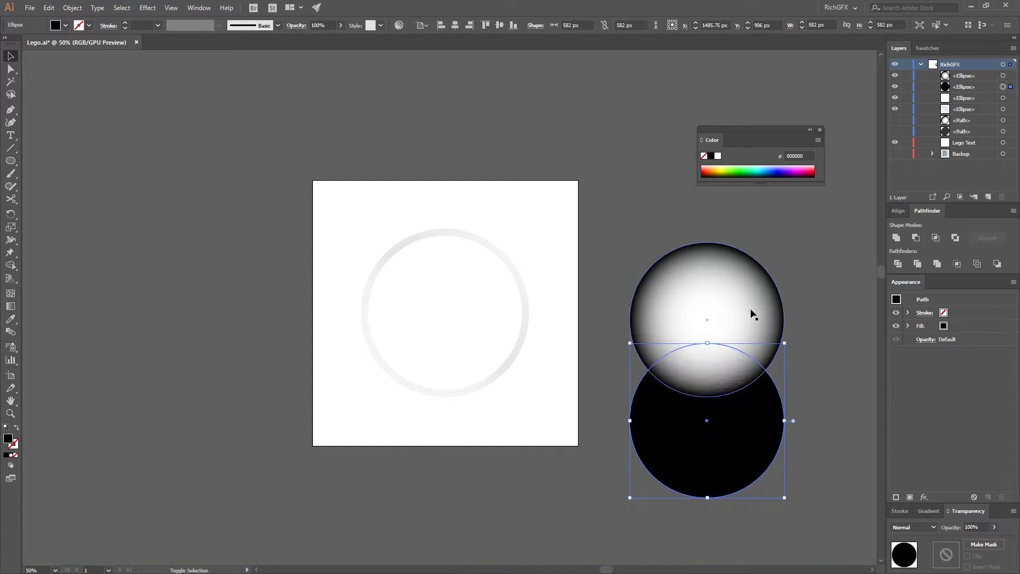
pyautogui.keyDown('shift'); pyautogui.click(753, 300); pyautogui.keyUp('shift')
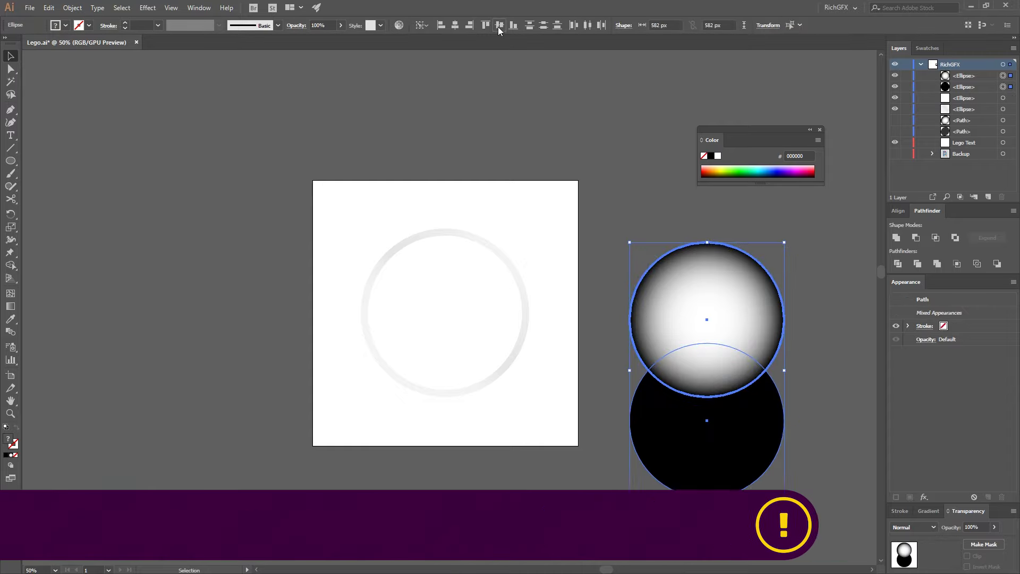
pyautogui.click(984, 544)
pyautogui.click(782, 443)
pyautogui.click(743, 372)
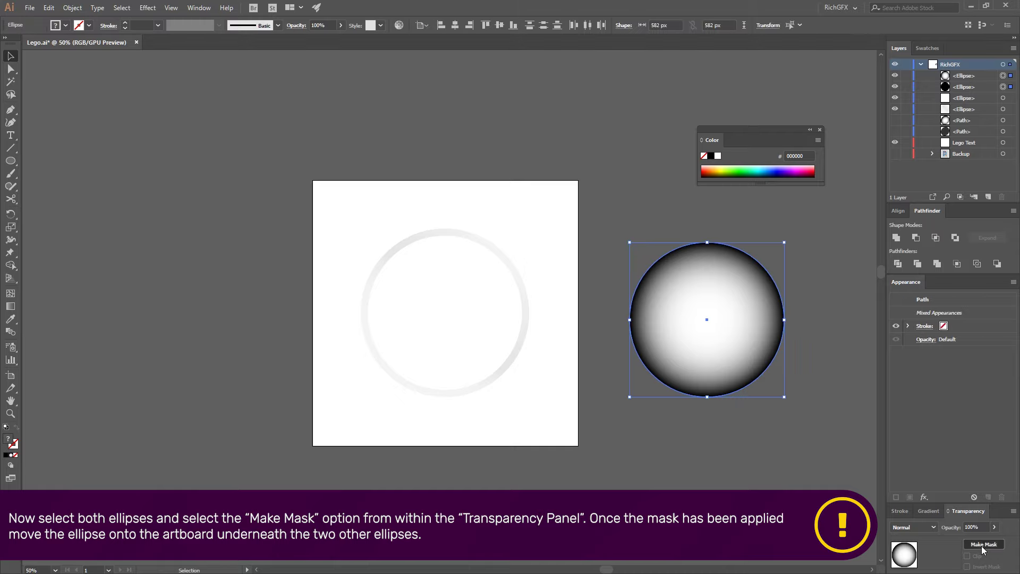
# Move the masked circle onto the artboard and centre it on the white ring.
pyautogui.click(782, 449)
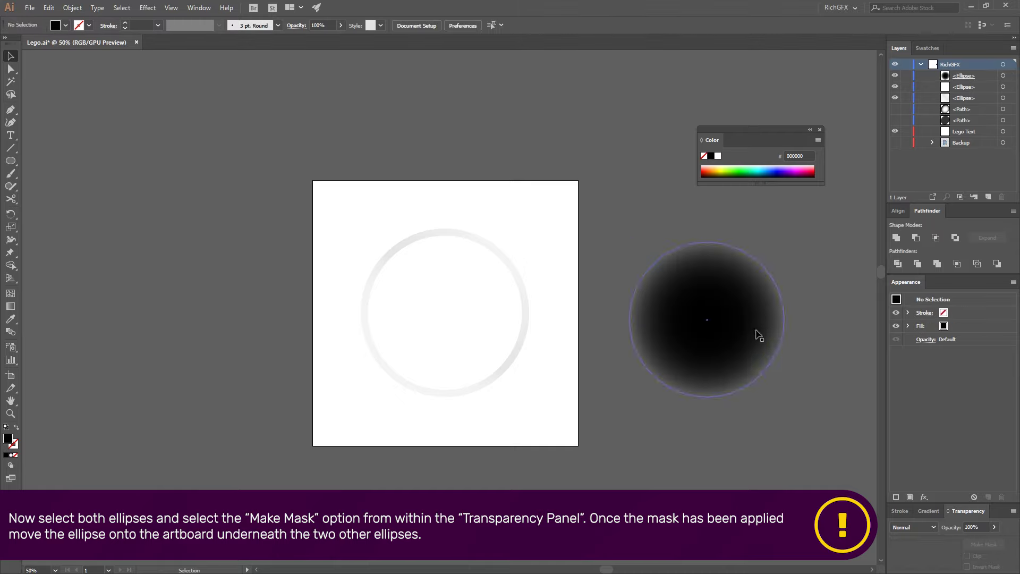
pyautogui.moveTo(766, 328); pyautogui.dragTo(659, 328)
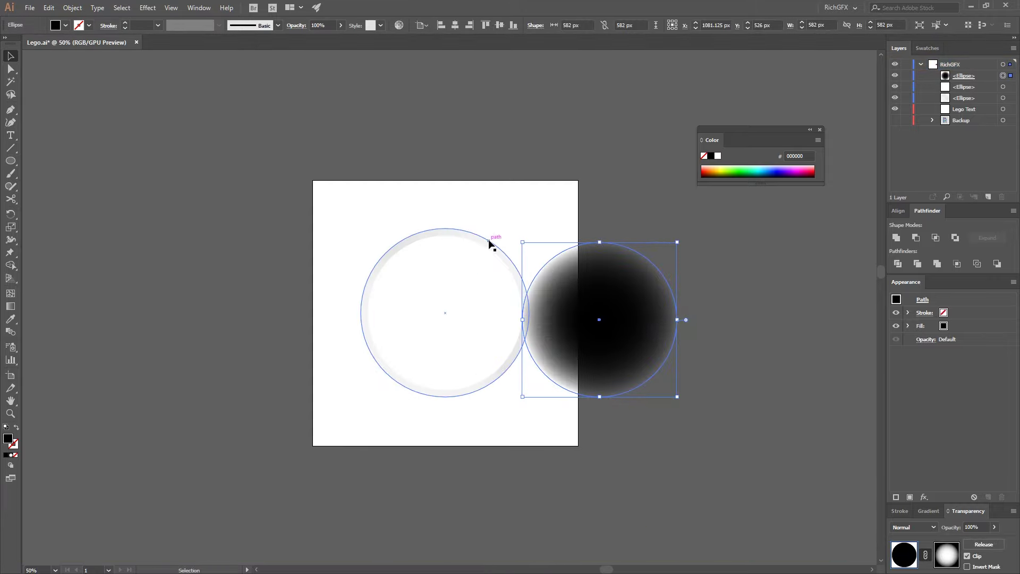
pyautogui.click(494, 239)
pyautogui.click(492, 60)
pyautogui.click(596, 266)
pyautogui.keyDown('shift'); pyautogui.click(482, 237); pyautogui.keyUp('shift')
pyautogui.click(455, 24)
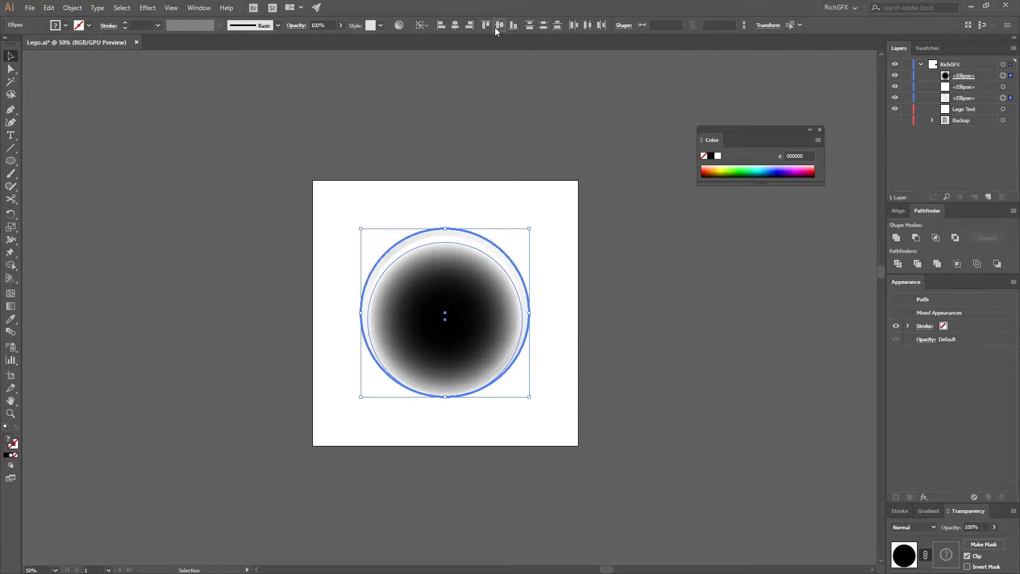
pyautogui.click(499, 25)
pyautogui.click(624, 341)
# Send the masked gradient circle to the back.
pyautogui.click(506, 333)
pyautogui.rightClick(506, 332)
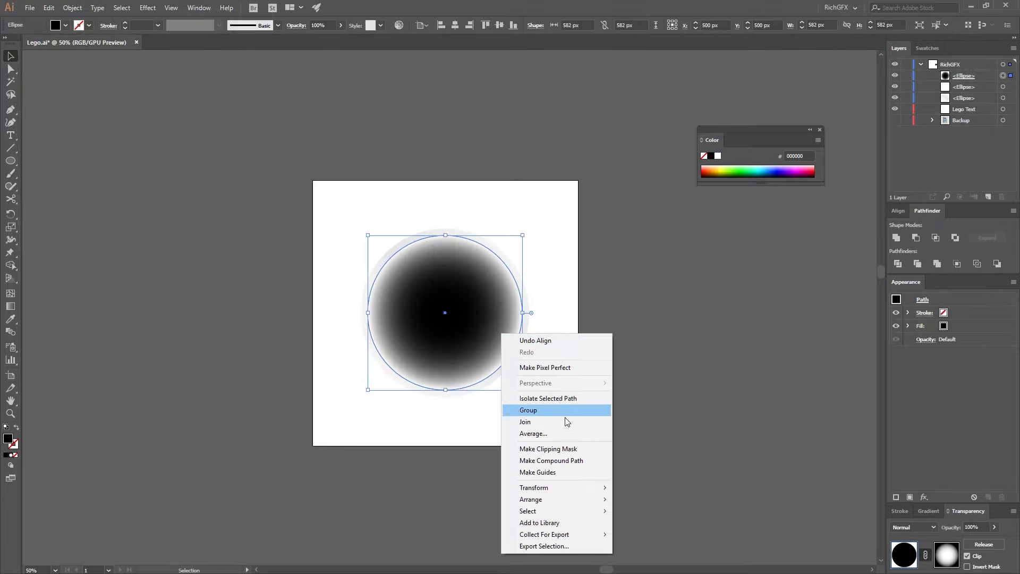
pyautogui.click(646, 534)
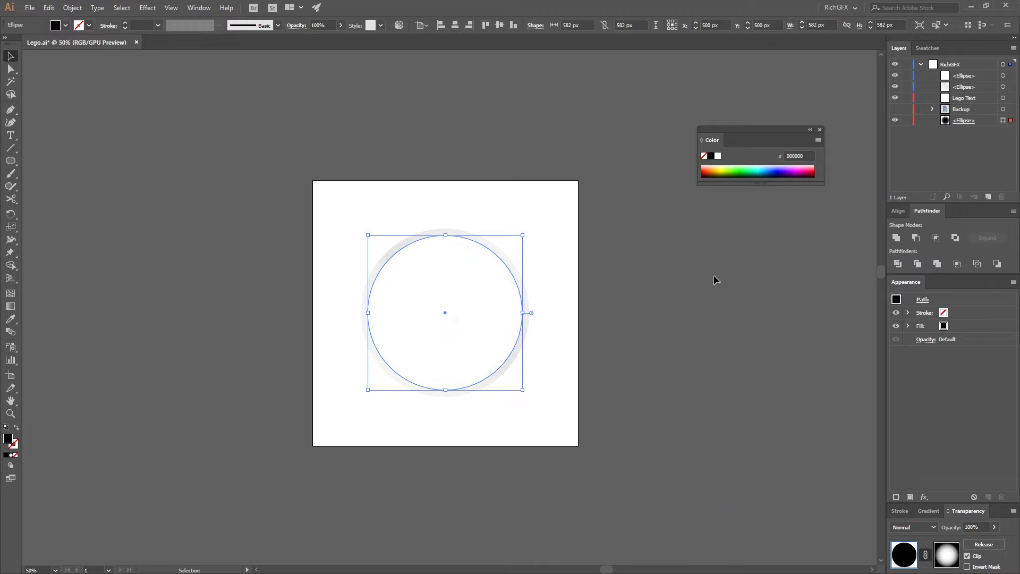
# Move the ellipse above Backup, resize to about 644 × 754 px, rotate 45° and shift it down-left.
pyautogui.moveTo(966, 122); pyautogui.dragTo(966, 108)
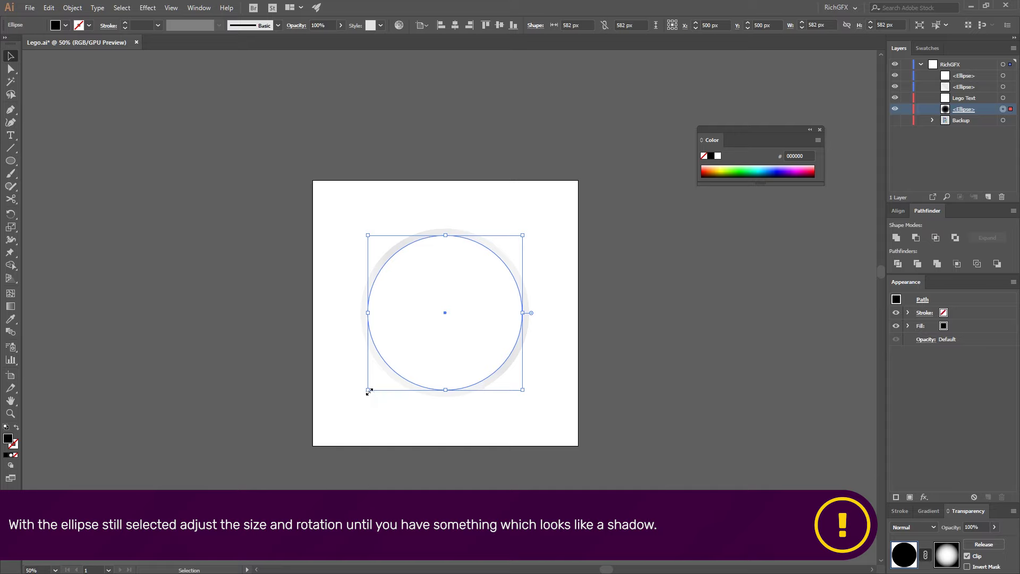
pyautogui.moveTo(368, 391); pyautogui.dragTo(346, 463)
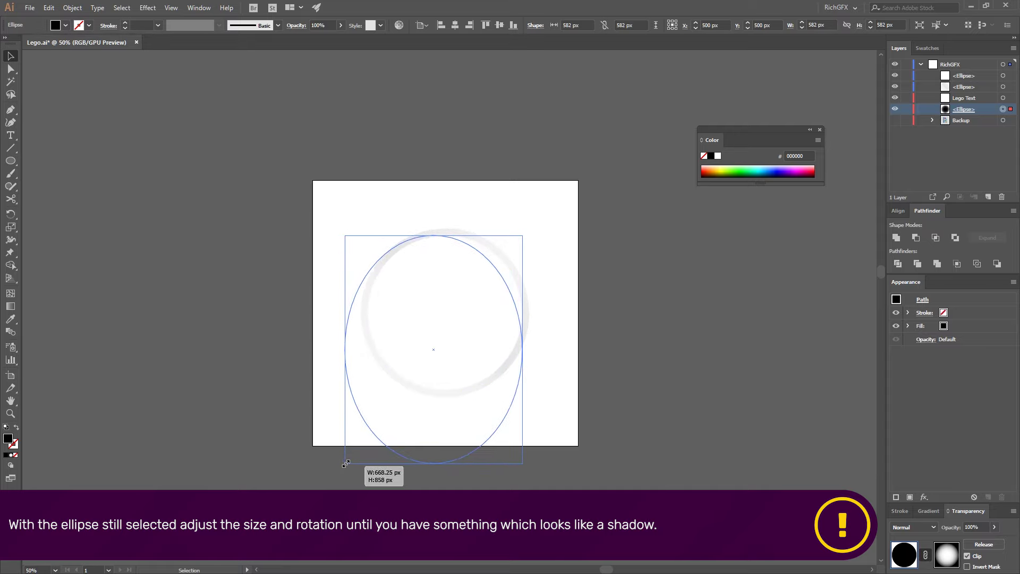
pyautogui.moveTo(345, 463); pyautogui.dragTo(351, 435)
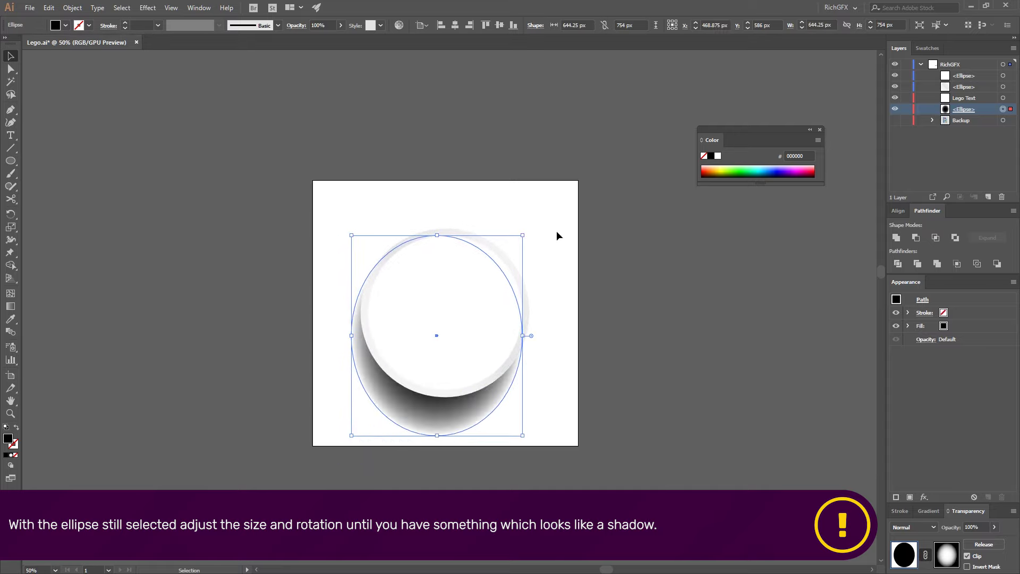
pyautogui.moveTo(524, 232); pyautogui.dragTo(582, 298)
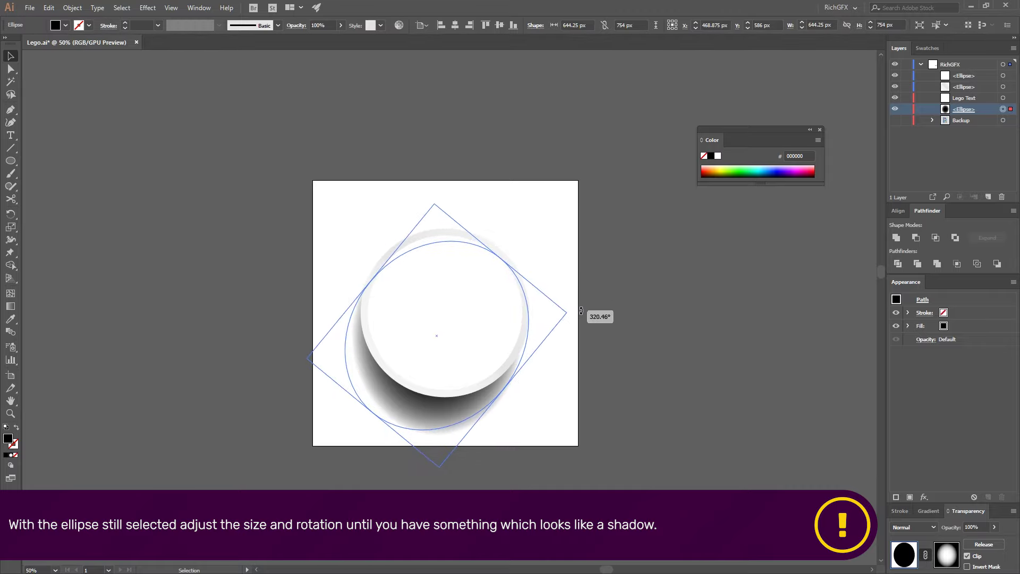
pyautogui.moveTo(423, 422); pyautogui.dragTo(415, 408)
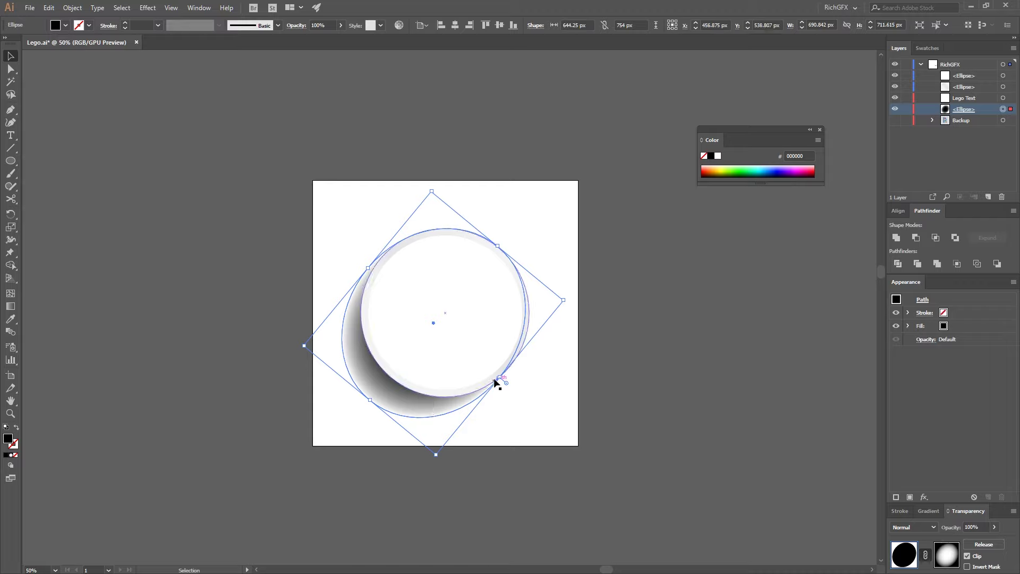
pyautogui.moveTo(500, 377); pyautogui.dragTo(509, 380)
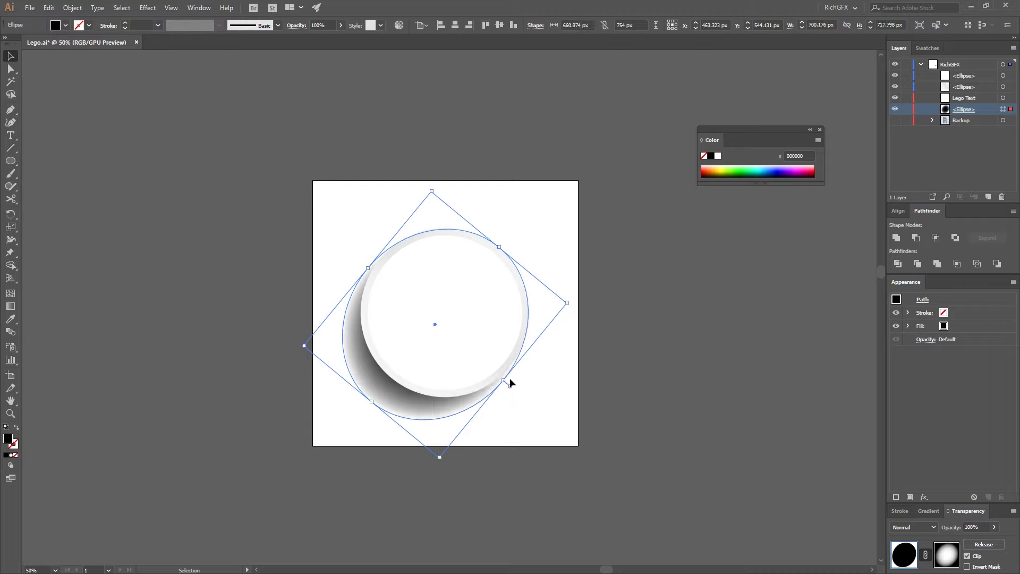
pyautogui.click(635, 410)
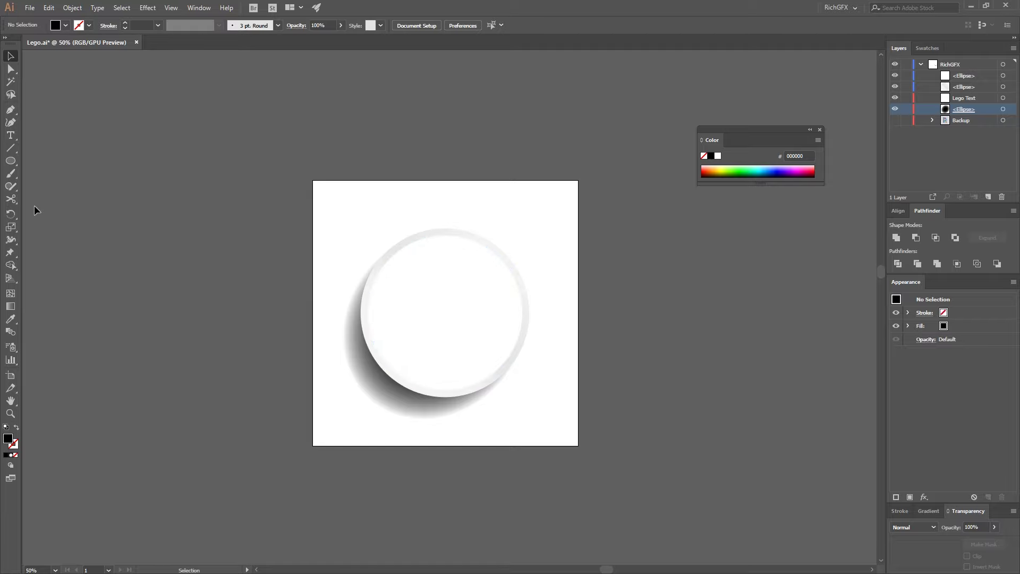
# Create a 1000 × 1000 px rectangle and eyedrop the white fill from the circle.
pyautogui.click(10, 160)
pyautogui.click(42, 162)
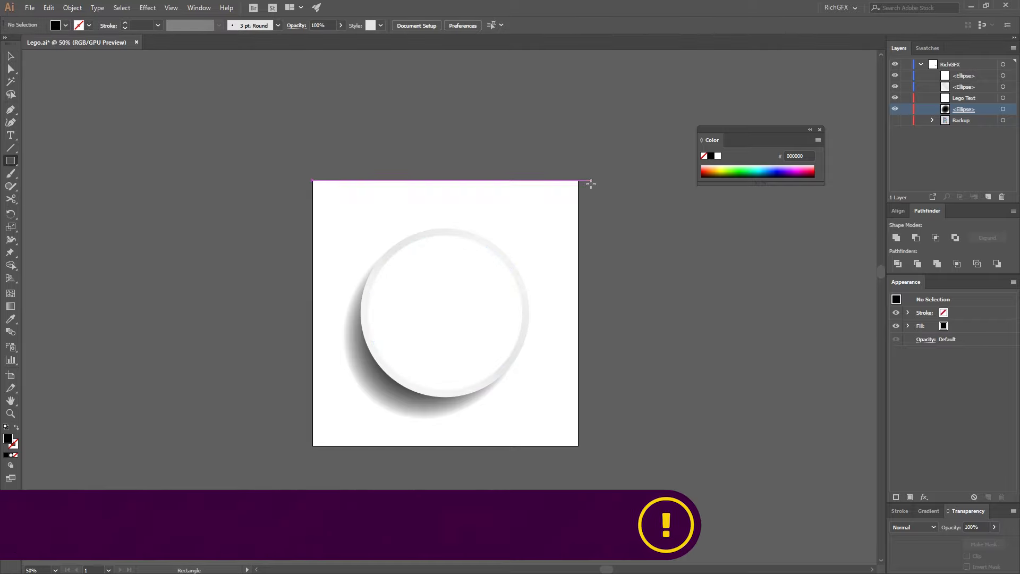
pyautogui.click(554, 210)
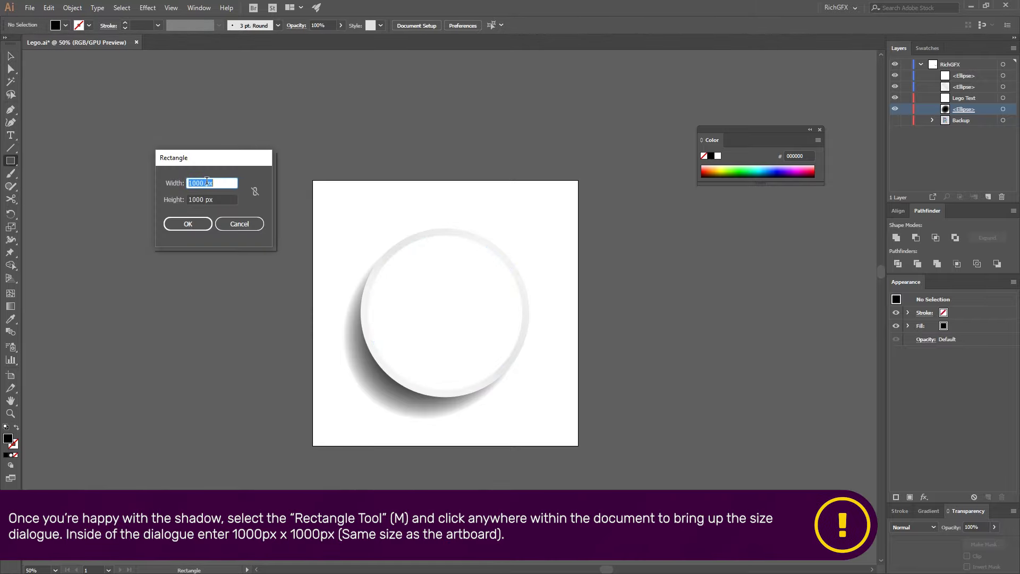
pyautogui.press('Tab')
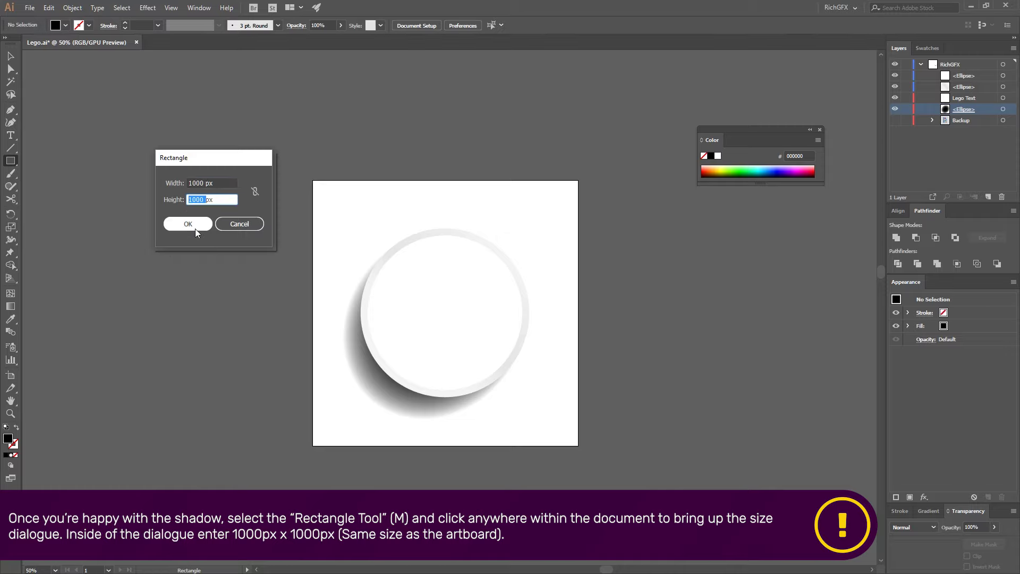
pyautogui.click(195, 228)
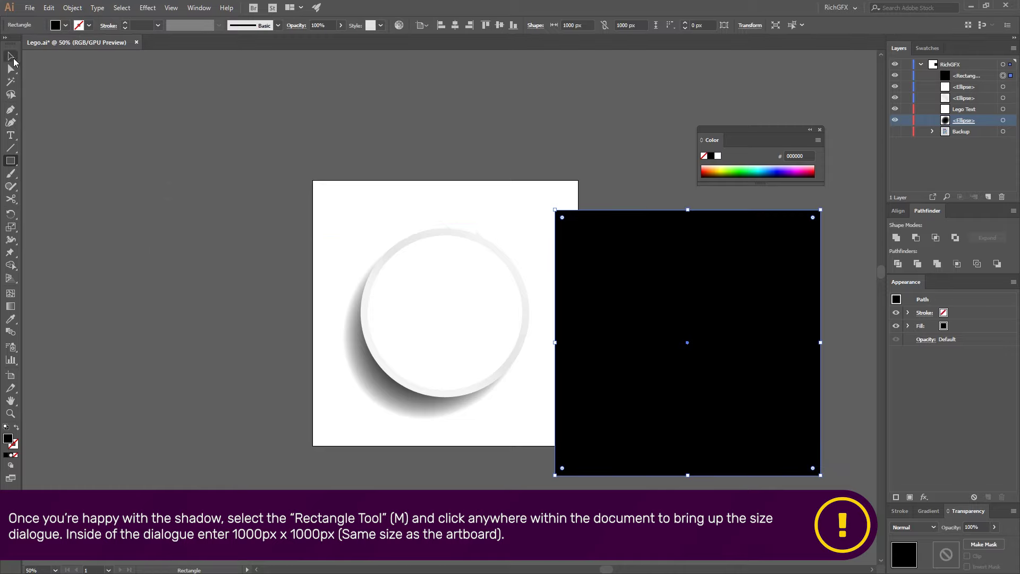
pyautogui.press('i')
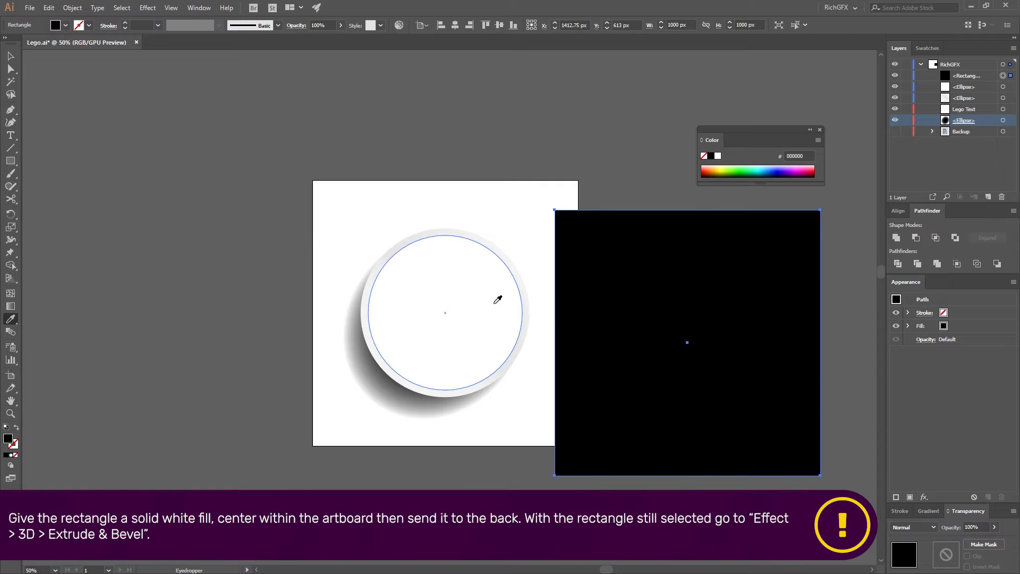
pyautogui.click(493, 281)
# Centre the white rectangle on the artboard and send it to the back.
pyautogui.click(10, 56)
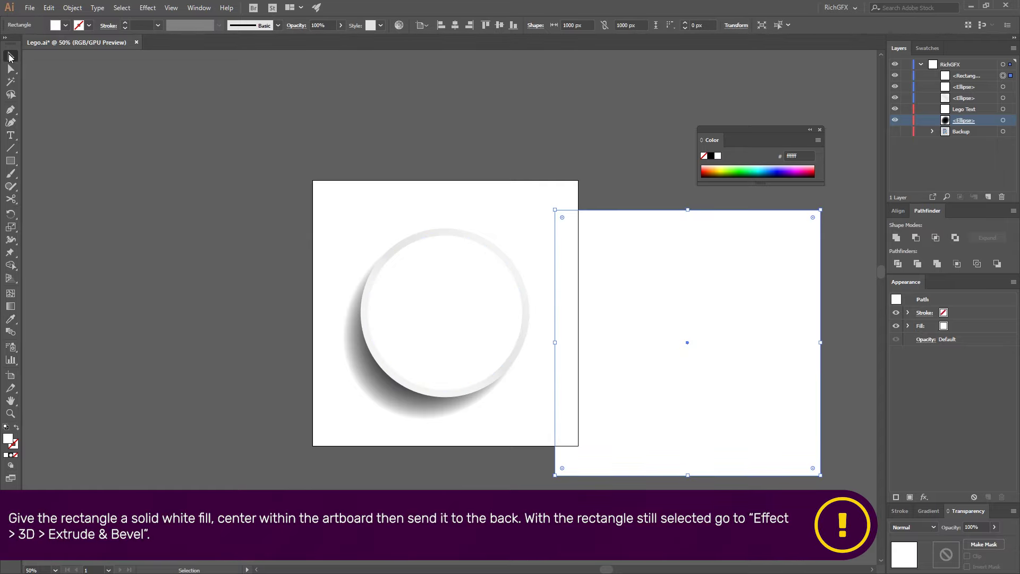
pyautogui.click(454, 25)
pyautogui.click(499, 25)
pyautogui.rightClick(503, 238)
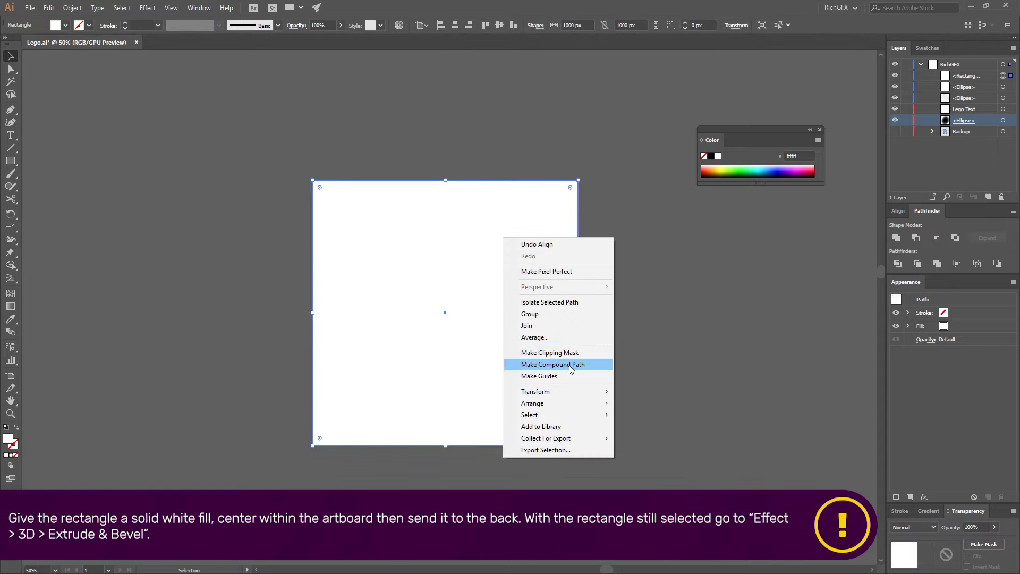
pyautogui.moveTo(532, 403)
pyautogui.click(706, 441)
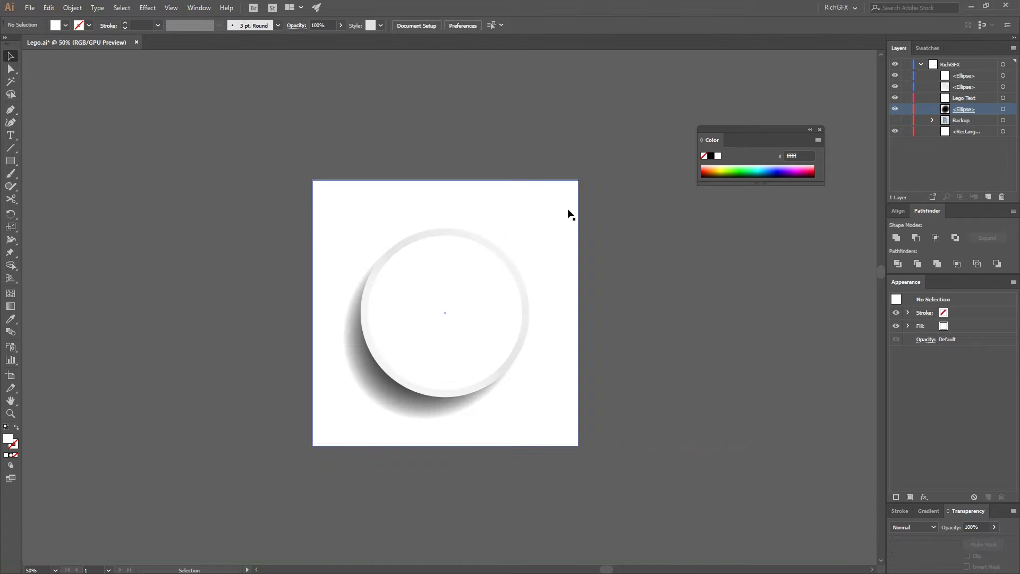
pyautogui.click(148, 8)
# Apply 3D Extrude & Bevel with Front position, 3°/3° rotation and 250 pt extrude depth.
pyautogui.click(297, 70)
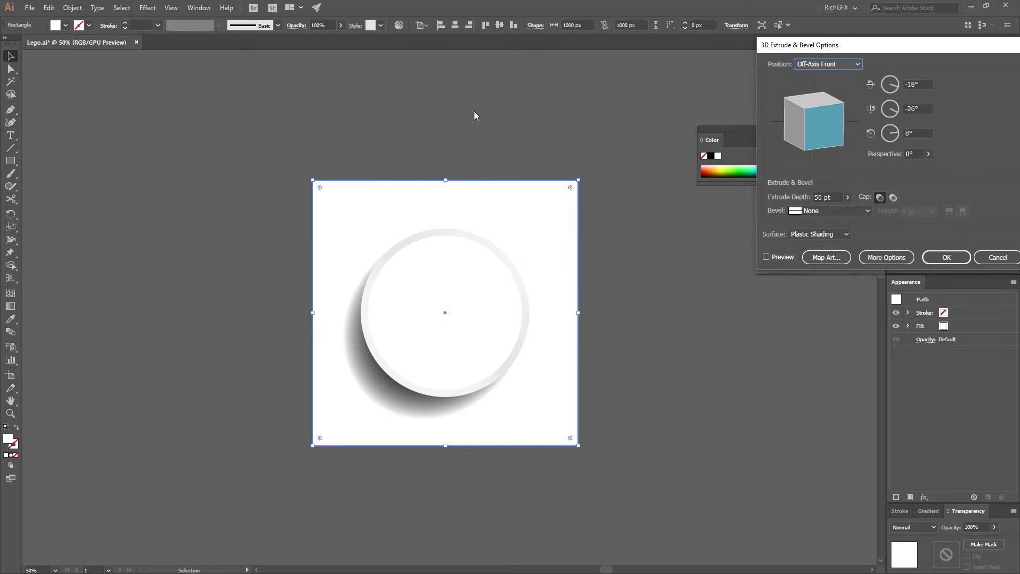
pyautogui.click(826, 64)
pyautogui.click(824, 84)
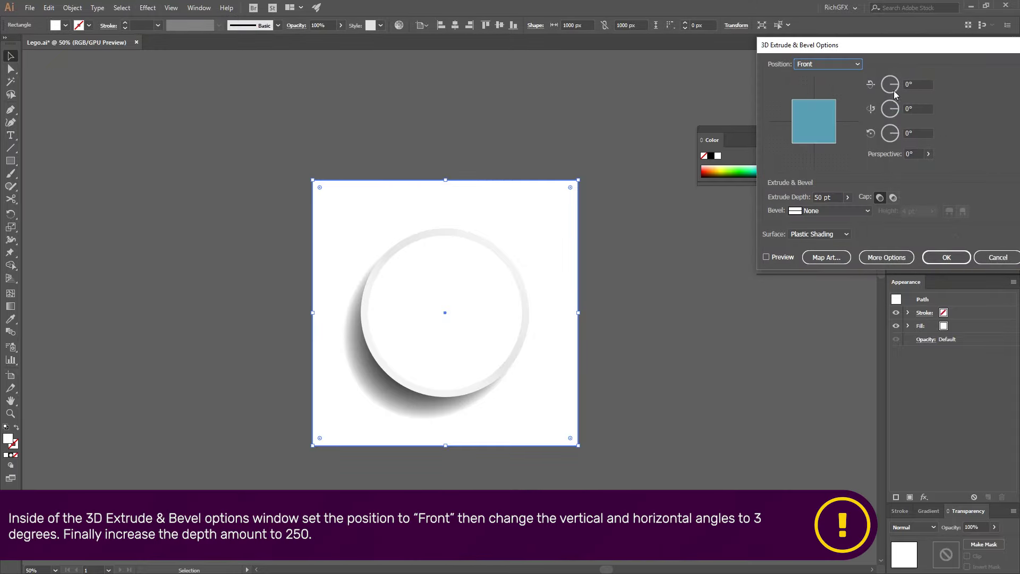
pyautogui.press('Up')
pyautogui.press('Up')
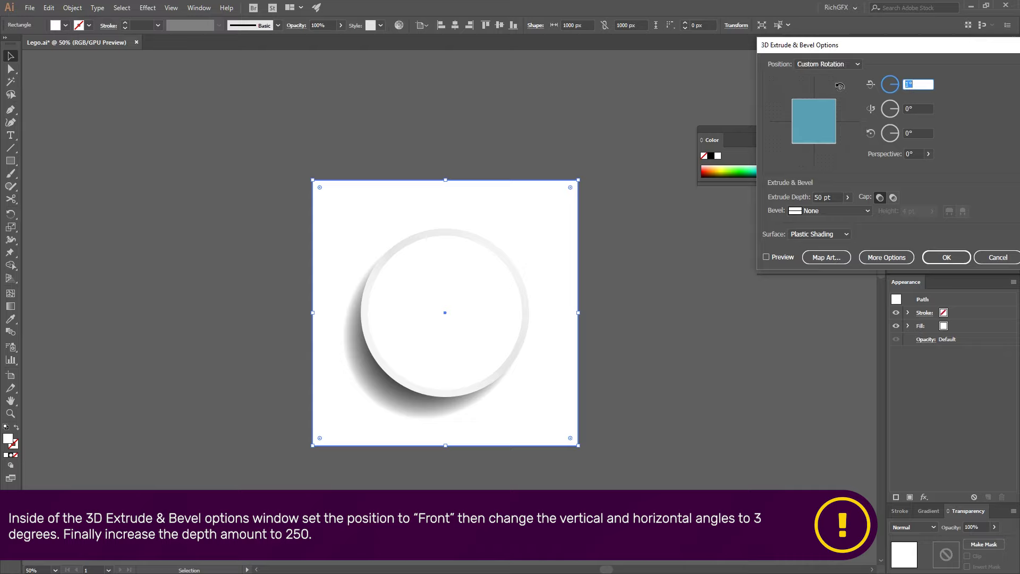
pyautogui.press('Tab')
pyautogui.press('Up')
pyautogui.press('Up')
pyautogui.press('Up')
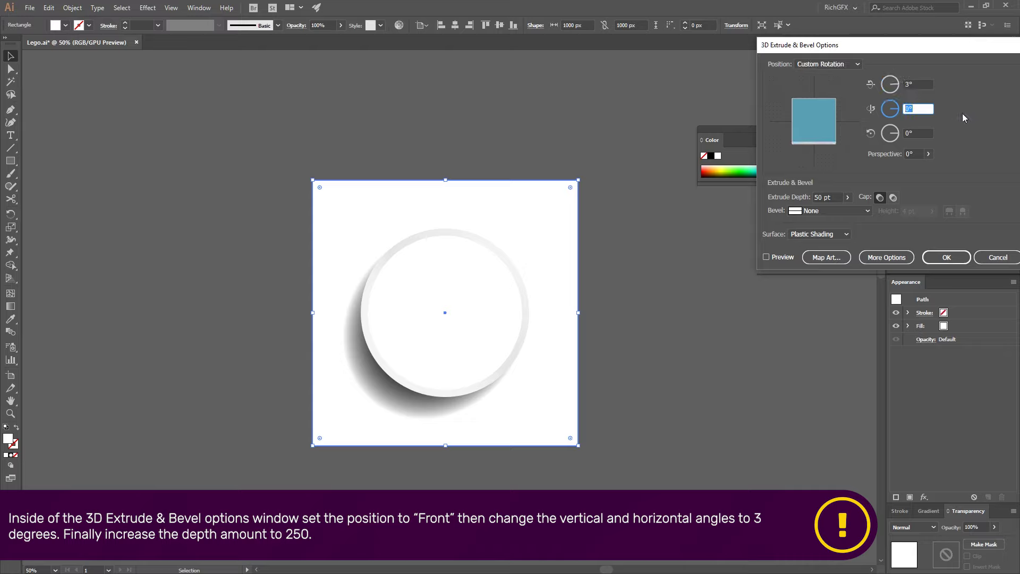
pyautogui.doubleClick(820, 197)
pyautogui.write('0')
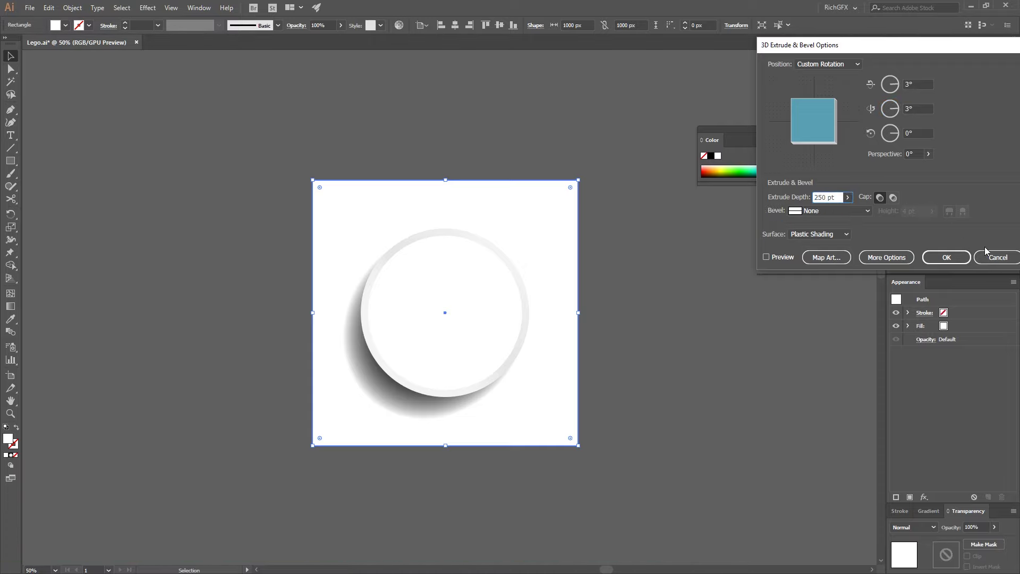
pyautogui.click(948, 258)
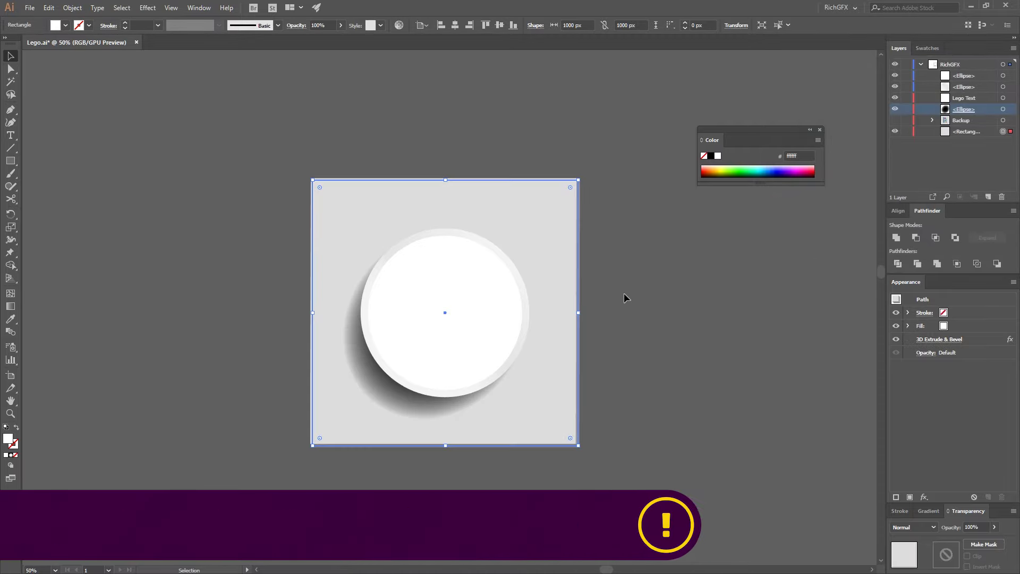
# Expand the 3D extrusion's appearance and ungroup the resulting shapes twice.
pyautogui.click(72, 7)
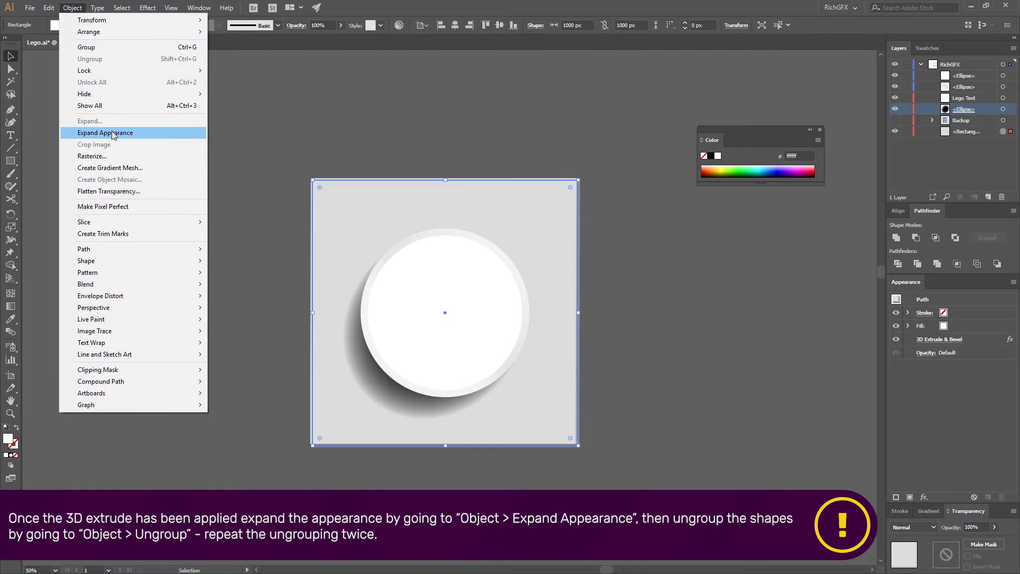
pyautogui.click(102, 132)
pyautogui.click(76, 10)
pyautogui.click(102, 59)
pyautogui.click(72, 7)
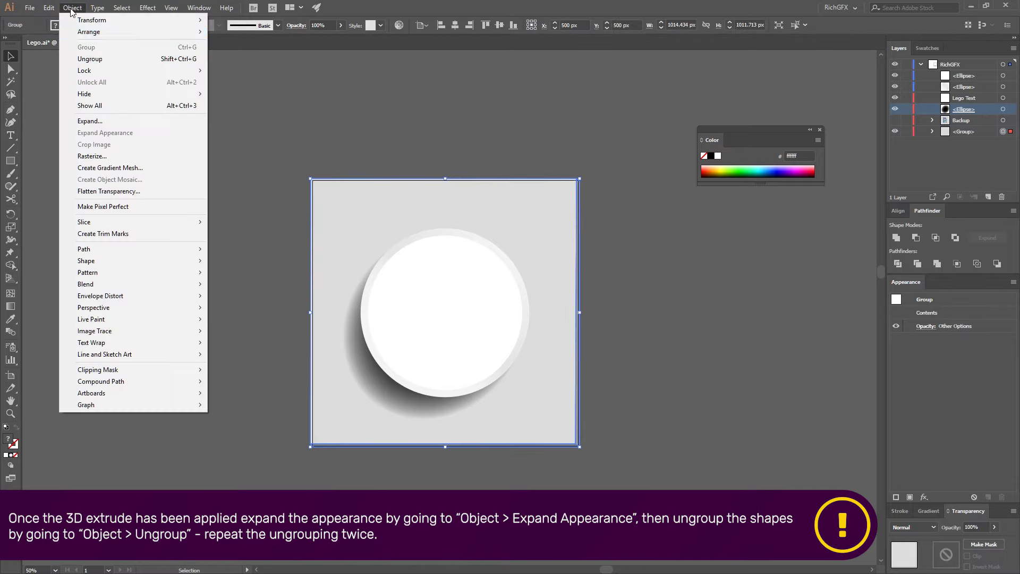
pyautogui.click(103, 60)
pyautogui.click(602, 245)
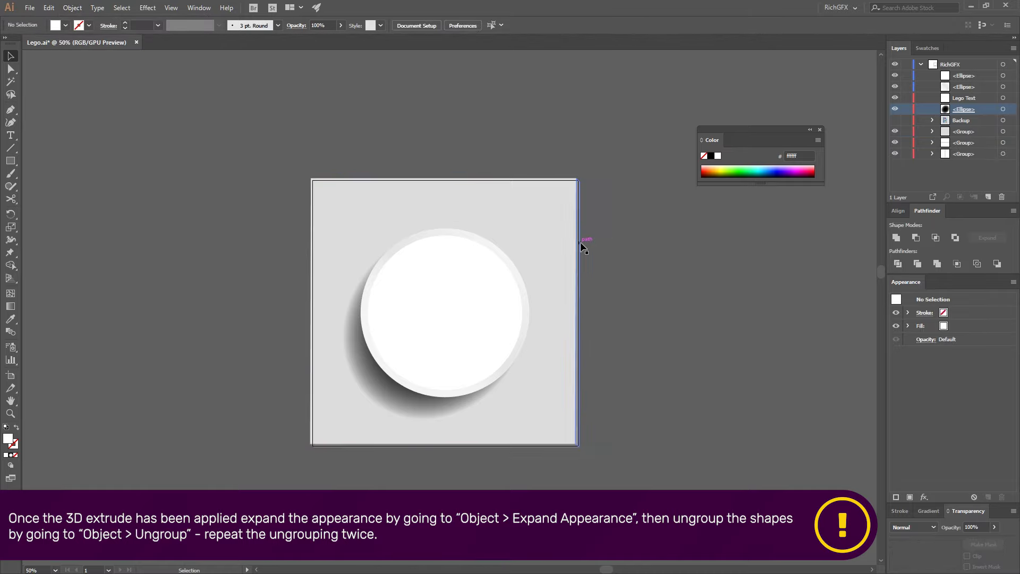
# Fill the right edge strip #999999 and the bottom edge strip #4d4d4d.
pyautogui.click(579, 242)
pyautogui.doubleClick(8, 439)
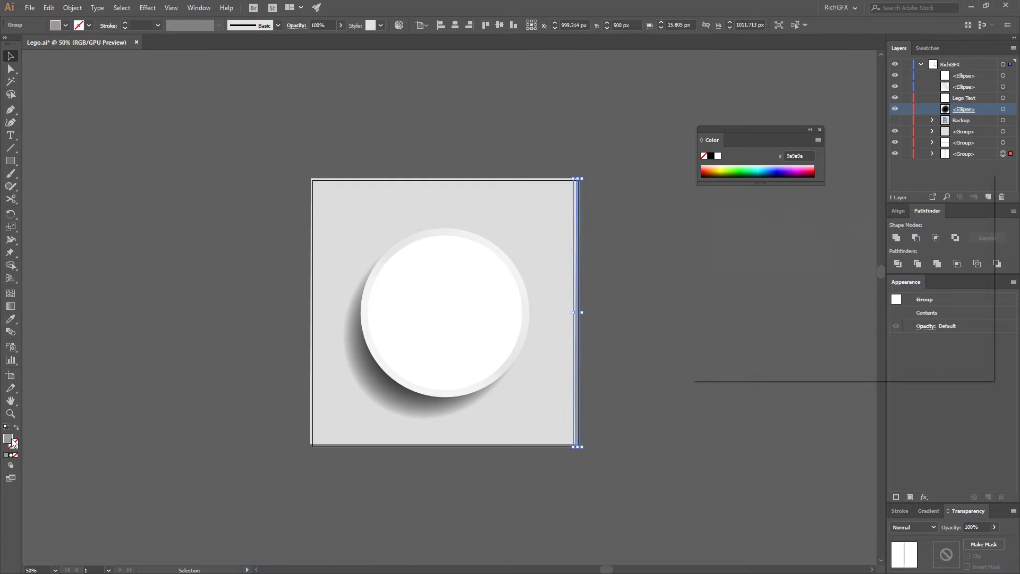
pyautogui.write('999999')
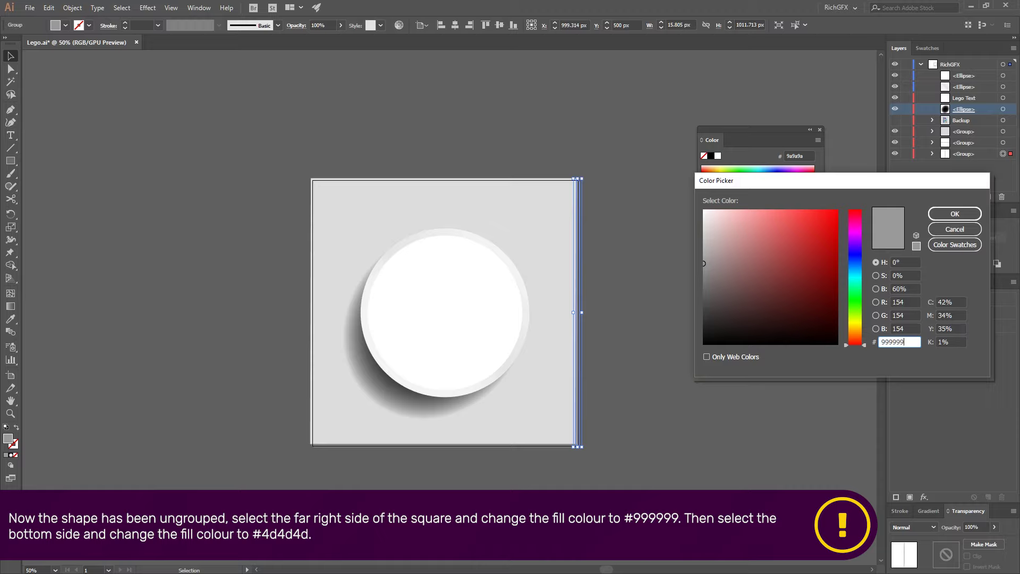
pyautogui.press('Return')
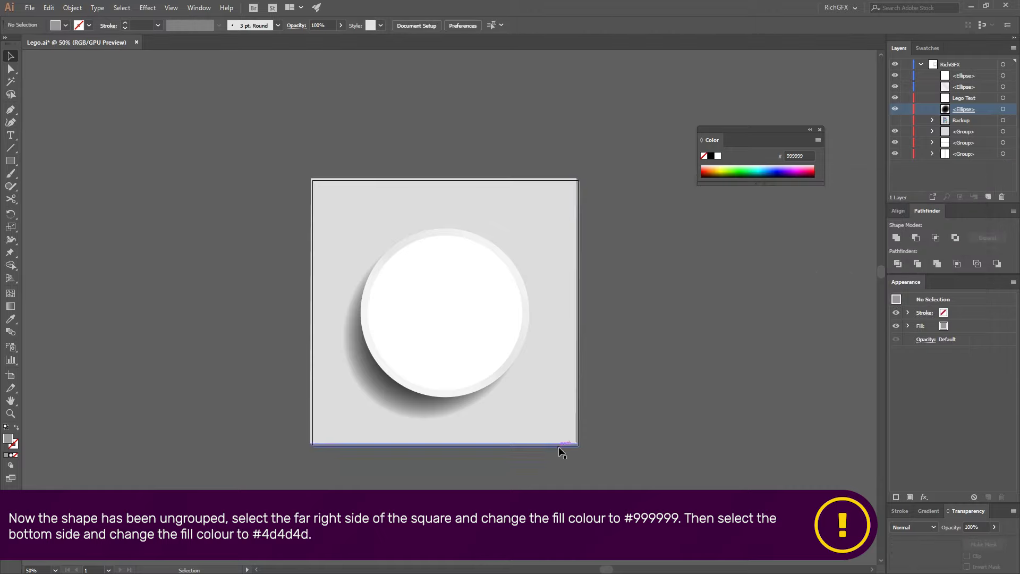
pyautogui.click(558, 445)
pyautogui.doubleClick(8, 439)
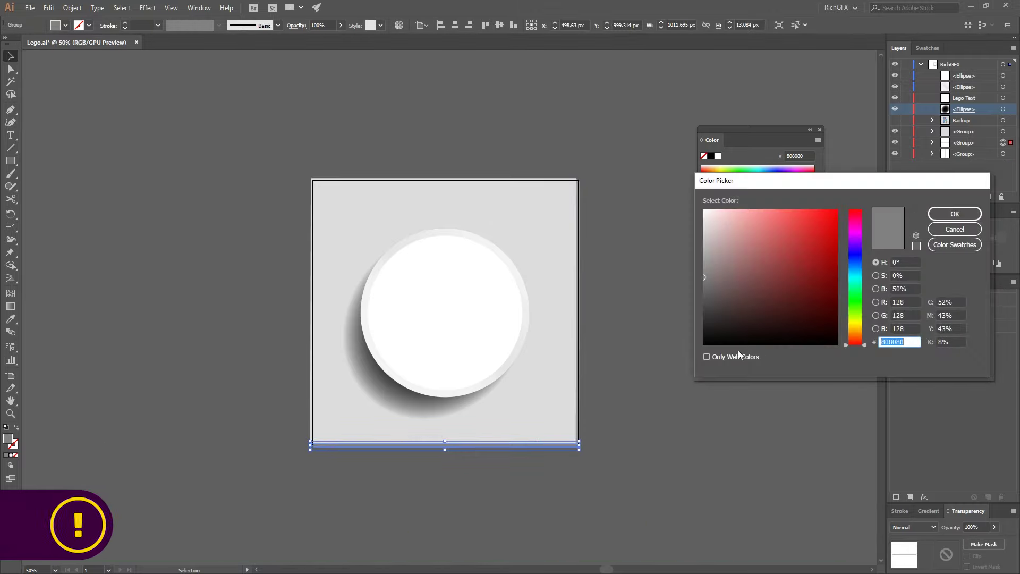
pyautogui.write('4d4d4d')
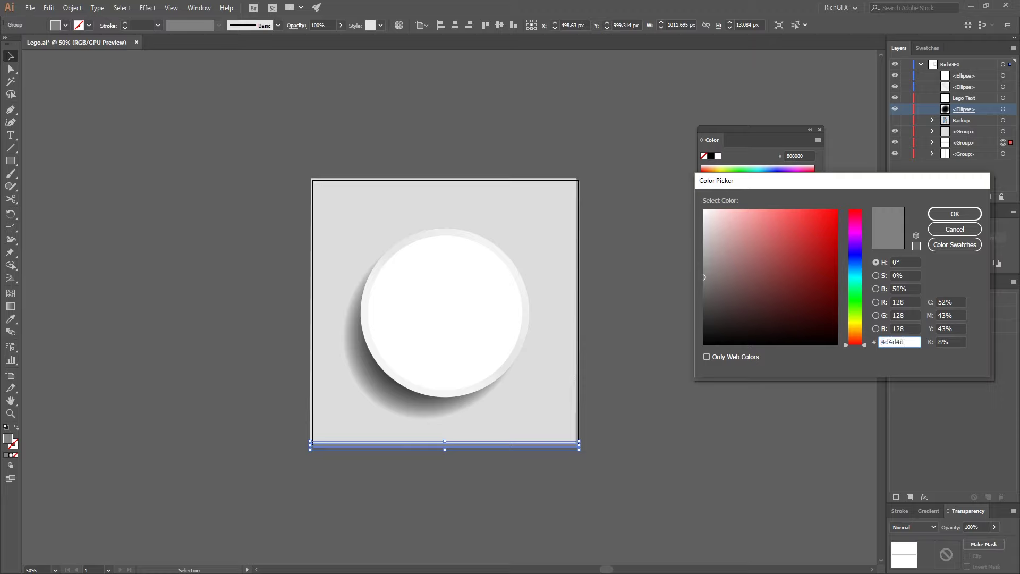
pyautogui.press('Return')
pyautogui.click(645, 460)
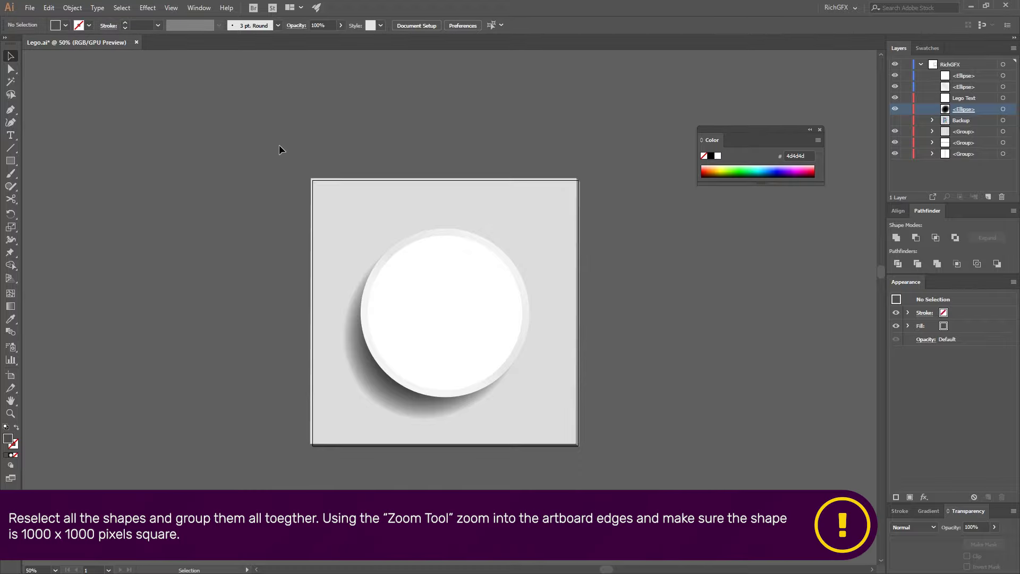
# Select all the stud shapes and group them.
pyautogui.hotkey('ctrl', 'a')
pyautogui.click(72, 8)
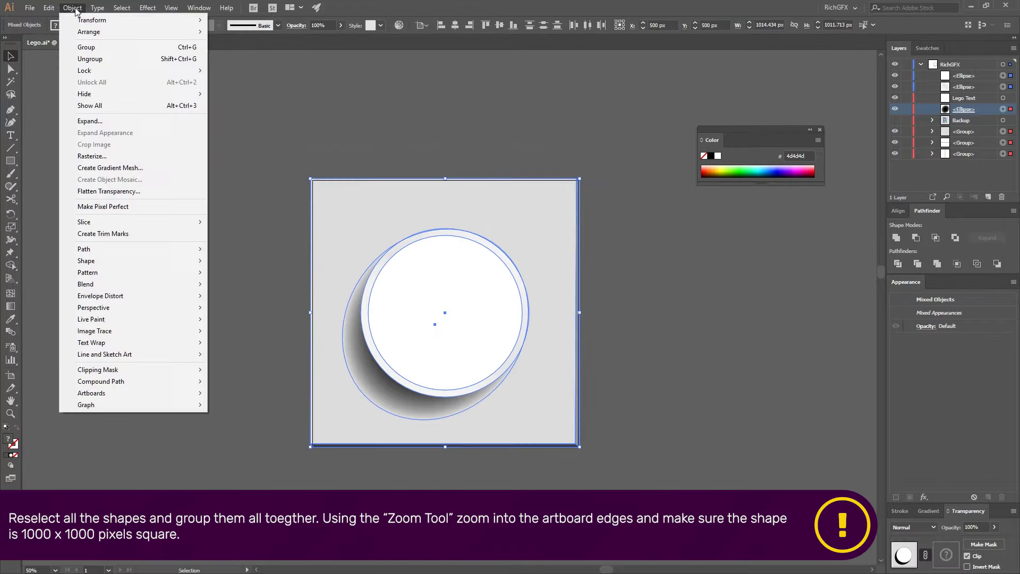
pyautogui.click(95, 45)
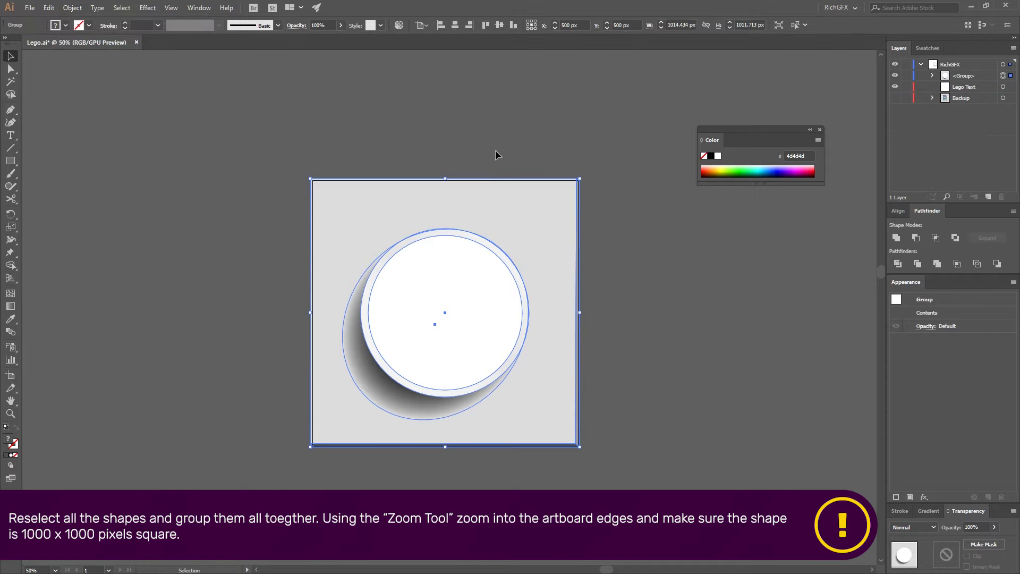
# Trim the group's top, bottom and right edges to exactly 1000 × 1000 px, then fit the view.
pyautogui.scroll(1, 403, 170)
pyautogui.scroll(2, 404, 170)
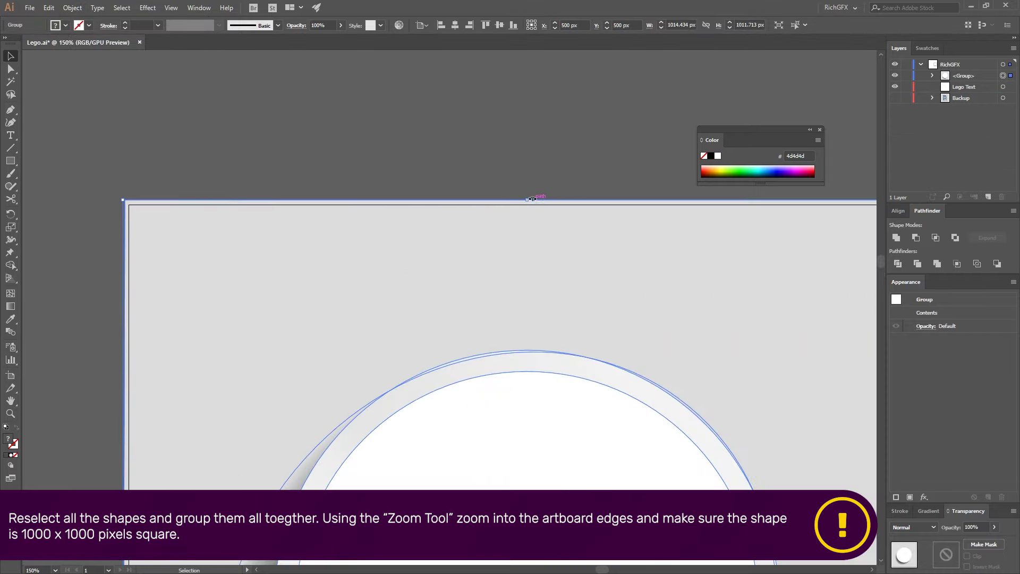
pyautogui.moveTo(529, 198); pyautogui.dragTo(529, 203)
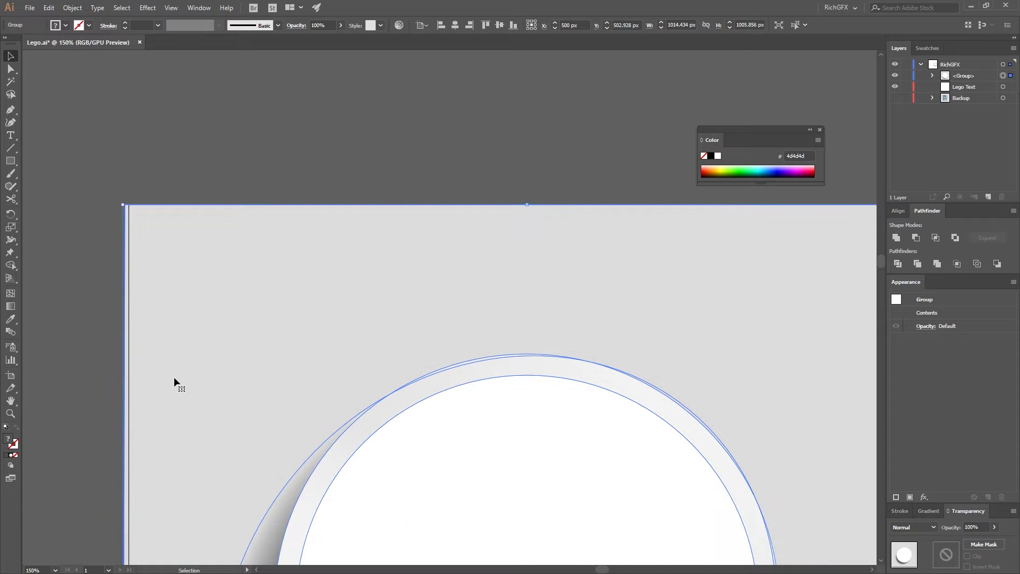
pyautogui.scroll(-2, 174, 377)
pyautogui.scroll(-2, 162, 400)
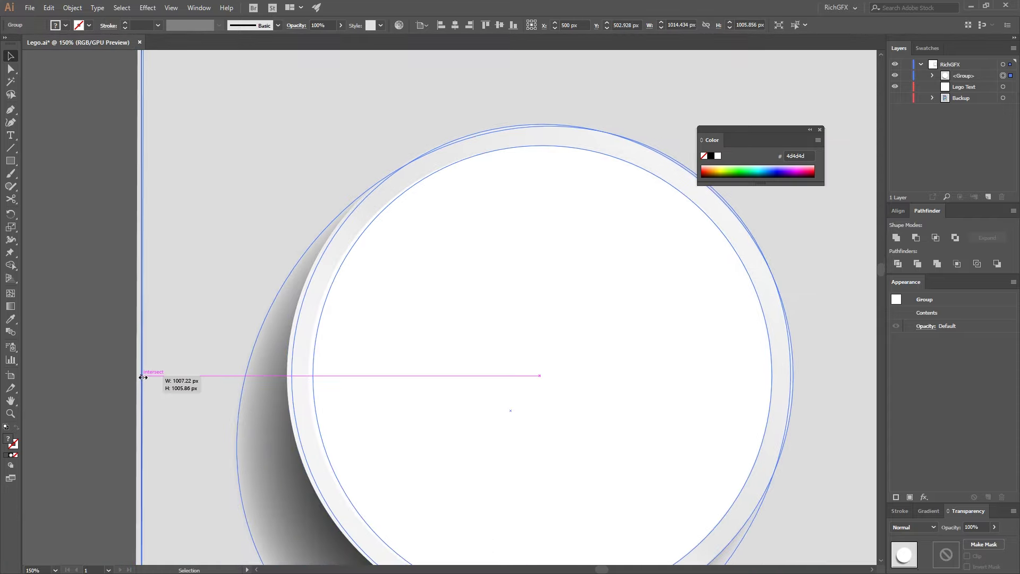
pyautogui.moveTo(139, 376); pyautogui.dragTo(145, 377)
pyautogui.scroll(-4, 285, 134)
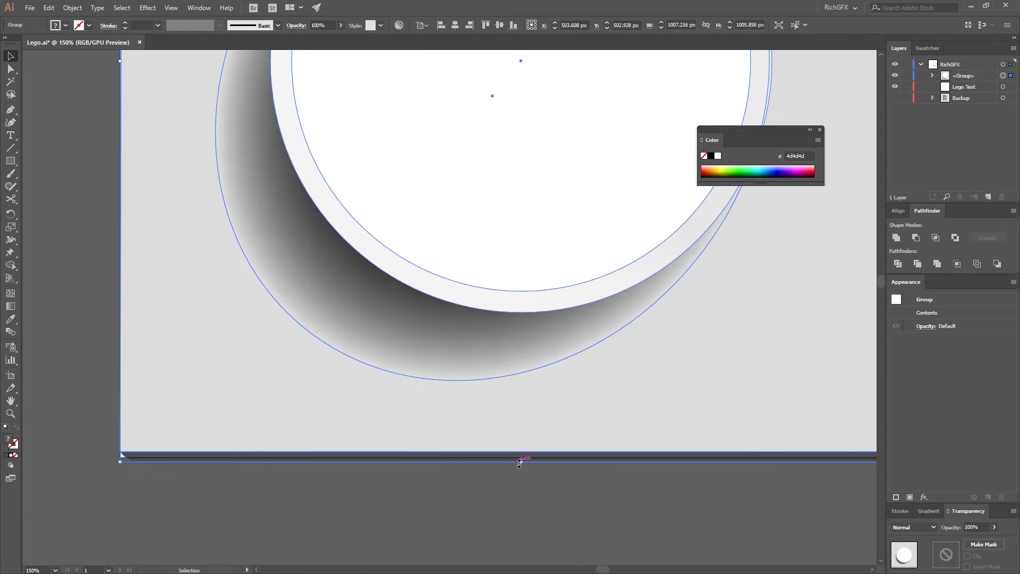
pyautogui.moveTo(520, 463); pyautogui.dragTo(525, 457)
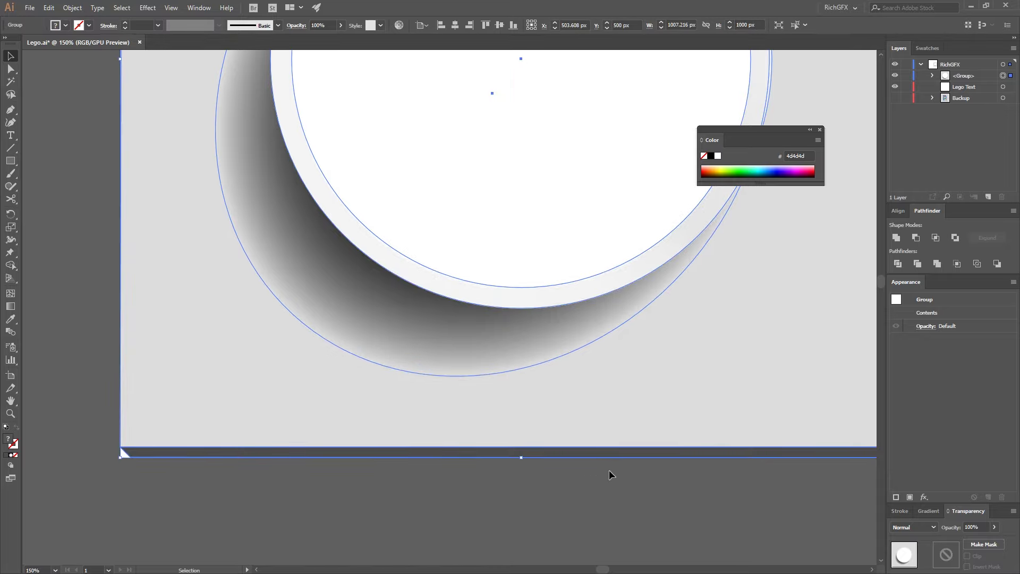
pyautogui.hscroll(5, 232, 445)
pyautogui.scroll(5, 684, 490)
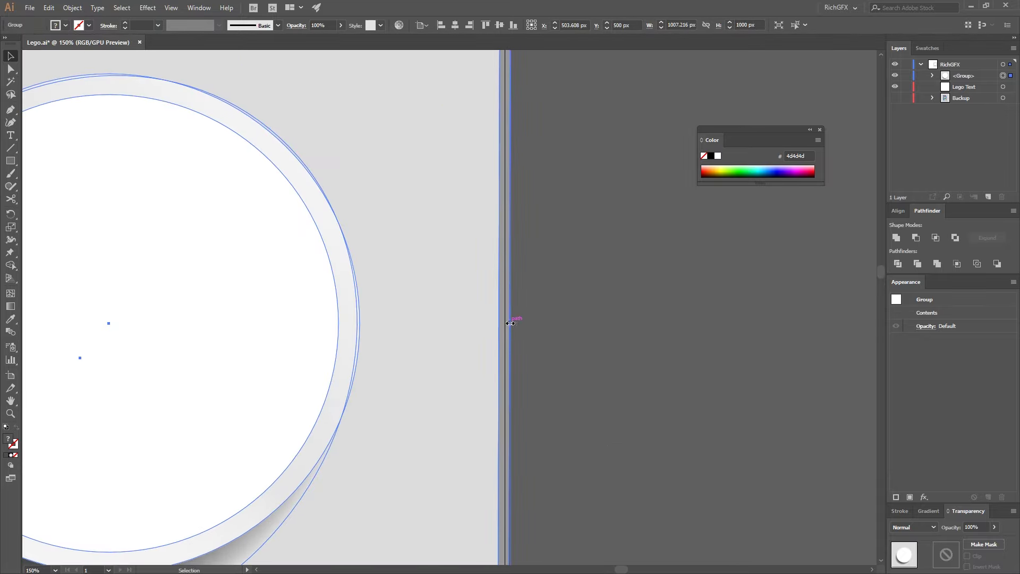
pyautogui.moveTo(510, 323); pyautogui.dragTo(505, 322)
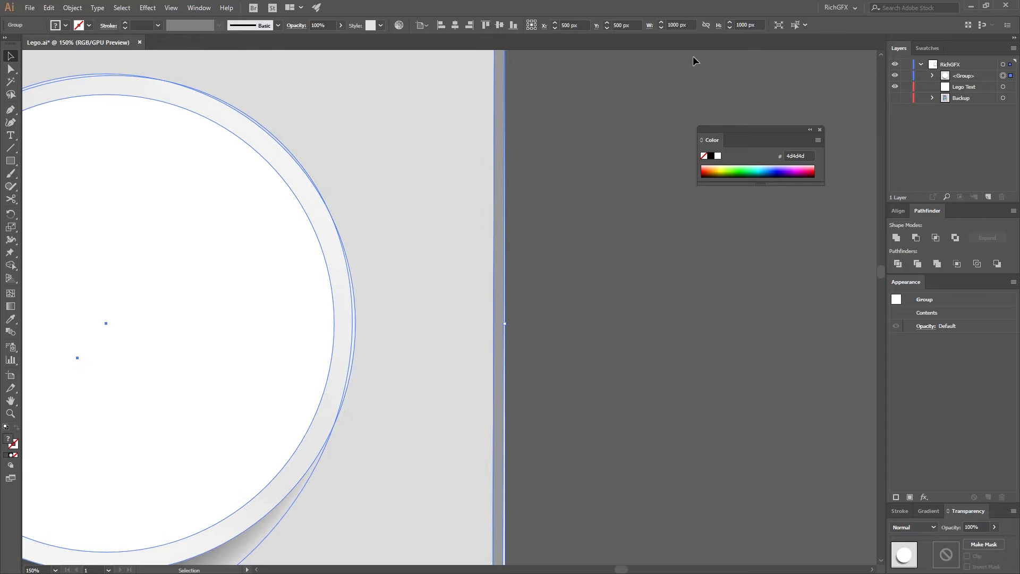
pyautogui.click(623, 221)
pyautogui.hotkey('ctrl', '0')
pyautogui.moveTo(215, 89); pyautogui.dragTo(585, 445)
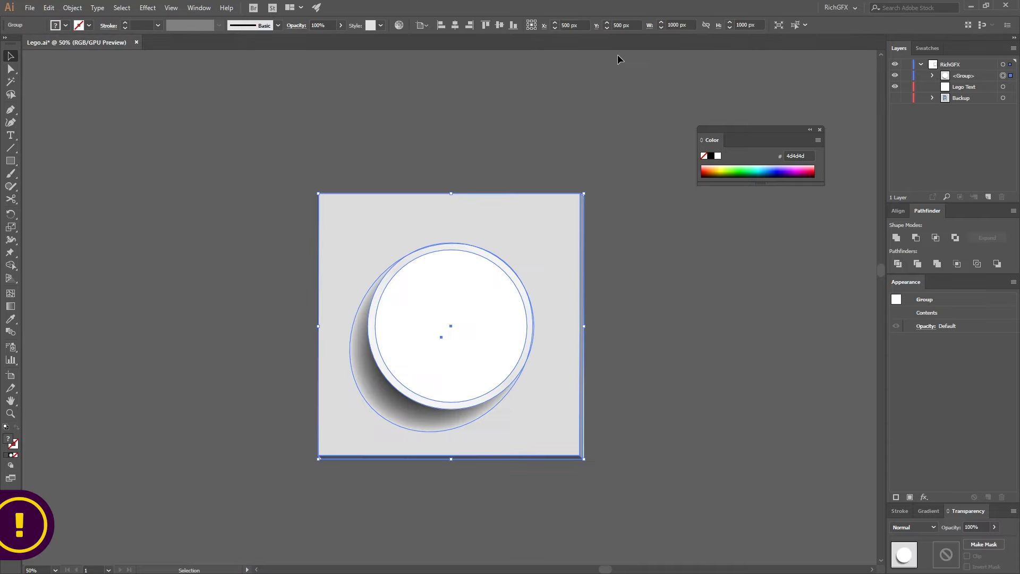
# Resize the stud tile group to 100 × 100 px.
pyautogui.doubleClick(673, 25)
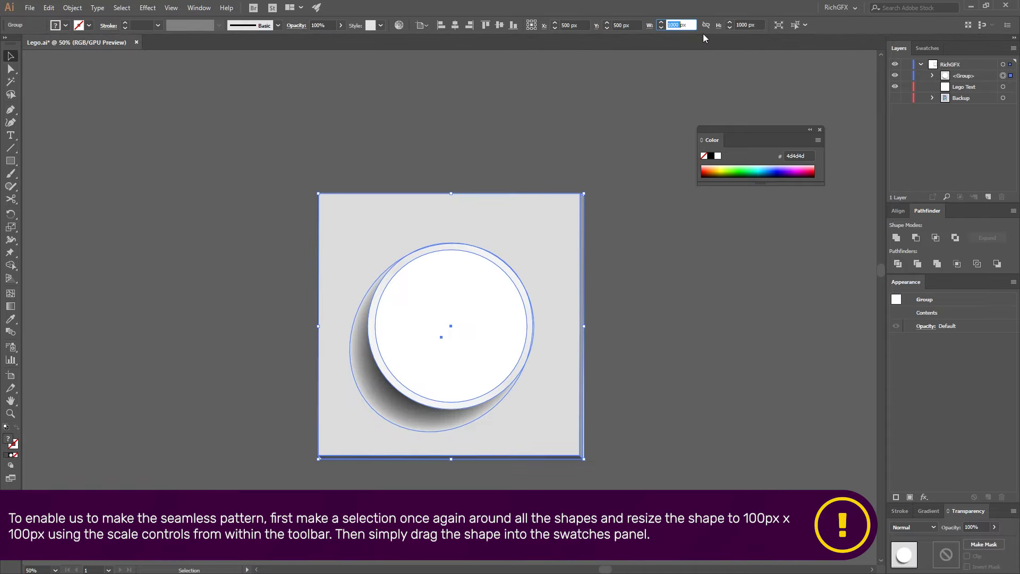
pyautogui.write('100')
pyautogui.press('Tab')
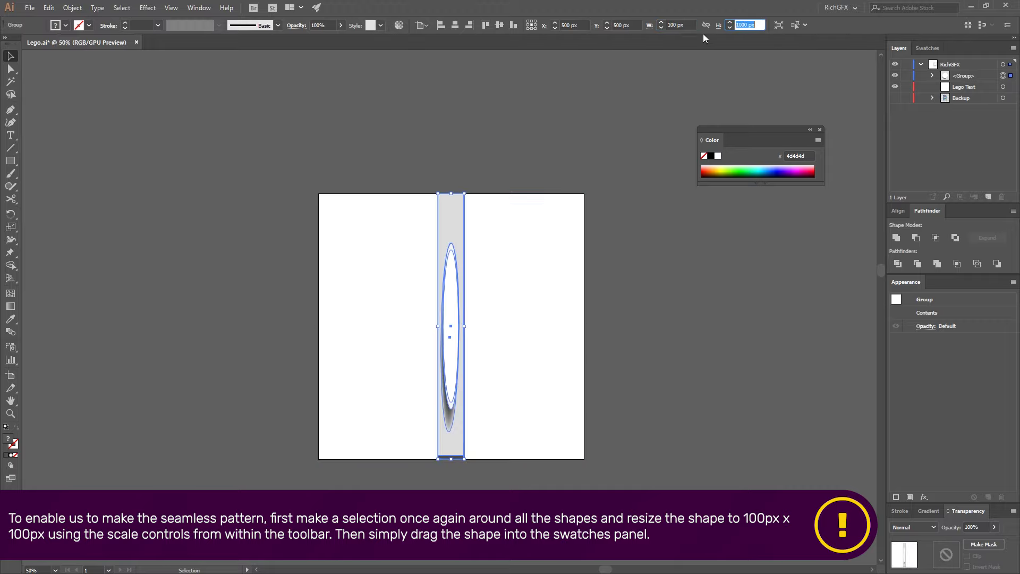
pyautogui.write('100')
pyautogui.press('Return')
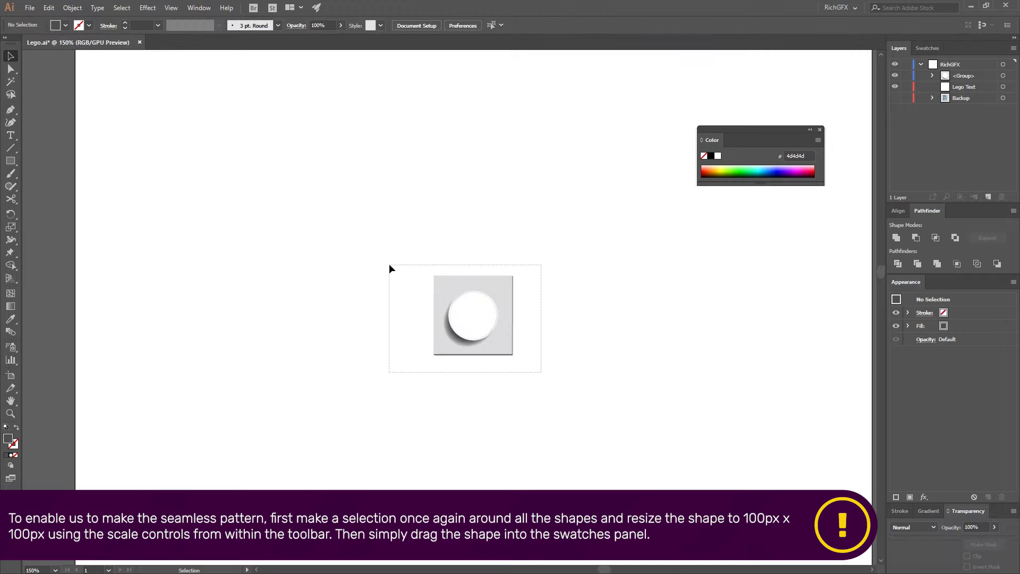
# Add the tile to Swatches as a pattern and move the original off the artboard.
pyautogui.moveTo(389, 264); pyautogui.dragTo(714, 285)
pyautogui.click(927, 48)
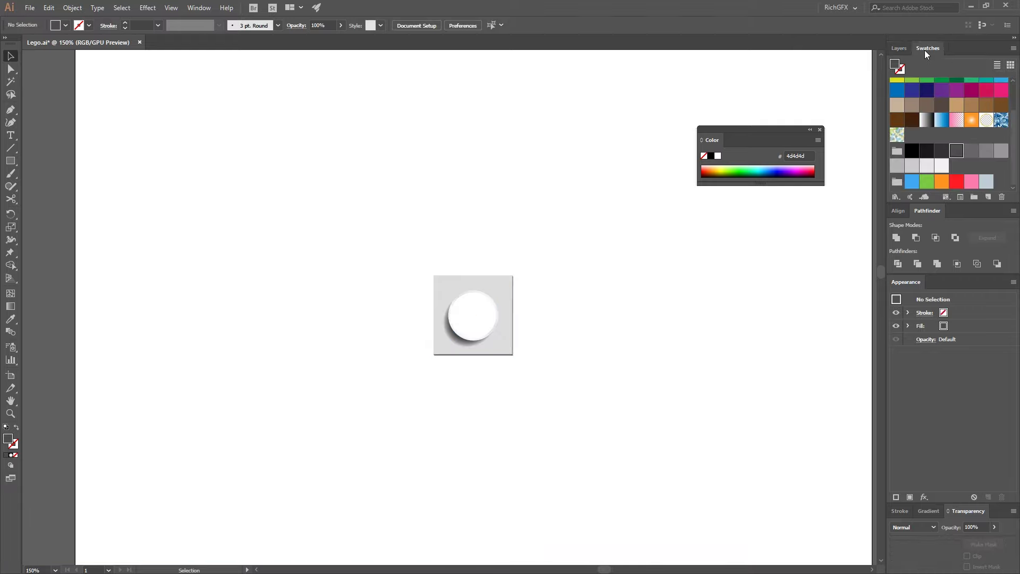
pyautogui.moveTo(478, 319)
pyautogui.mouseDown()
pyautogui.moveTo(672, 266)
pyautogui.moveTo(974, 160)
pyautogui.mouseUp()
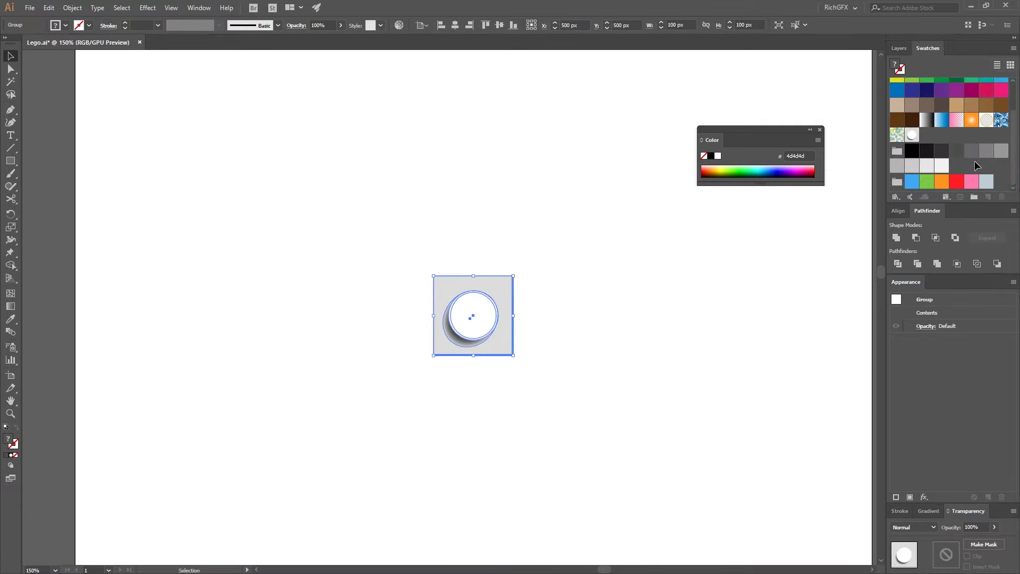
pyautogui.click(632, 292)
pyautogui.scroll(-3, 632, 292)
pyautogui.moveTo(656, 282)
pyautogui.mouseDown()
pyautogui.moveTo(562, 300)
pyautogui.moveTo(726, 268)
pyautogui.mouseUp()
# Draw a centred 1000 × 1000 px rectangle filled with the Lego stud pattern.
pyautogui.click(166, 175)
pyautogui.click(11, 161)
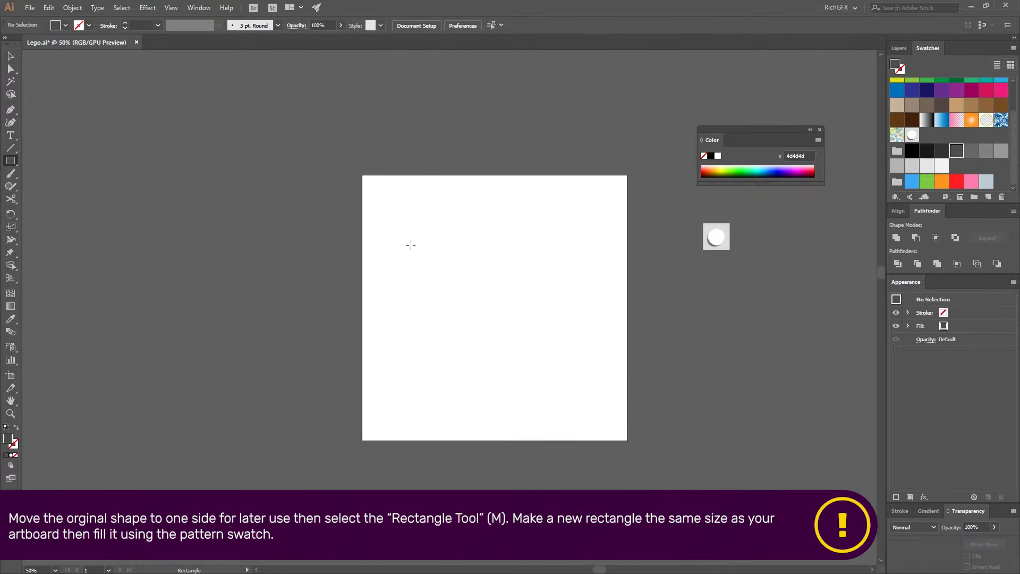
pyautogui.click(410, 244)
pyautogui.click(191, 223)
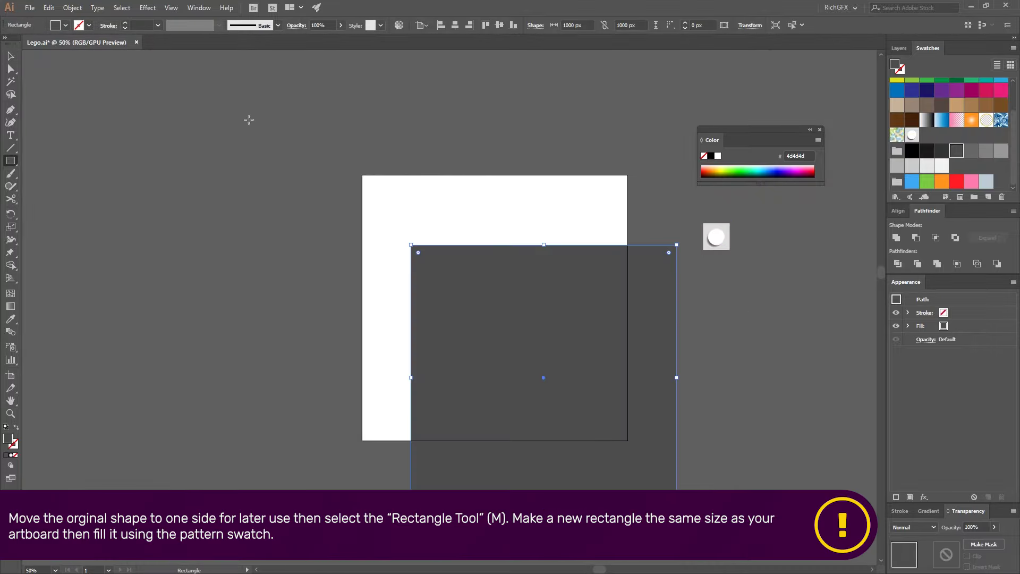
pyautogui.click(455, 25)
pyautogui.click(500, 25)
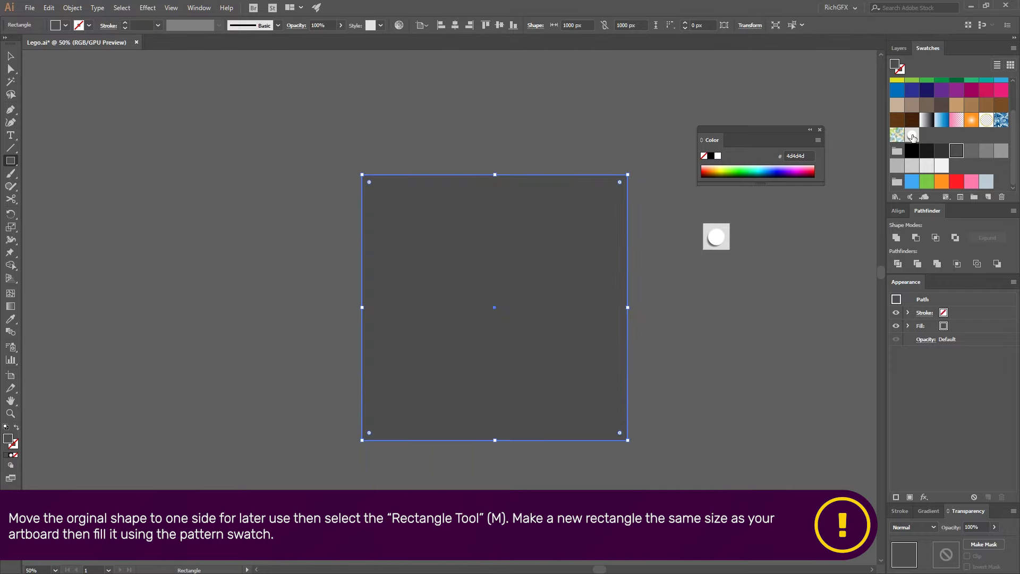
pyautogui.click(912, 135)
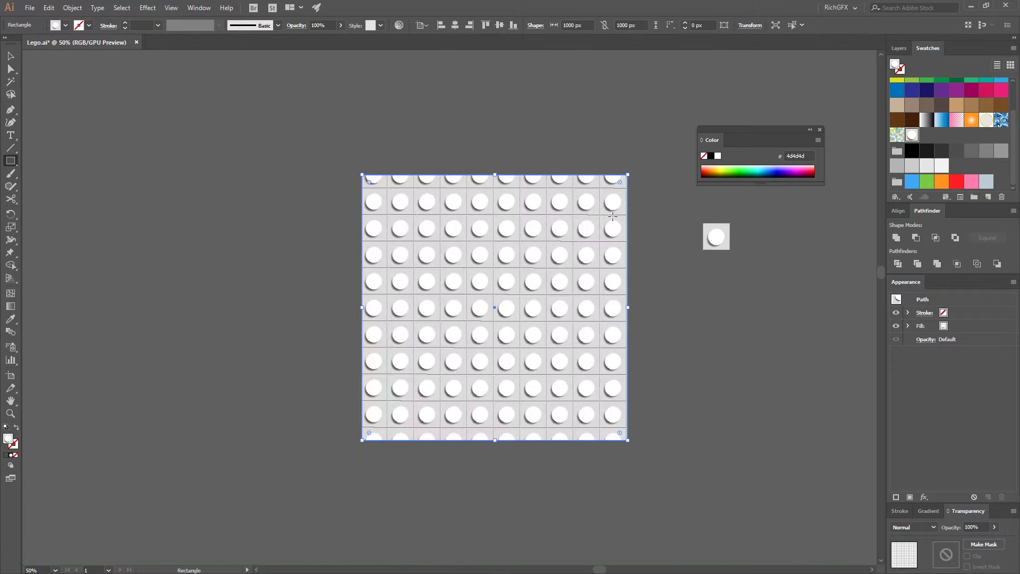
# Scale only the rectangle's pattern uniformly to 60%.
pyautogui.hotkey('ctrl', '+')
pyautogui.hotkey('ctrl', 'shift', 'a')
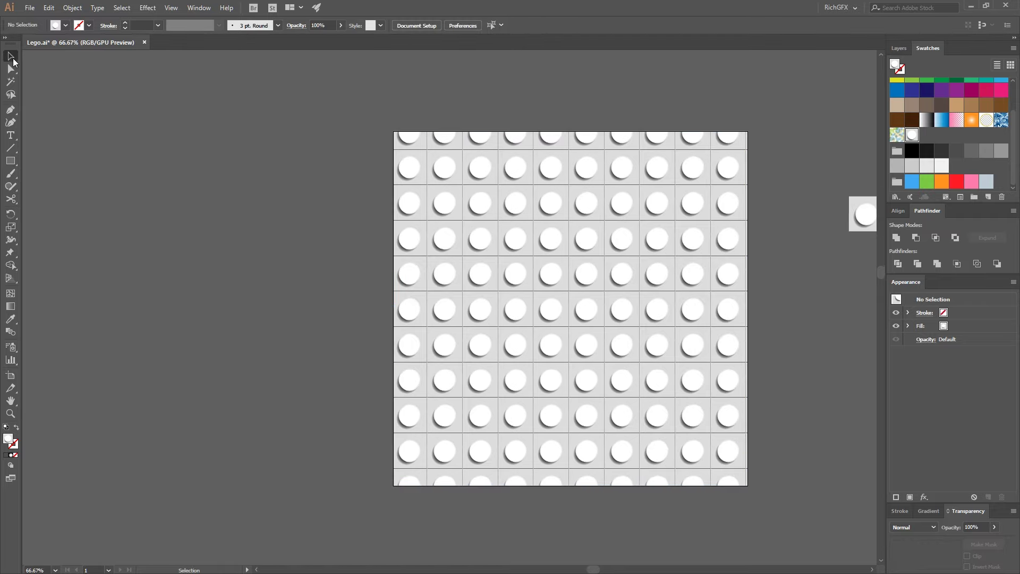
pyautogui.click(570, 213)
pyautogui.click(72, 7)
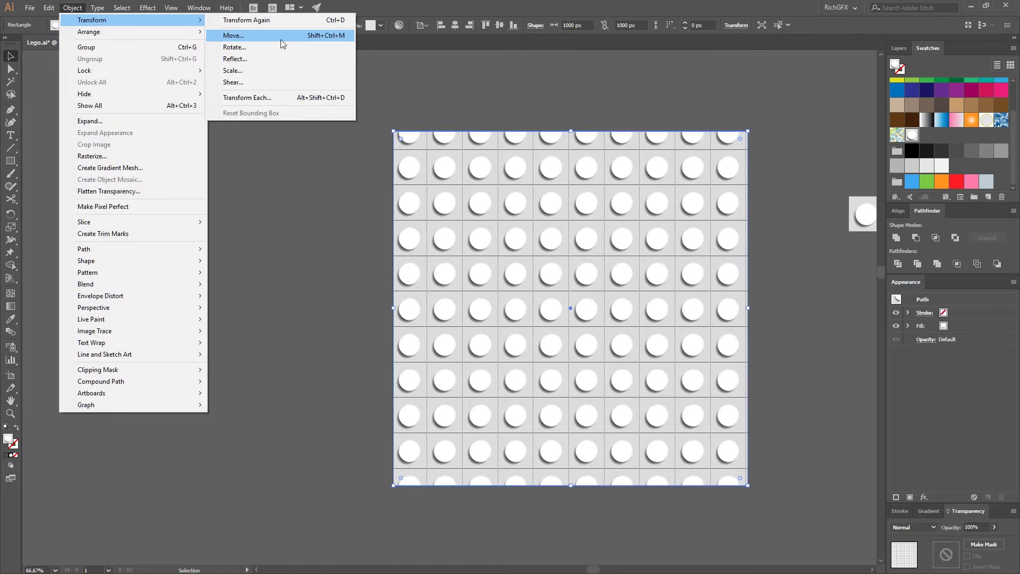
pyautogui.click(234, 70)
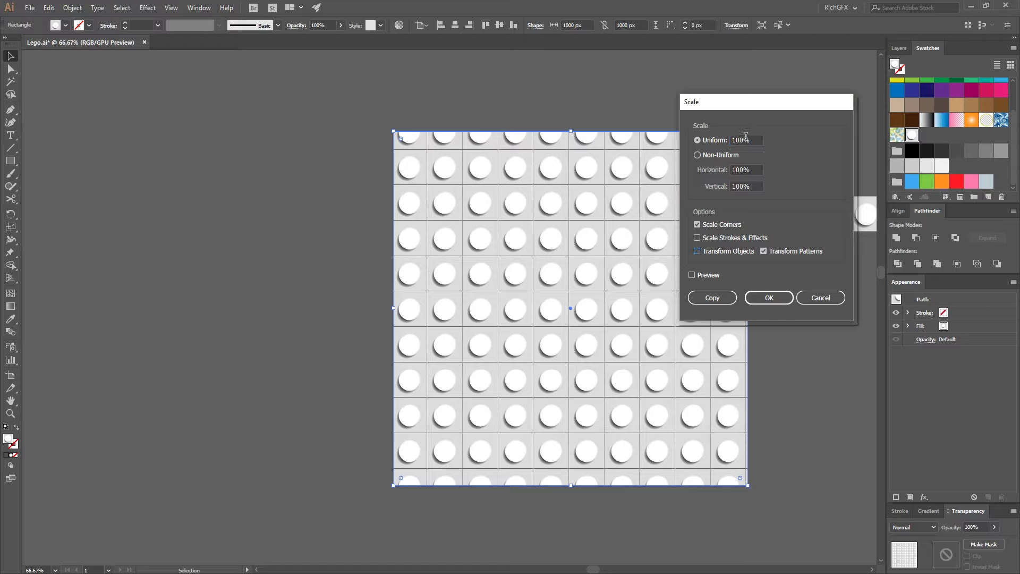
pyautogui.click(697, 251)
pyautogui.write('80')
pyautogui.click(711, 275)
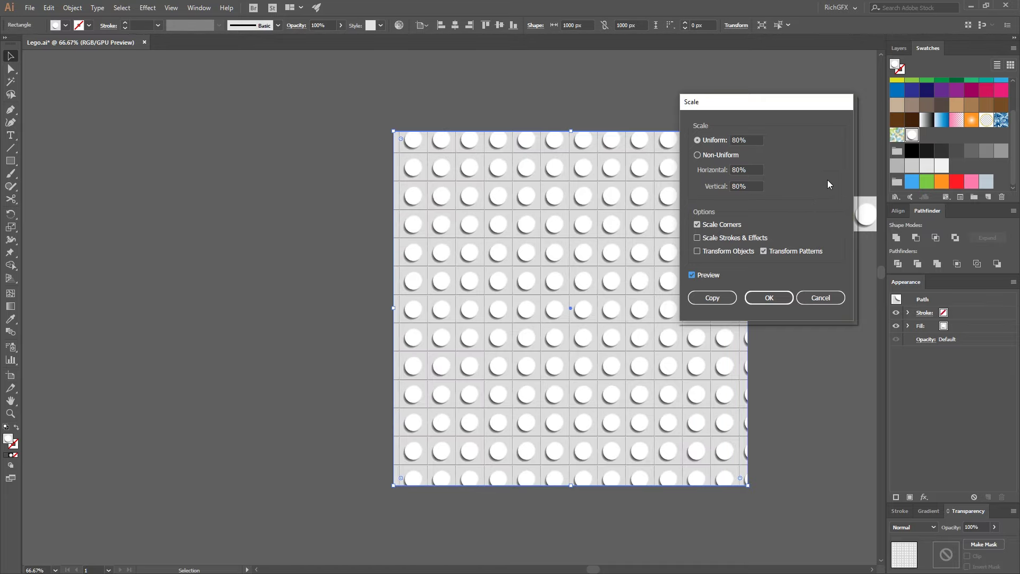
pyautogui.press('Tab')
pyautogui.hotkey('shift', 'Down')
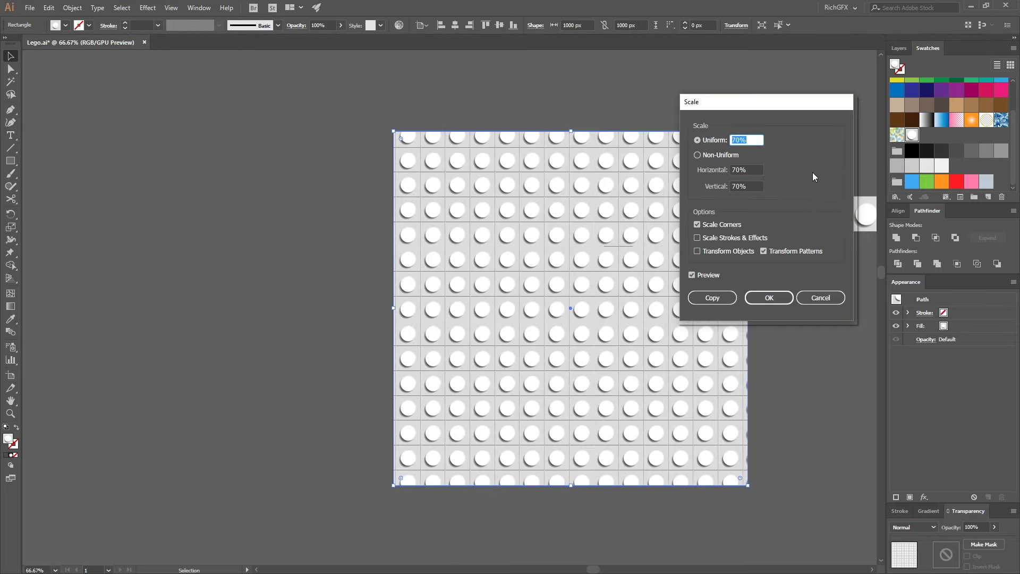
pyautogui.hotkey('shift', 'Down')
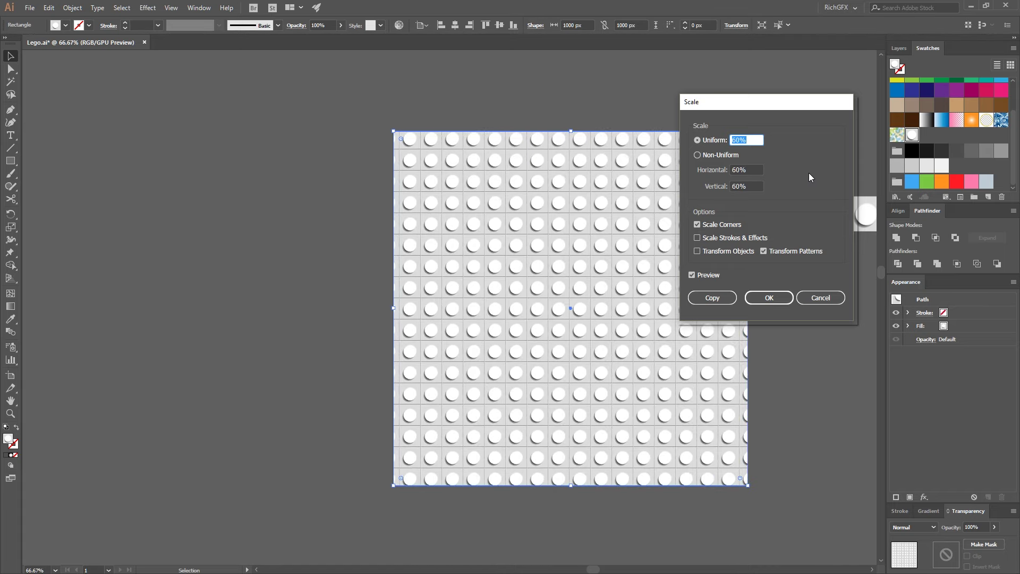
pyautogui.click(773, 297)
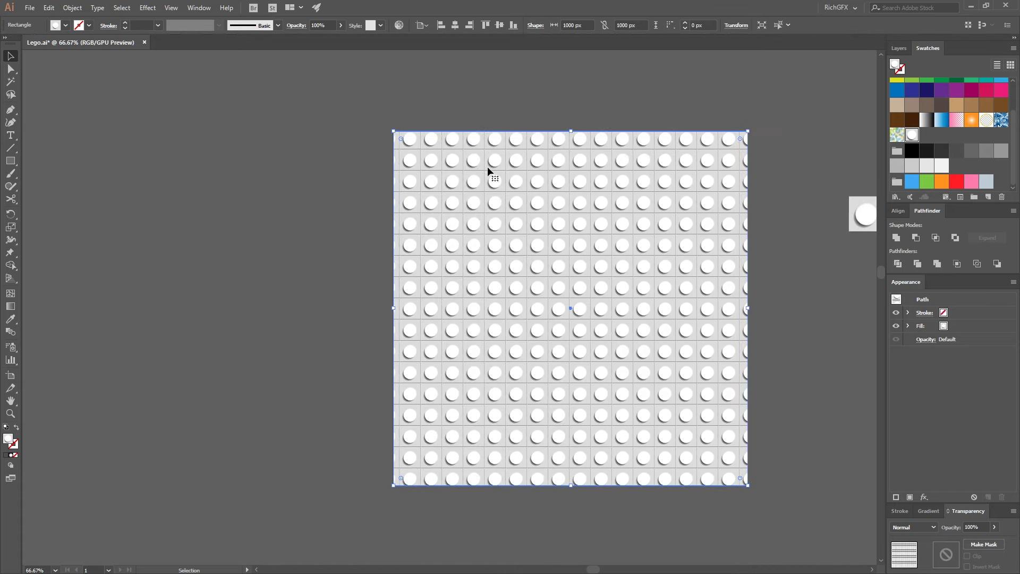
# Move only the pattern by 822 px horizontally and -231 px vertically.
pyautogui.click(72, 8)
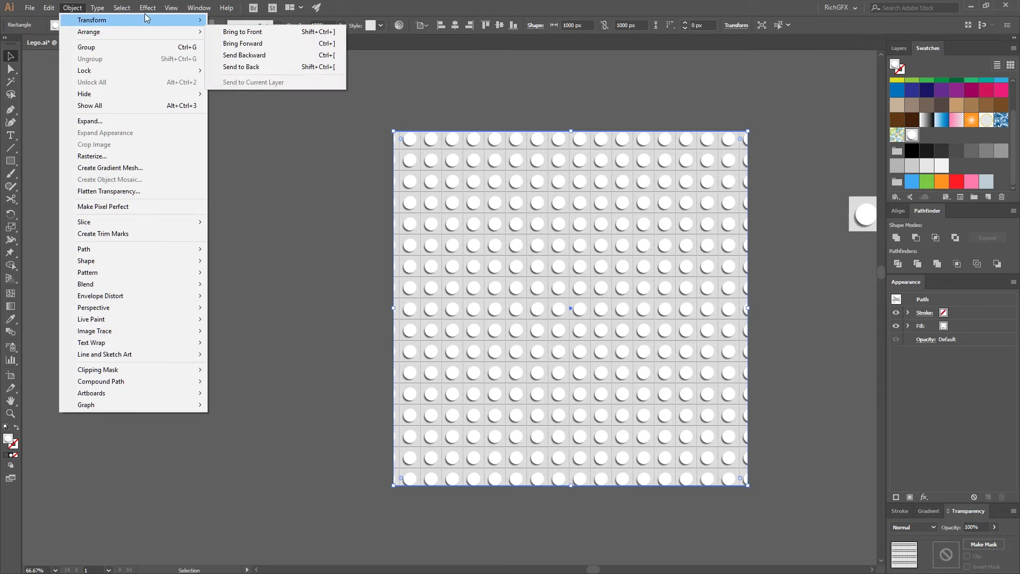
pyautogui.click(247, 57)
pyautogui.click(72, 7)
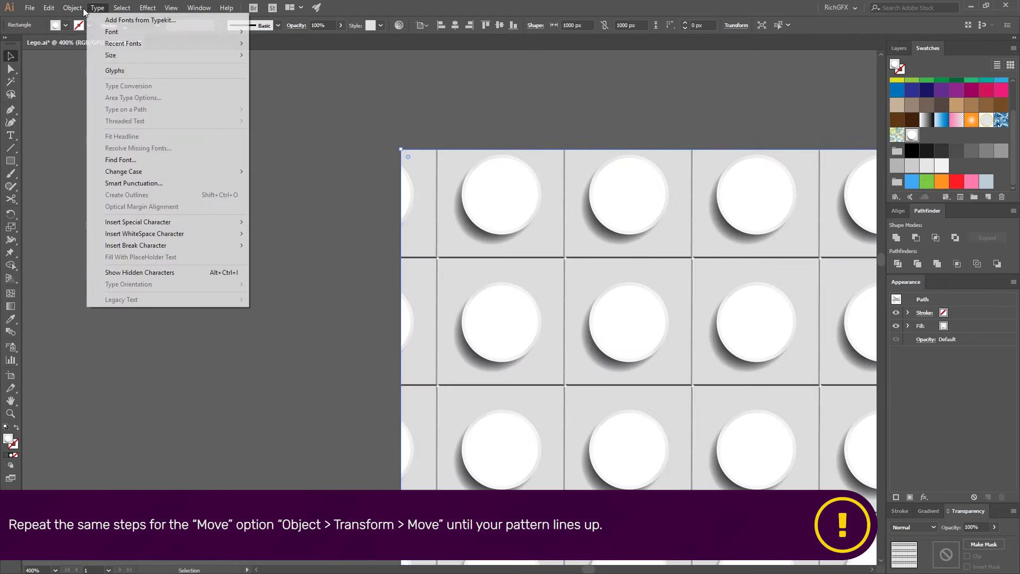
pyautogui.moveTo(91, 20)
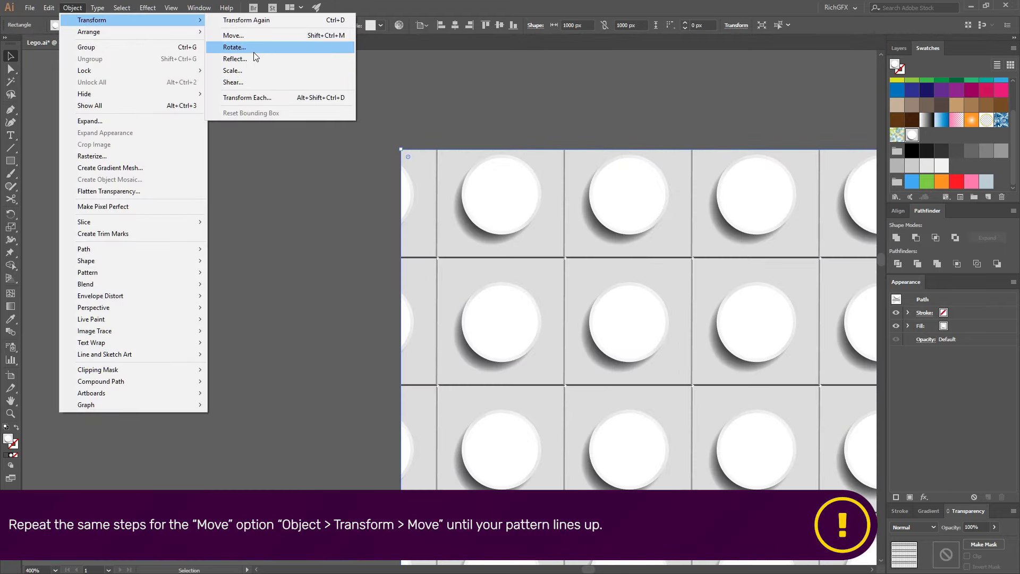
pyautogui.click(234, 35)
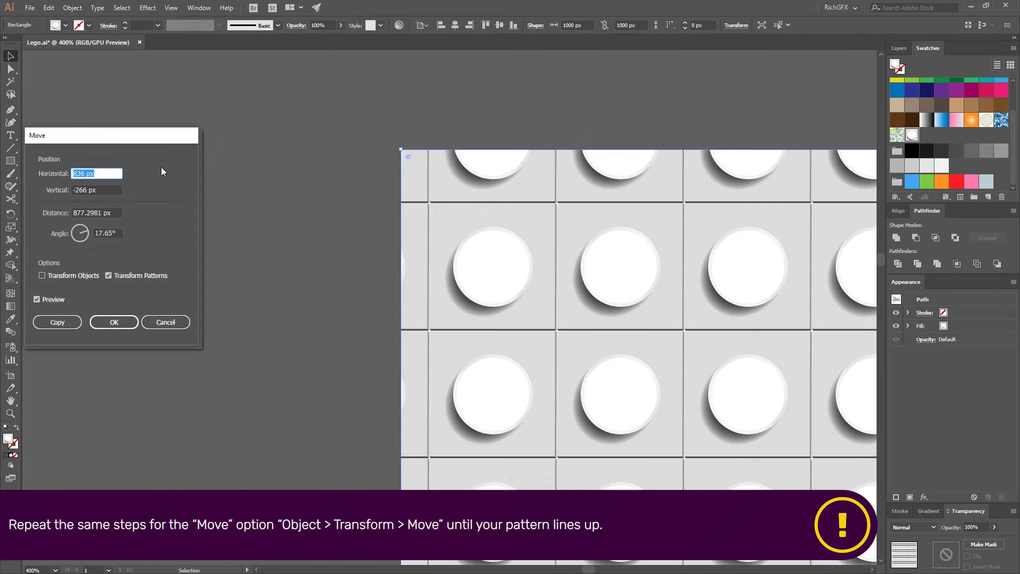
pyautogui.moveTo(147, 142)
pyautogui.mouseDown()
pyautogui.moveTo(275, 157)
pyautogui.moveTo(323, 149)
pyautogui.mouseUp()
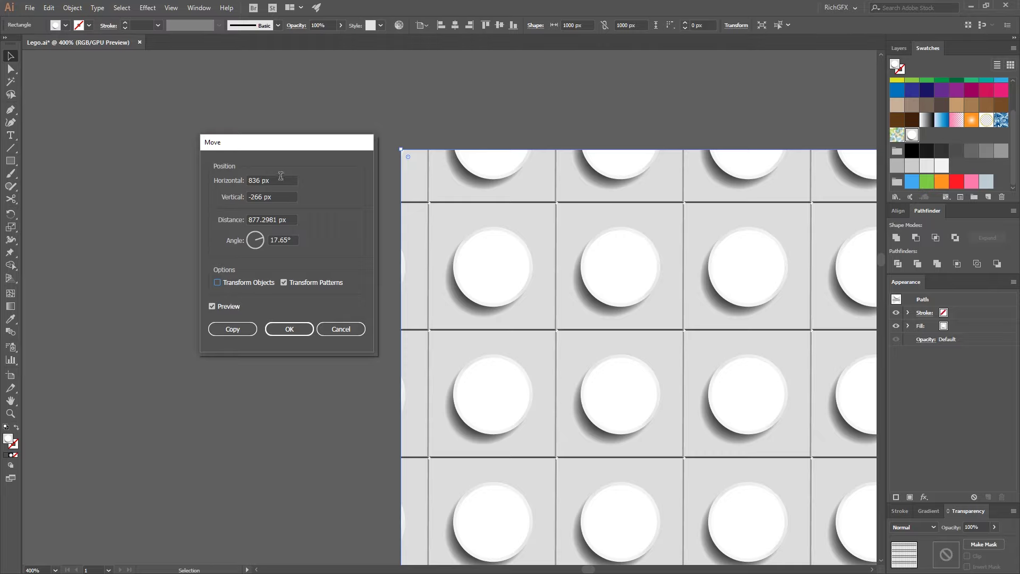
pyautogui.doubleClick(279, 180)
pyautogui.write('840')
pyautogui.press('Down')
pyautogui.press('Down')
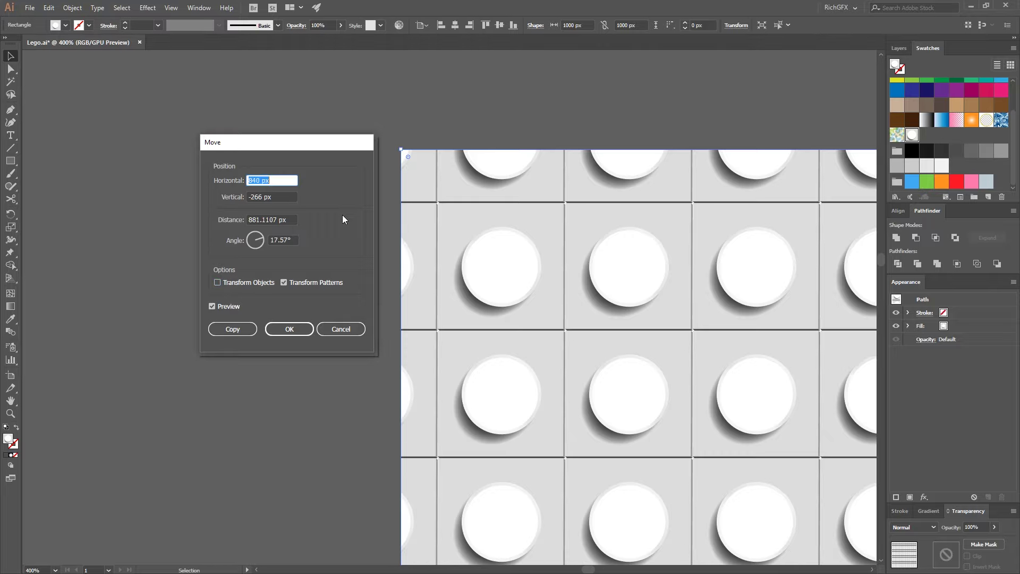
pyautogui.press('Down')
pyautogui.press('Down')
pyautogui.press('Down')
pyautogui.press('Down')
pyautogui.press('Down')
pyautogui.press('Down')
pyautogui.press('Down')
pyautogui.press('Down')
pyautogui.press('Down')
pyautogui.press('Down')
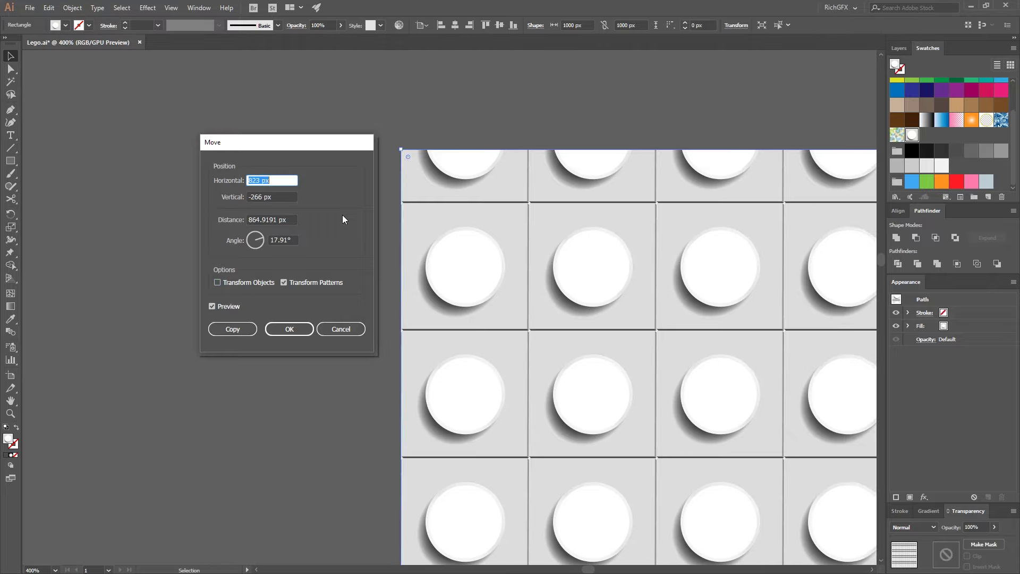
pyautogui.press('Down')
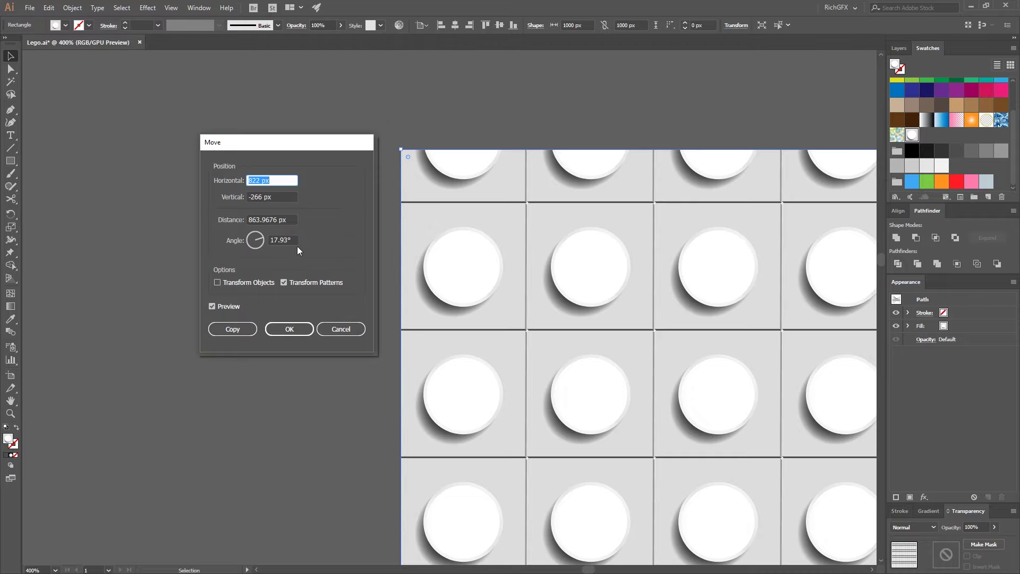
pyautogui.press('Tab')
pyautogui.press('Up')
pyautogui.press('Up')
pyautogui.press('Up')
pyautogui.press('Up')
pyautogui.press('Up')
pyautogui.press('Up')
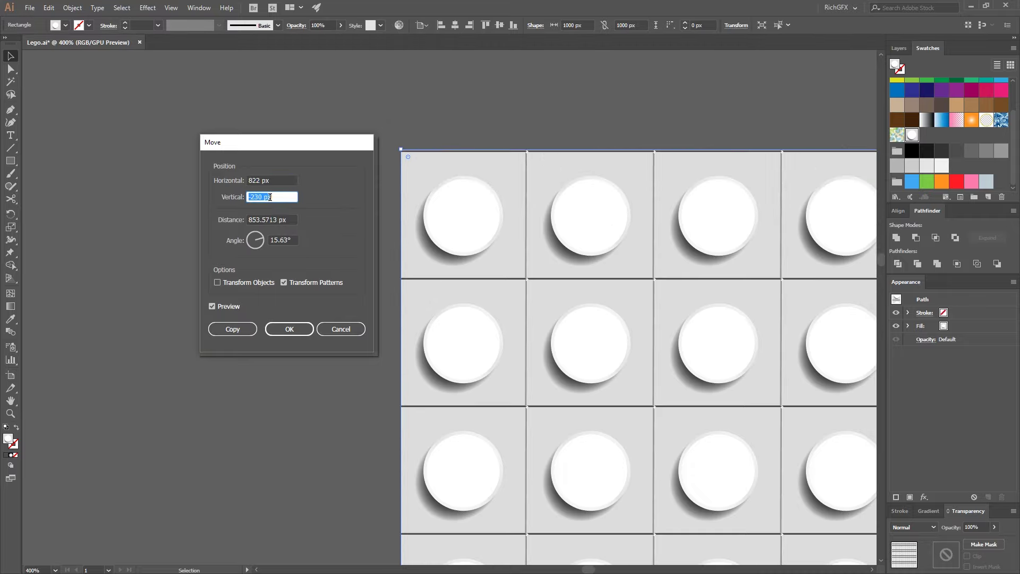
pyautogui.press('Up')
pyautogui.press('Up')
pyautogui.press('Up')
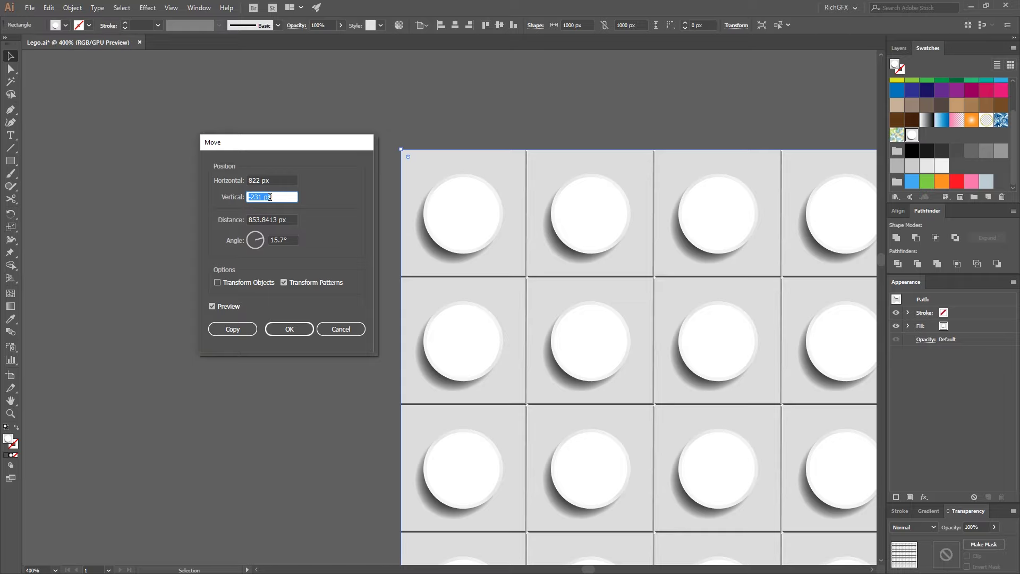
pyautogui.click(286, 326)
# Duplicate the single Lego tile directly below the original.
pyautogui.scroll(-3, 392, 346)
pyautogui.scroll(-2, 597, 168)
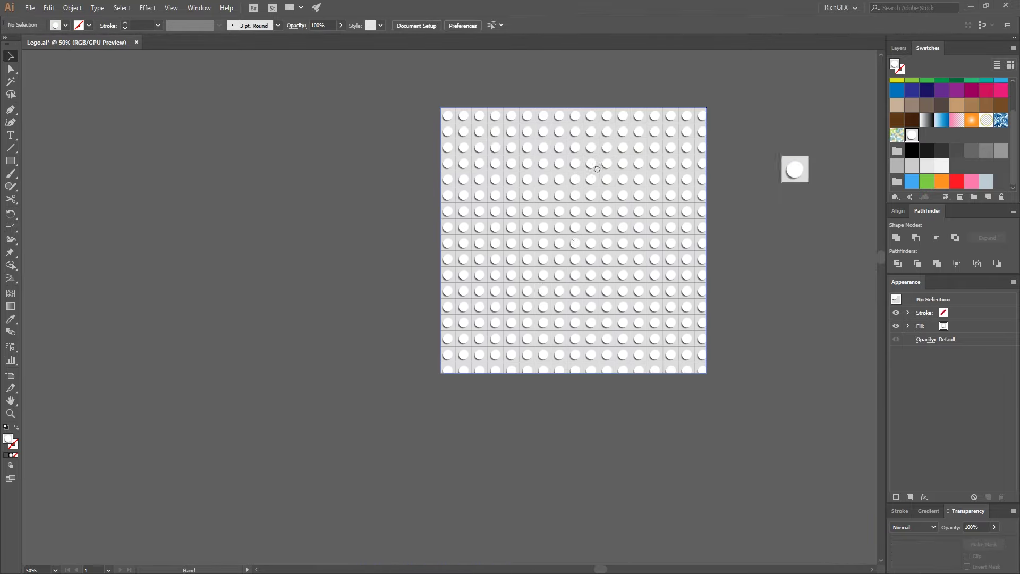
pyautogui.moveTo(598, 169); pyautogui.dragTo(553, 258)
pyautogui.scroll(1, 553, 257)
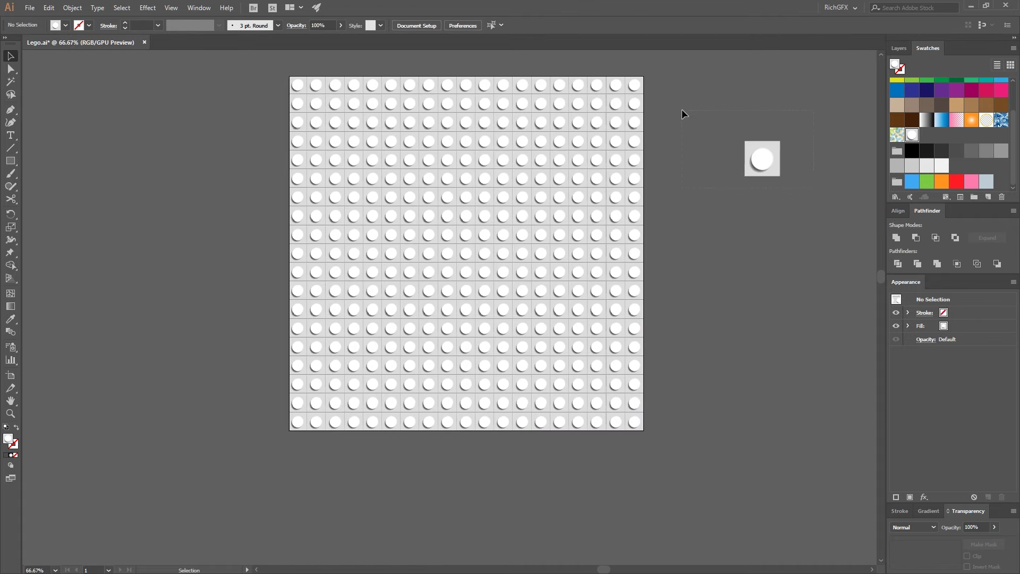
pyautogui.click(765, 159)
pyautogui.moveTo(763, 158); pyautogui.dragTo(758, 223)
pyautogui.click(864, 187)
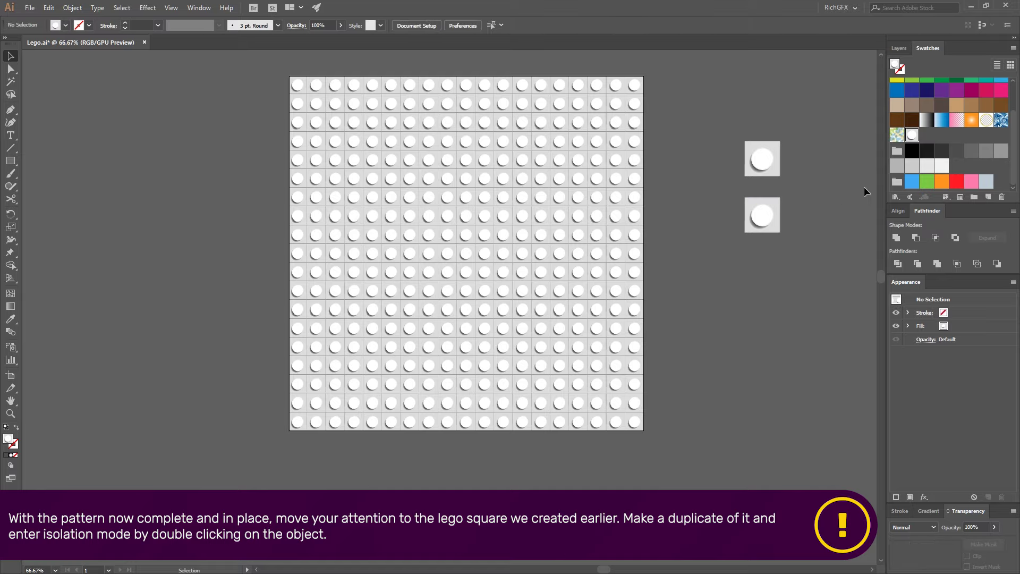
# Enter isolation mode on the duplicate tile and select its contents.
pyautogui.scroll(2, 853, 196)
pyautogui.scroll(2, 716, 223)
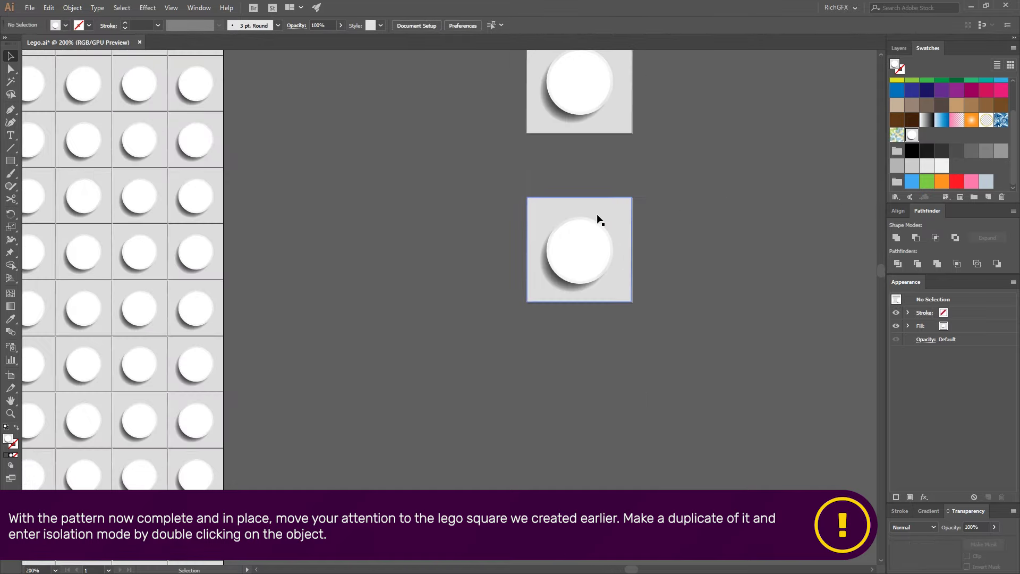
pyautogui.doubleClick(599, 219)
pyautogui.click(624, 212)
pyautogui.scroll(1, 624, 213)
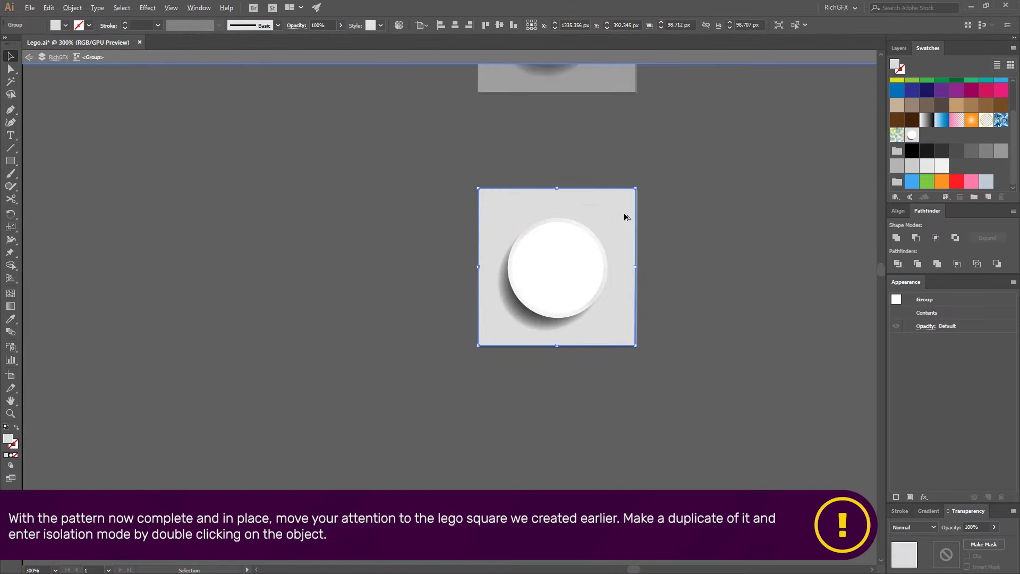
pyautogui.scroll(1, 624, 213)
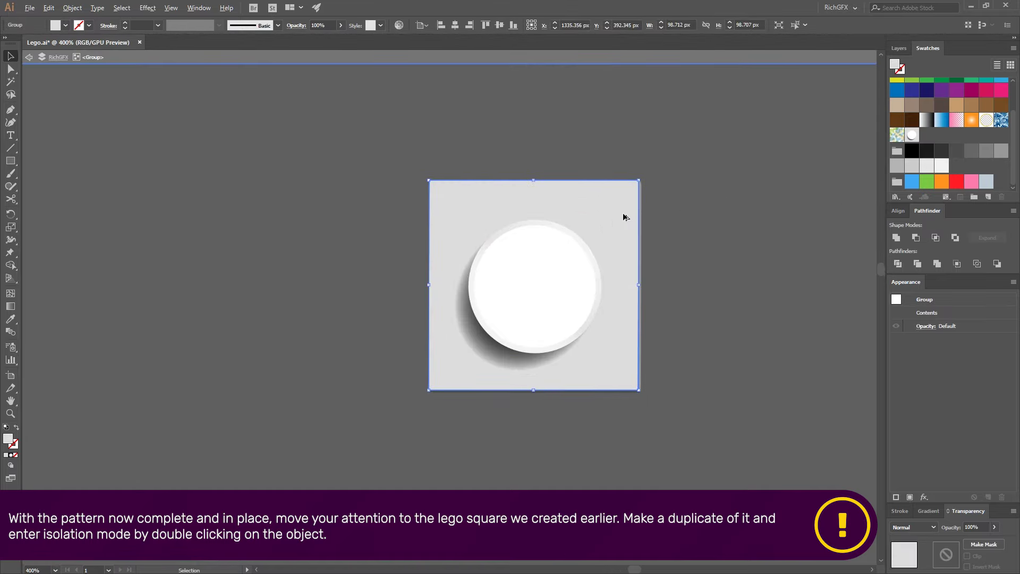
pyautogui.click(48, 8)
# Paste a blue copy of the top square in front, send it below the stud, set Multiply.
pyautogui.click(63, 62)
pyautogui.click(48, 8)
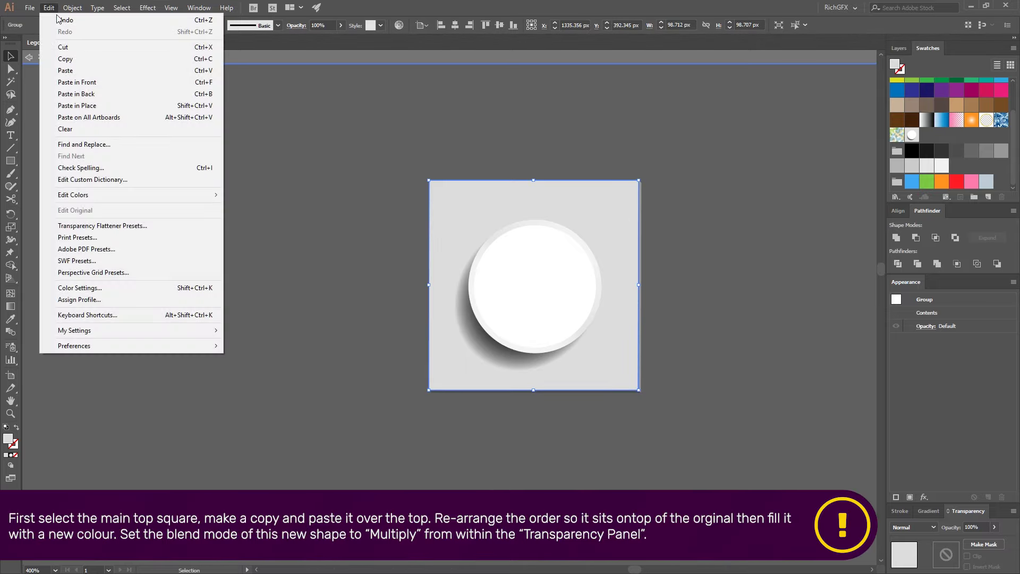
pyautogui.click(80, 106)
pyautogui.press('i')
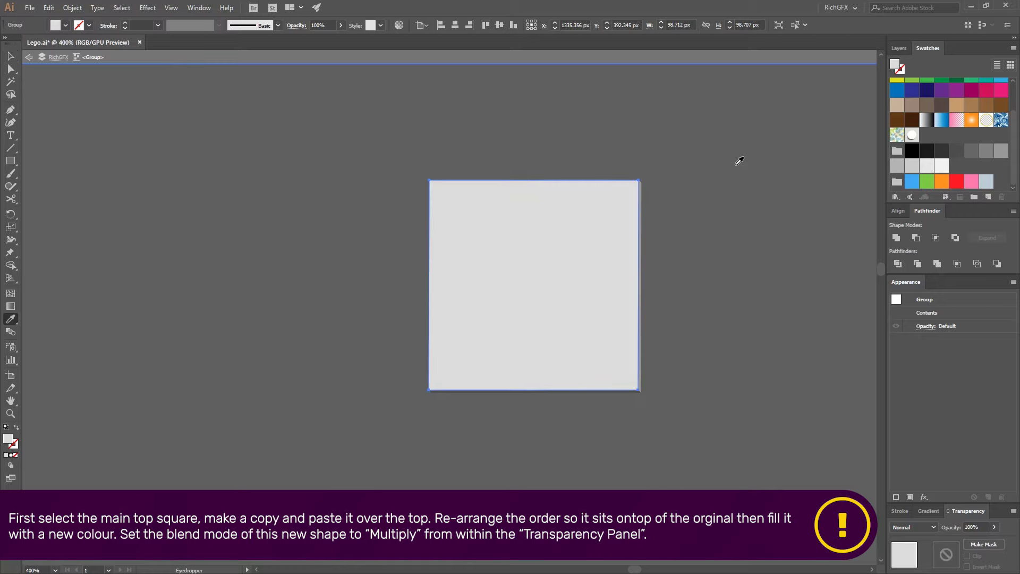
pyautogui.click(911, 184)
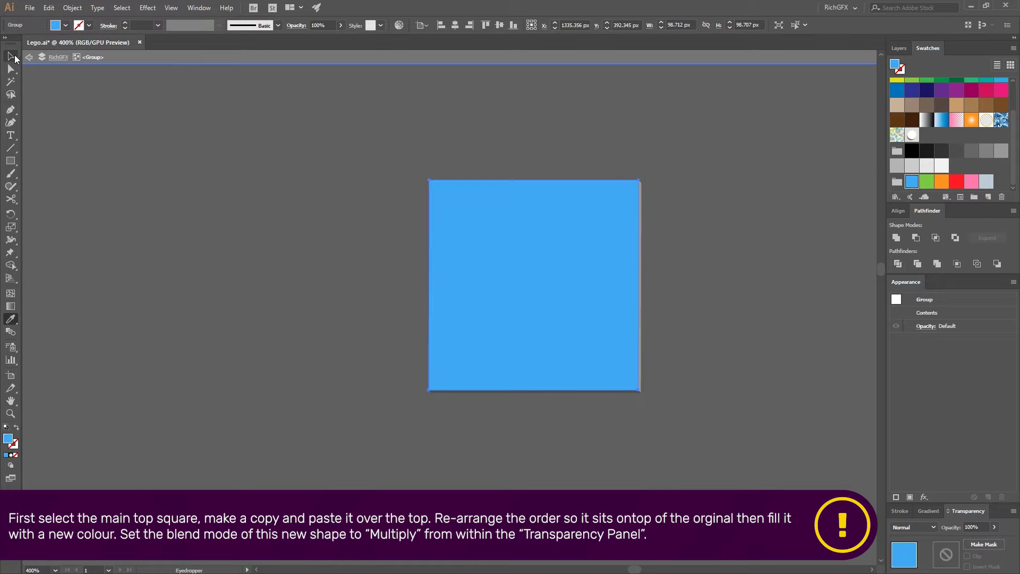
pyautogui.click(12, 56)
pyautogui.hotkey('ctrl', '[')
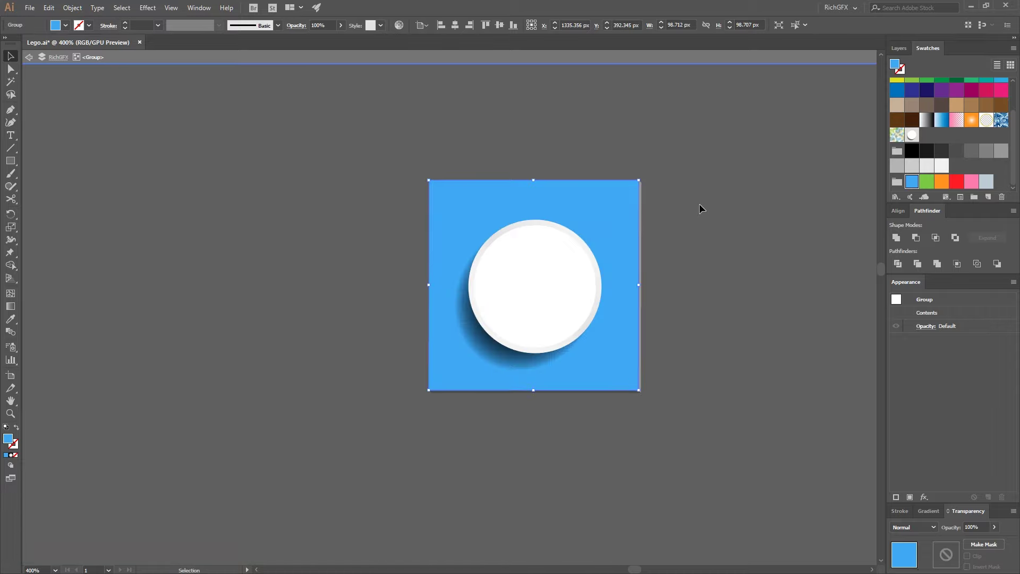
pyautogui.click(913, 527)
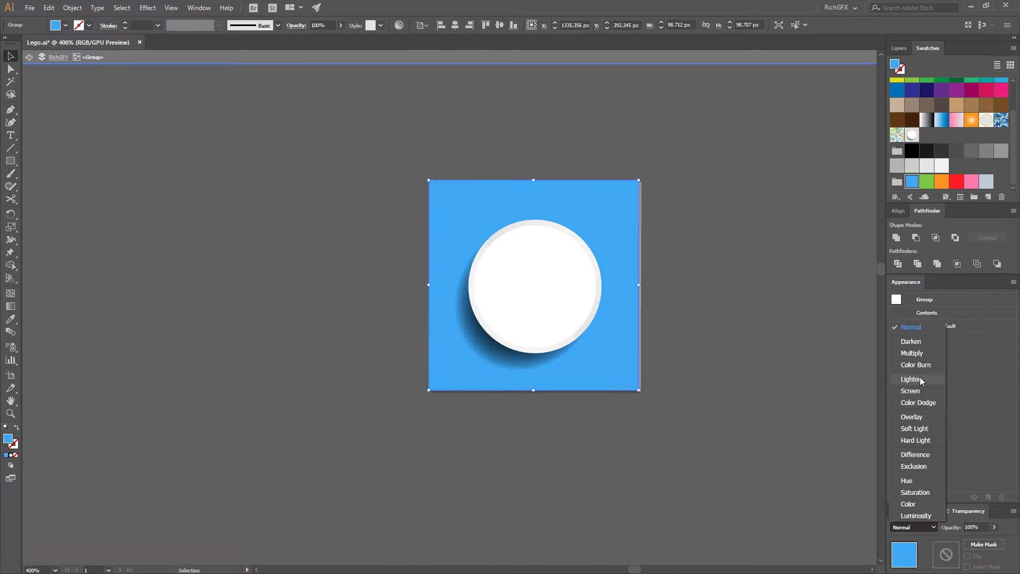
pyautogui.click(925, 360)
pyautogui.click(676, 253)
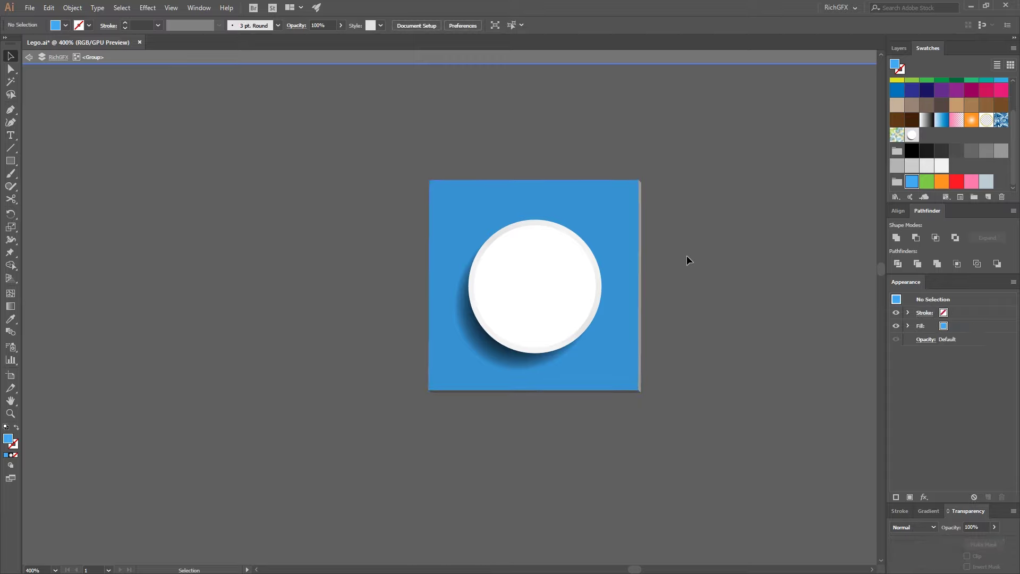
pyautogui.scroll(1, 662, 265)
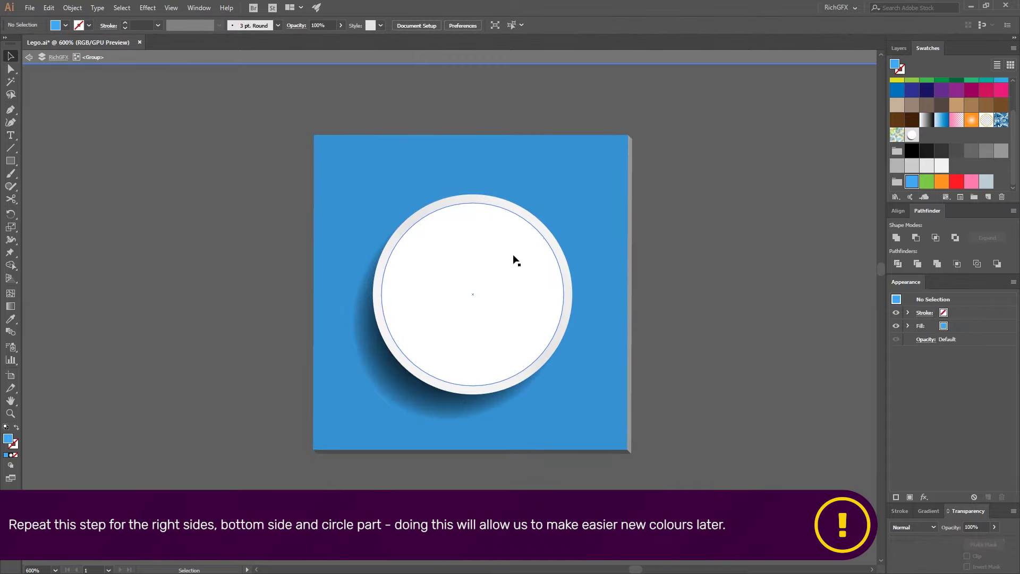
# Overlay the white stud with a blue Multiply copy pasted in front.
pyautogui.click(557, 242)
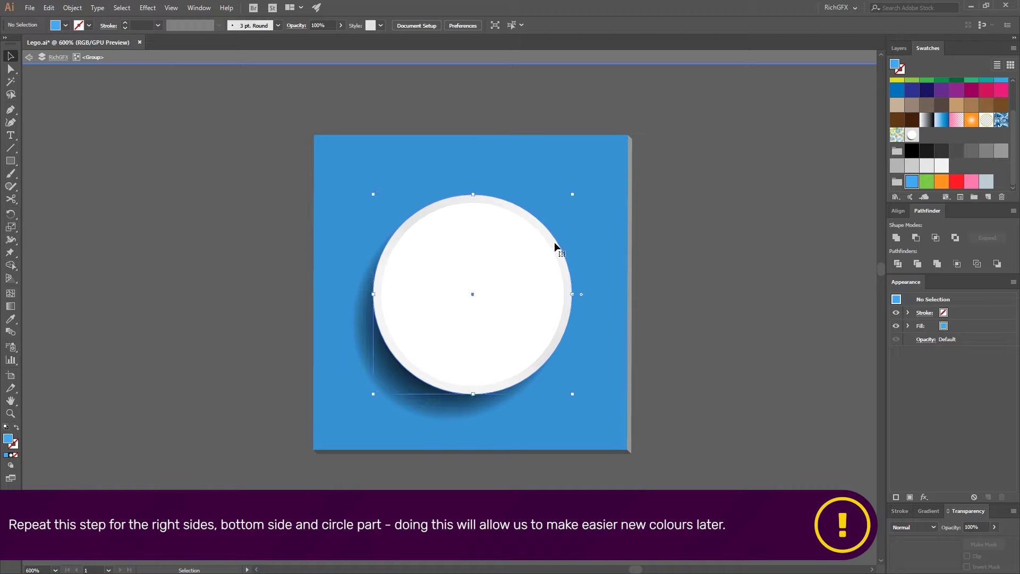
pyautogui.click(48, 8)
pyautogui.click(48, 7)
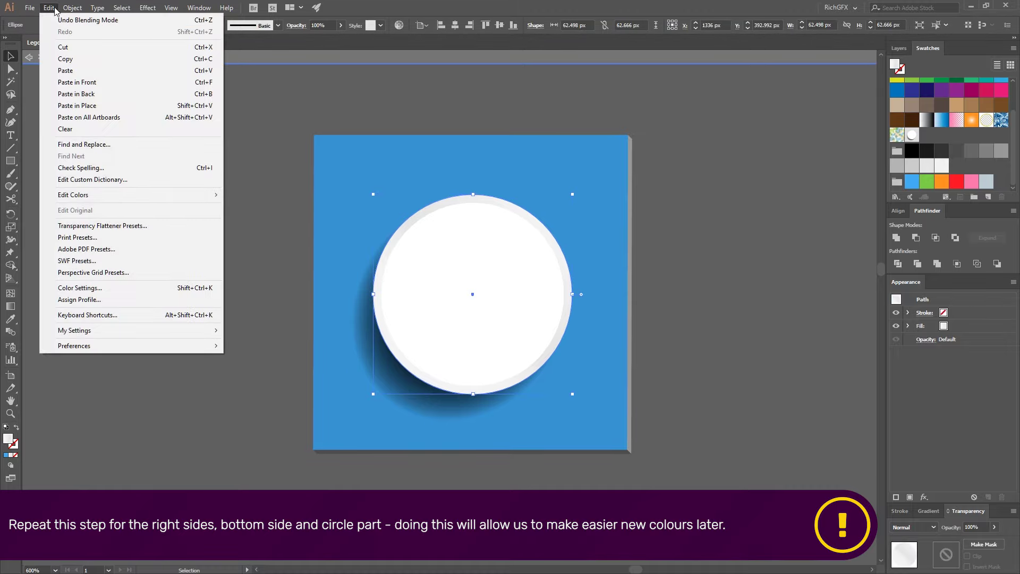
pyautogui.click(85, 105)
pyautogui.press('i')
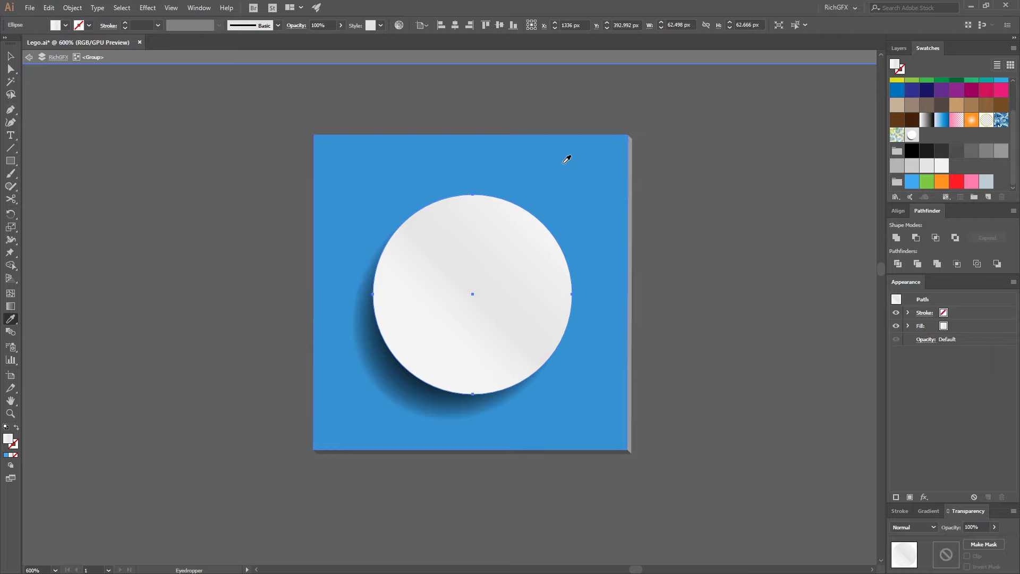
pyautogui.click(563, 158)
pyautogui.click(929, 528)
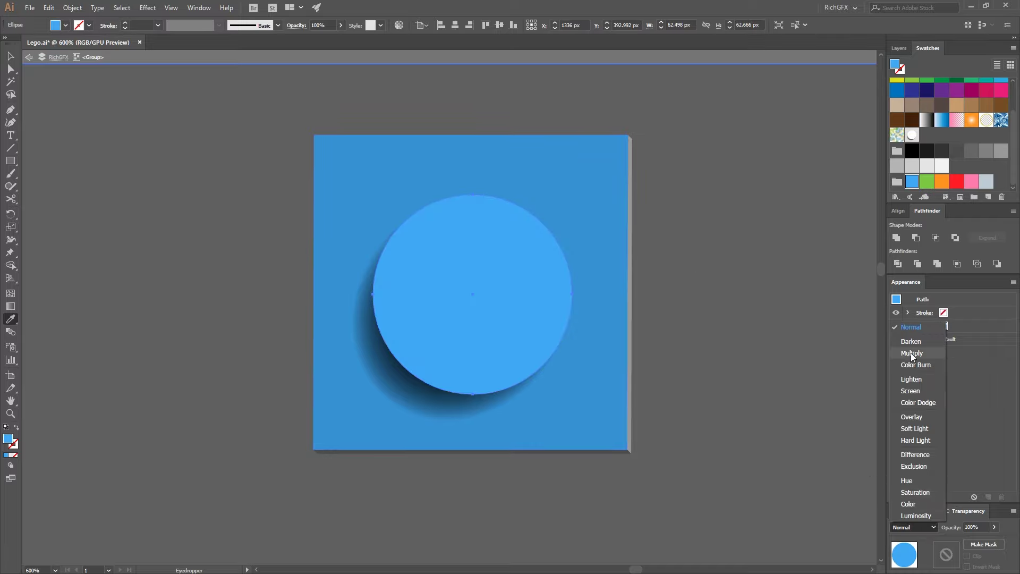
pyautogui.click(913, 353)
pyautogui.click(10, 56)
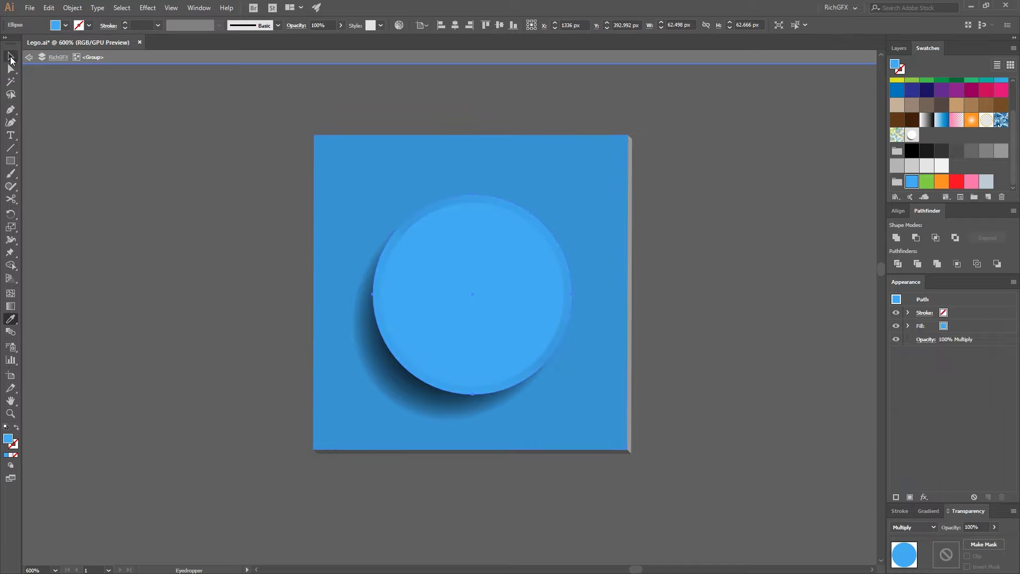
pyautogui.click(730, 234)
pyautogui.scroll(2, 738, 122)
# Tint the right edge strip with a blue Multiply copy pasted in place.
pyautogui.click(527, 167)
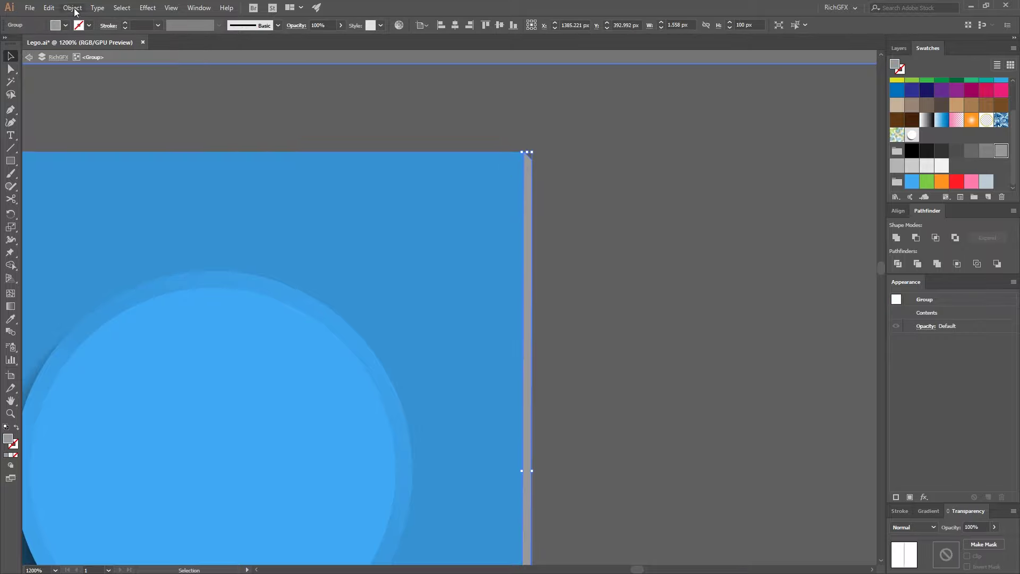
pyautogui.click(48, 8)
pyautogui.click(63, 58)
pyautogui.click(49, 8)
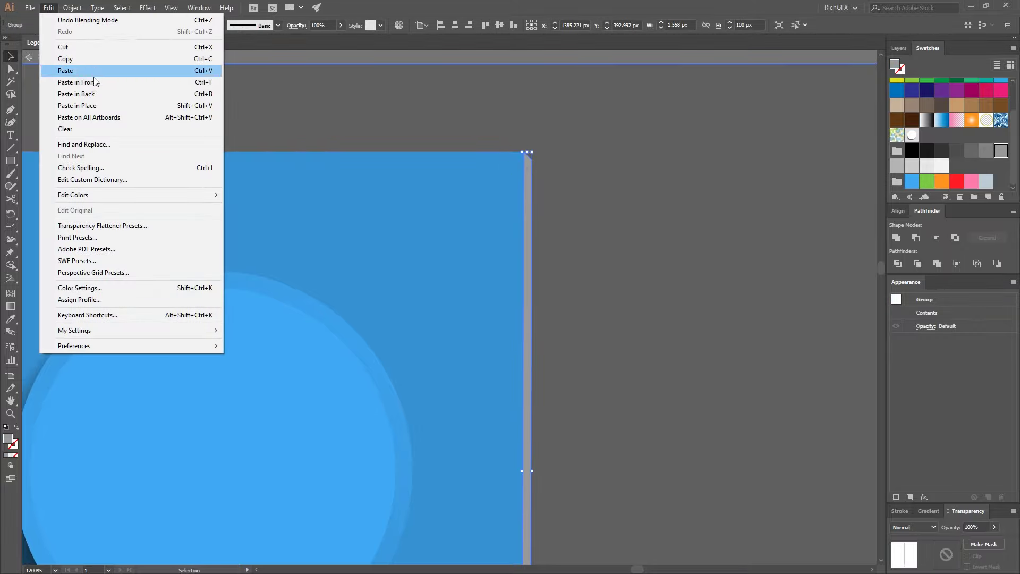
pyautogui.click(102, 105)
pyautogui.press('i')
pyautogui.click(464, 172)
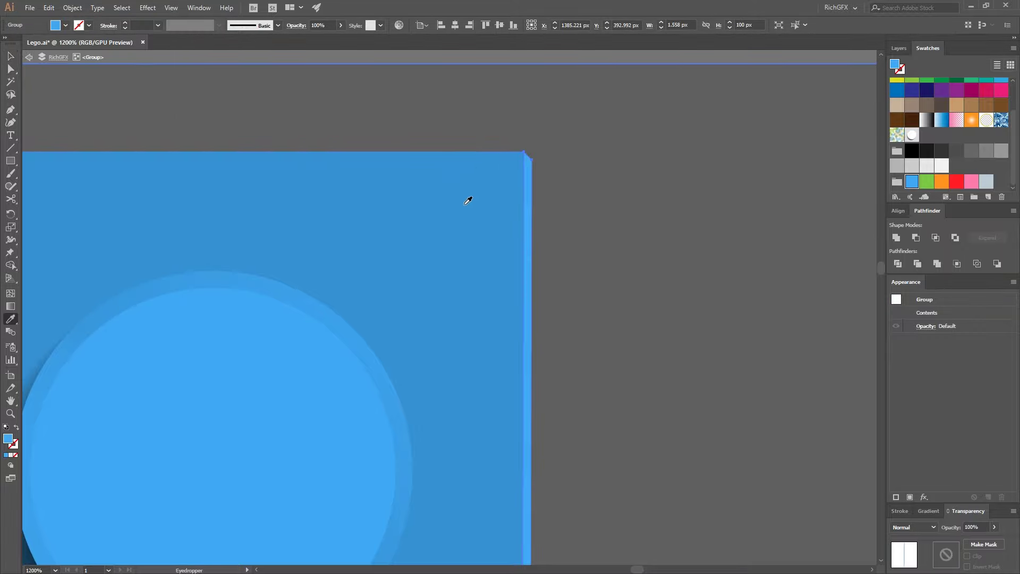
pyautogui.click(921, 527)
pyautogui.click(924, 354)
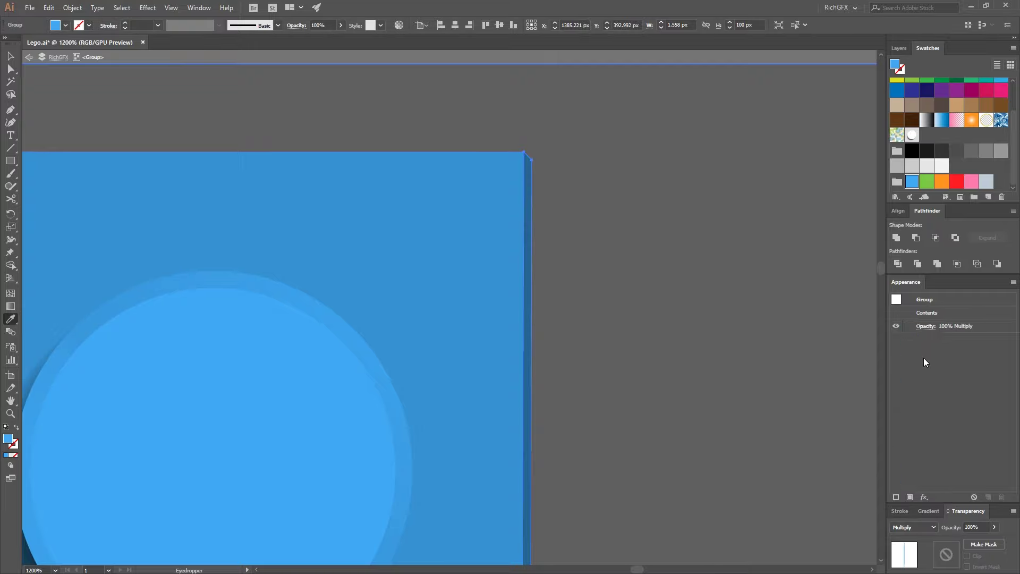
pyautogui.scroll(-5, 733, 212)
pyautogui.hscroll(-2, 743, 305)
# Tint the bottom edge strip with a blue Multiply copy pasted in place.
pyautogui.press('v')
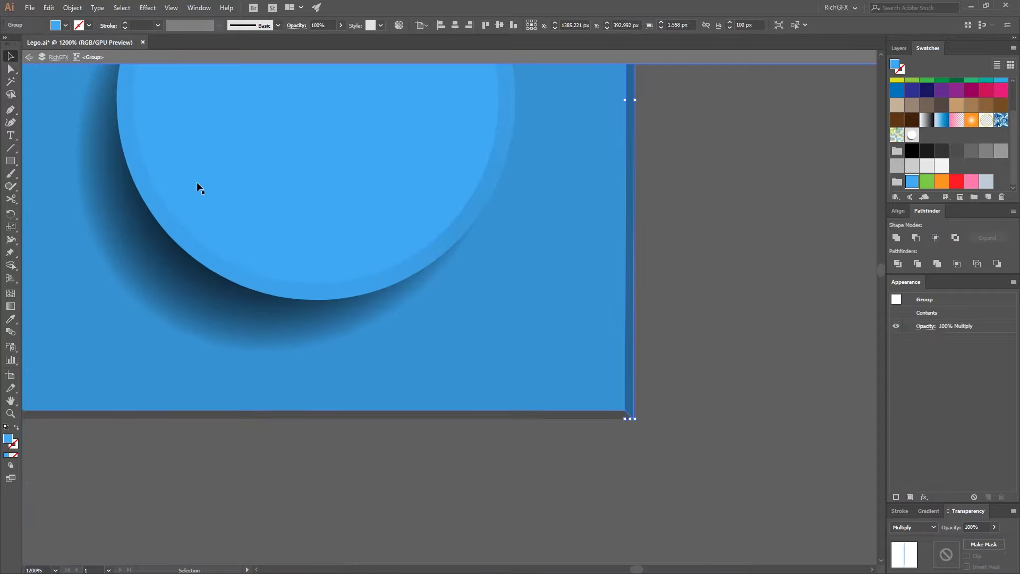
pyautogui.click(448, 416)
pyautogui.click(49, 7)
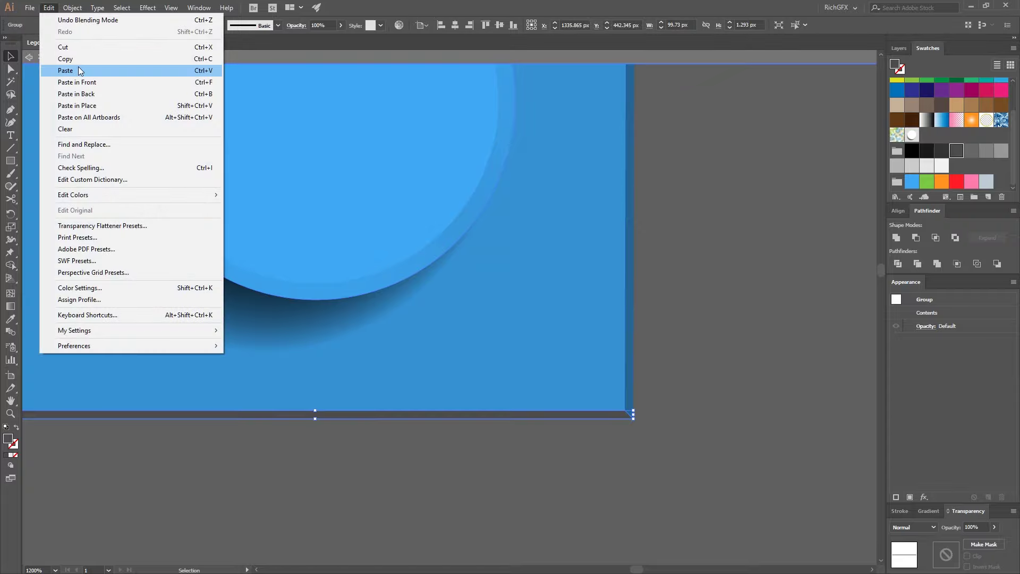
pyautogui.click(82, 59)
pyautogui.click(49, 7)
pyautogui.click(96, 109)
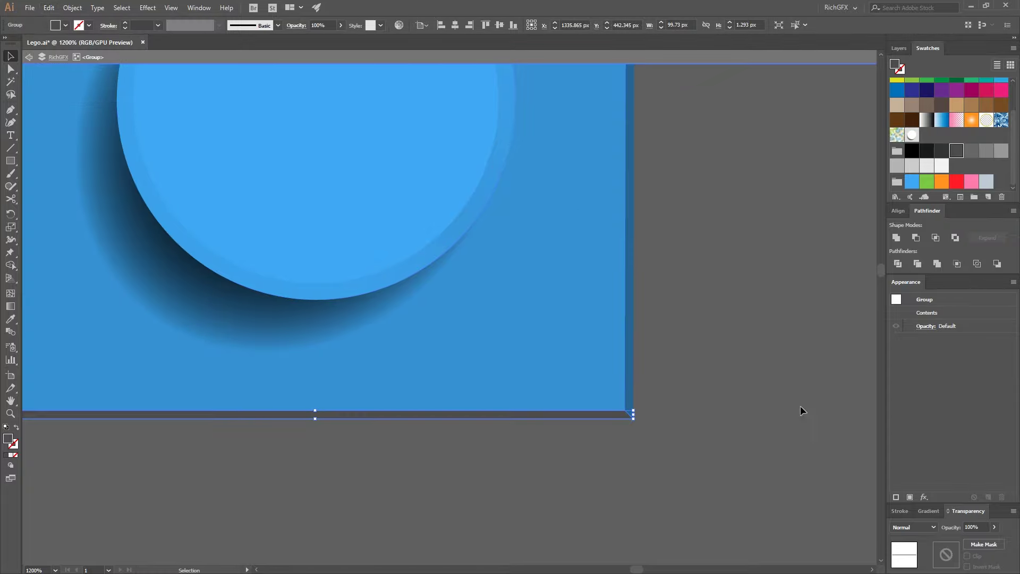
pyautogui.click(913, 527)
pyautogui.click(911, 353)
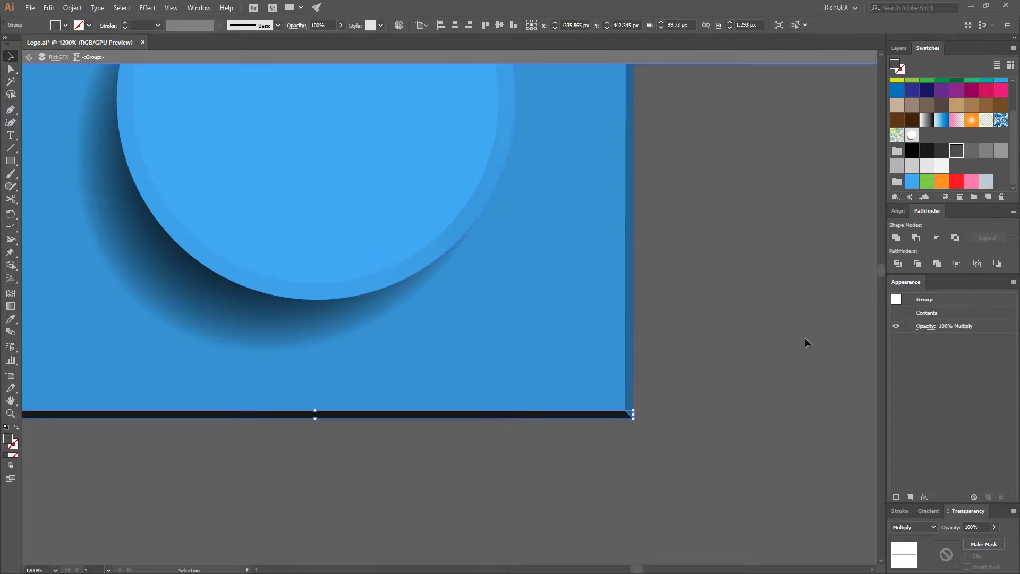
pyautogui.press('i')
pyautogui.click(603, 326)
pyautogui.click(913, 527)
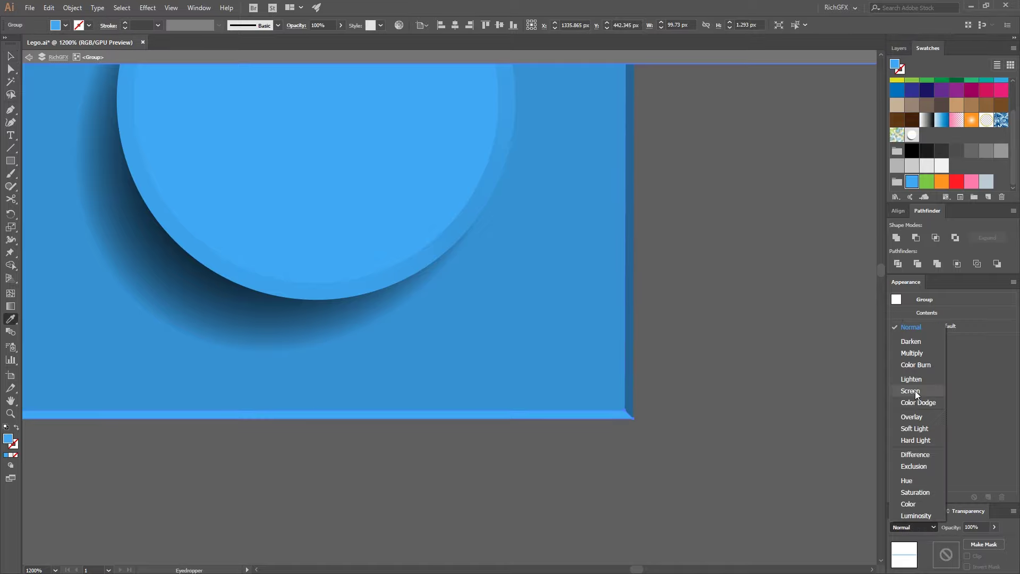
pyautogui.click(911, 352)
pyautogui.press('v')
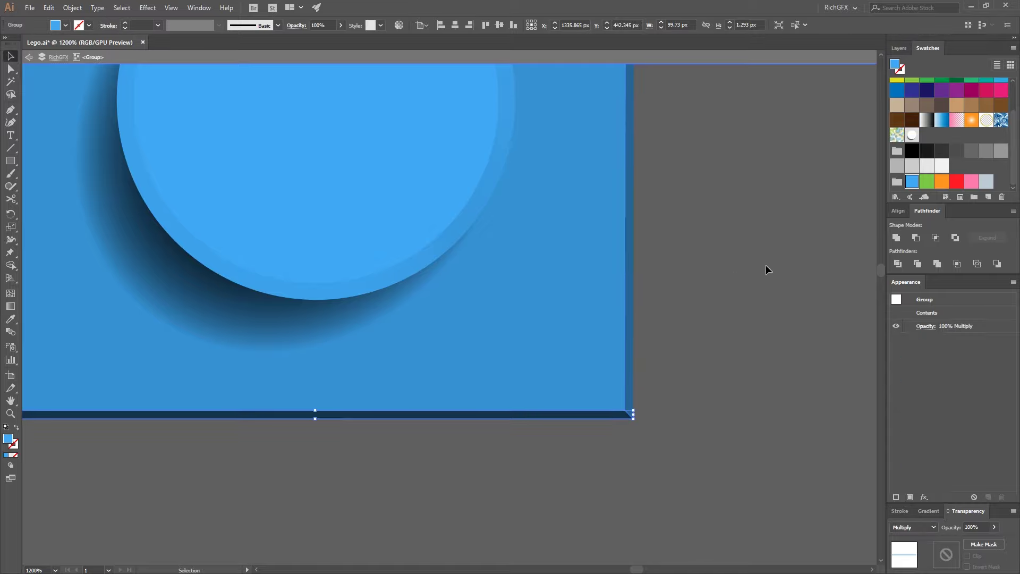
pyautogui.click(766, 265)
pyautogui.hotkey('ctrl', '-')
pyautogui.hotkey('ctrl', '-')
pyautogui.hotkey('ctrl', '-')
pyautogui.scroll(-2, 769, 233)
# Duplicate the blue tile to its right.
pyautogui.moveTo(757, 233); pyautogui.dragTo(595, 269)
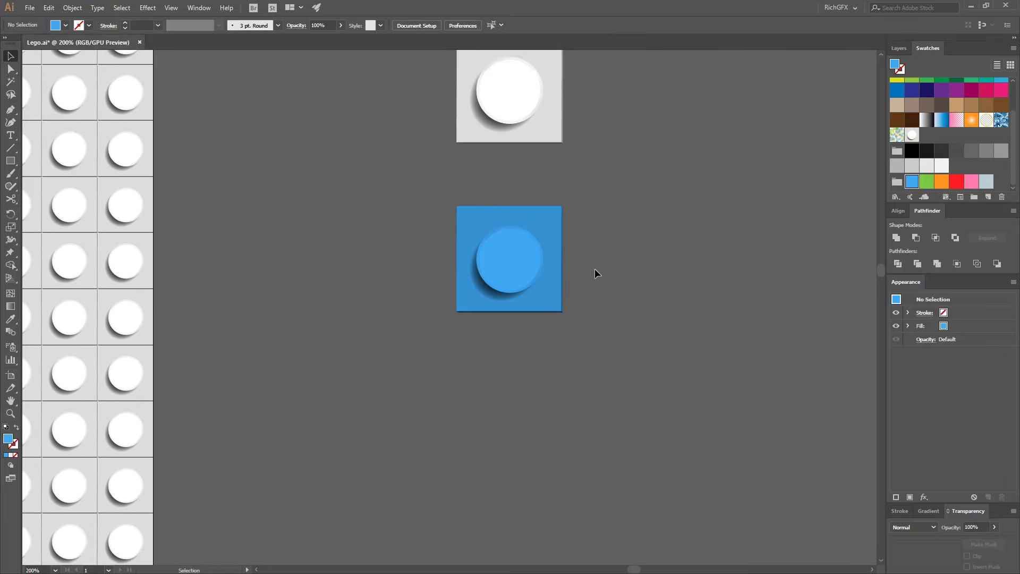
pyautogui.scroll(1, 625, 257)
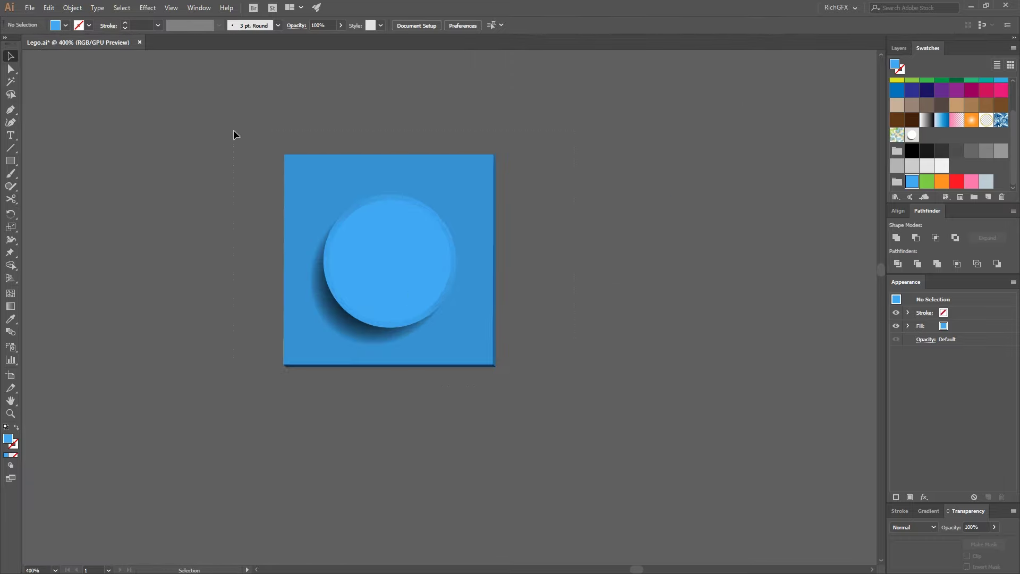
pyautogui.click(312, 182)
pyautogui.moveTo(312, 182); pyautogui.dragTo(553, 178)
pyautogui.moveTo(774, 253); pyautogui.dragTo(664, 246)
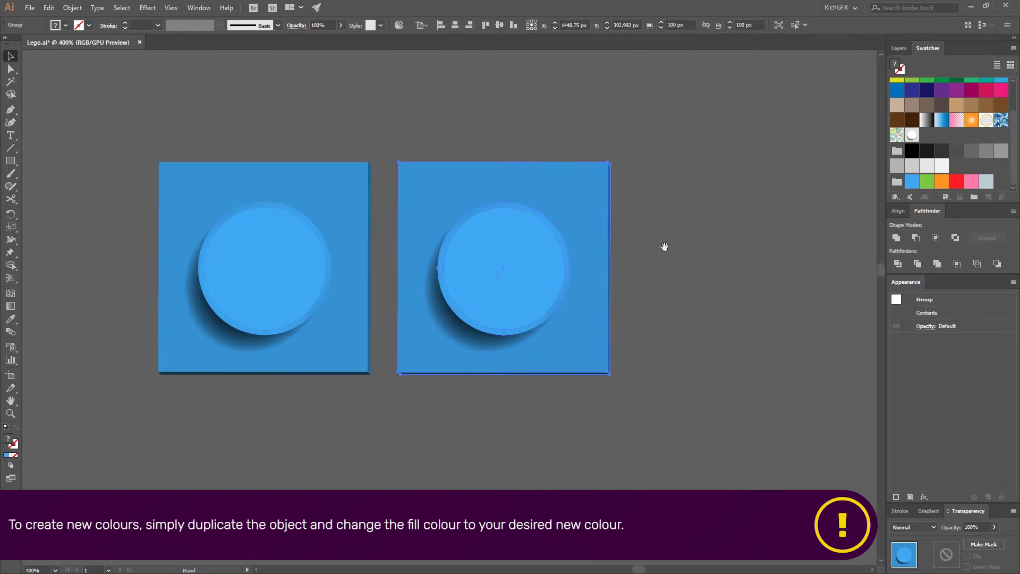
# Recolour the copy's square, stud and both edge strips green.
pyautogui.doubleClick(556, 204)
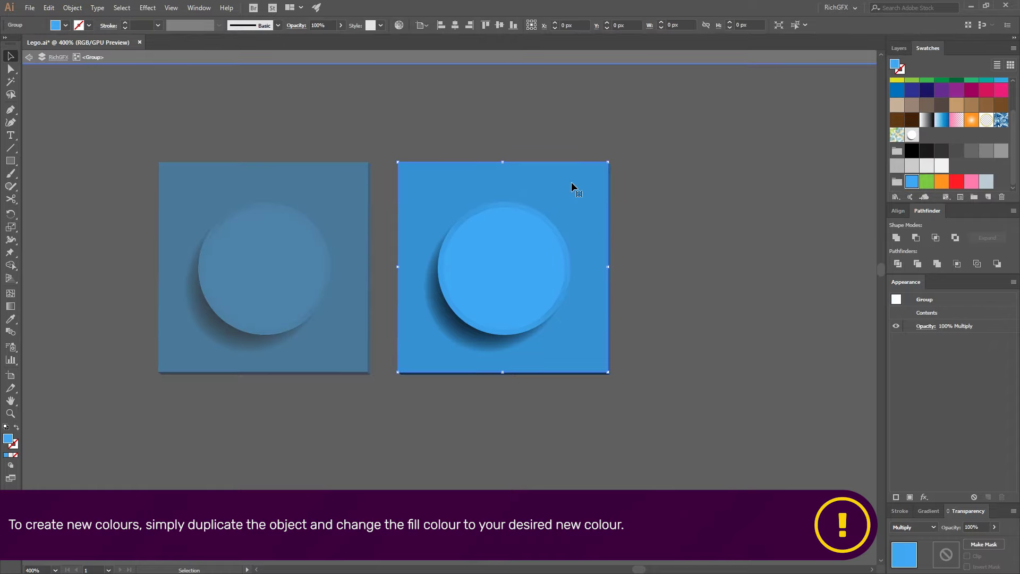
pyautogui.click(927, 183)
pyautogui.click(641, 234)
pyautogui.click(541, 242)
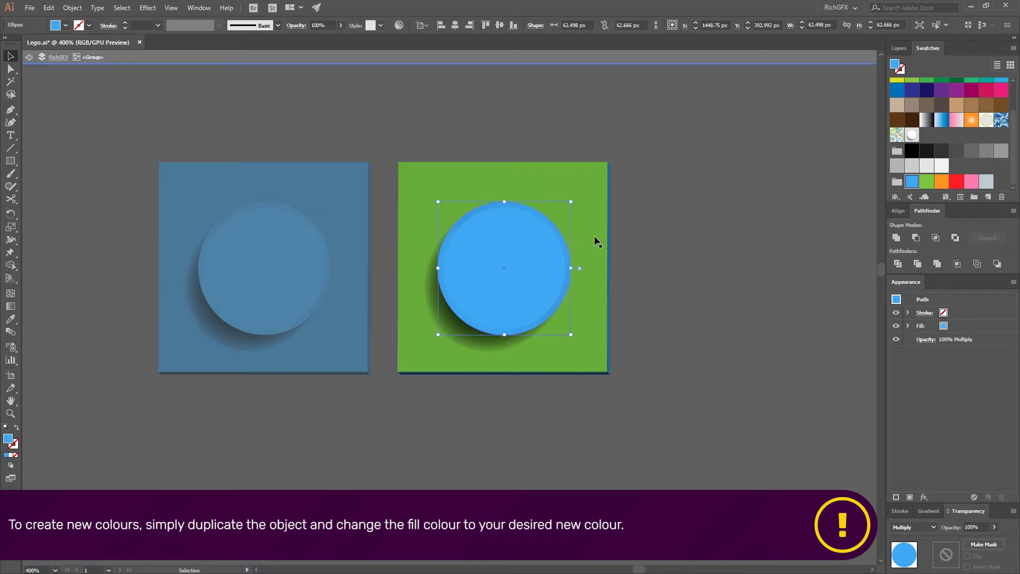
pyautogui.click(930, 183)
pyautogui.click(622, 329)
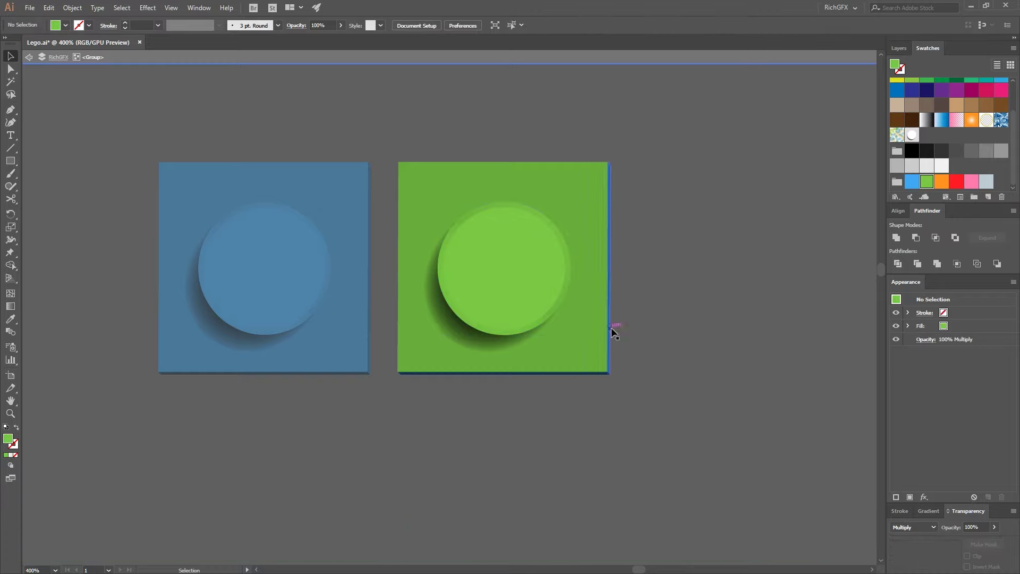
pyautogui.click(612, 332)
pyautogui.click(927, 182)
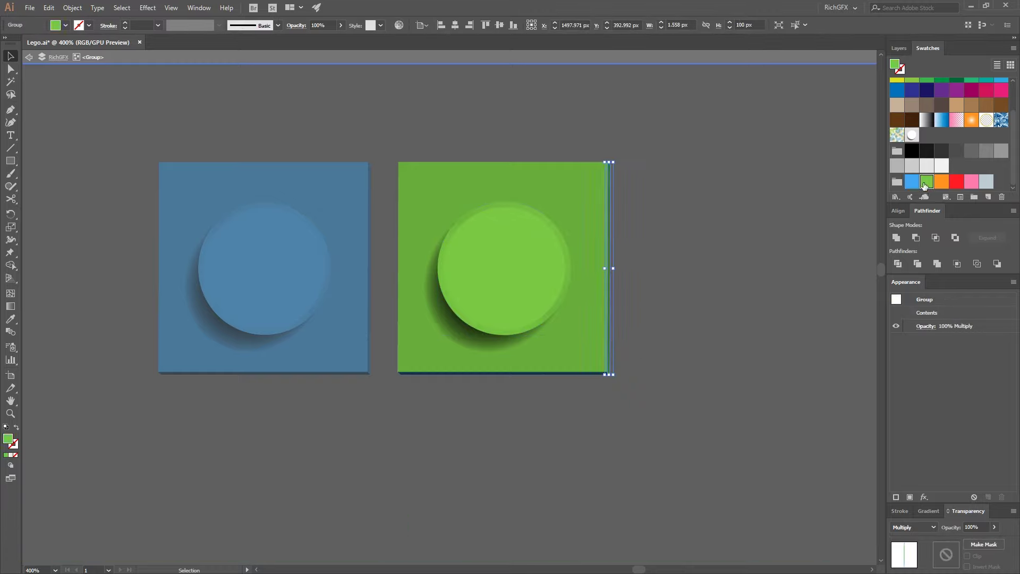
pyautogui.click(593, 374)
pyautogui.click(927, 182)
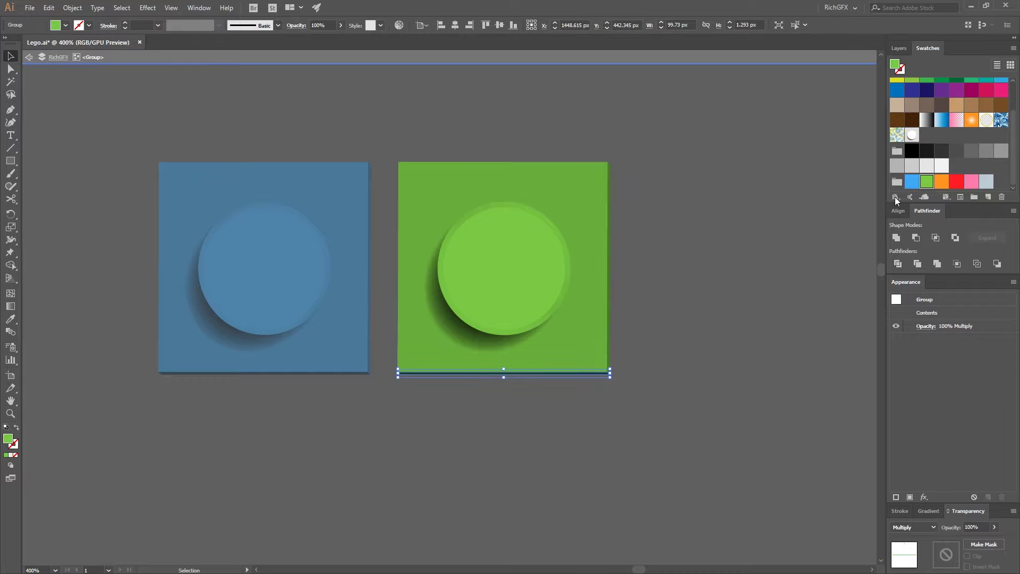
pyautogui.click(728, 377)
pyautogui.doubleClick(728, 377)
# Copy the green tile to its right and recolour its square and stud red.
pyautogui.moveTo(487, 251); pyautogui.dragTo(722, 248)
pyautogui.moveTo(779, 234); pyautogui.dragTo(597, 228)
pyautogui.doubleClick(603, 202)
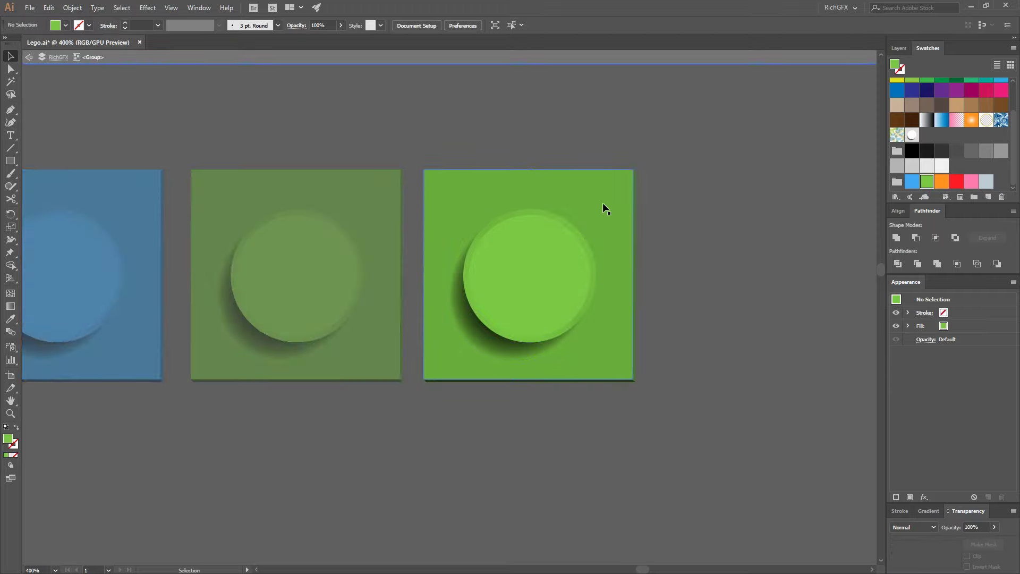
pyautogui.click(546, 263)
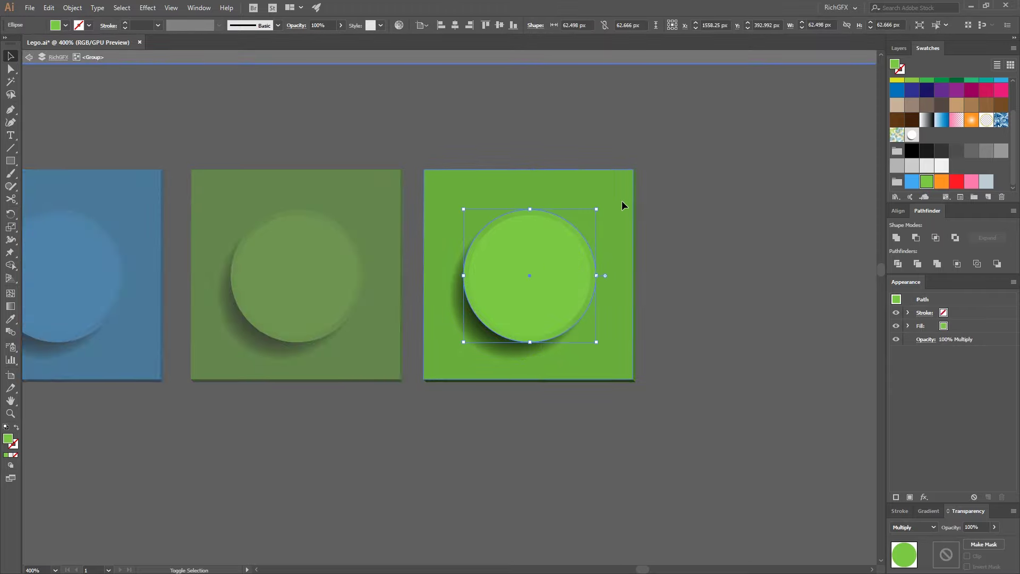
pyautogui.keyDown('shift'); pyautogui.click(636, 223); pyautogui.keyUp('shift')
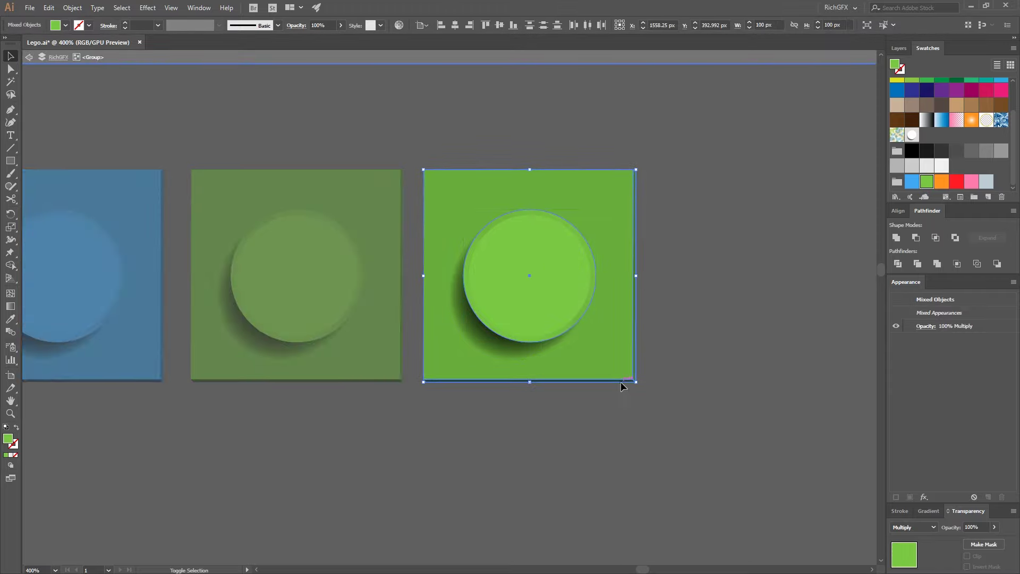
pyautogui.click(959, 186)
pyautogui.doubleClick(744, 324)
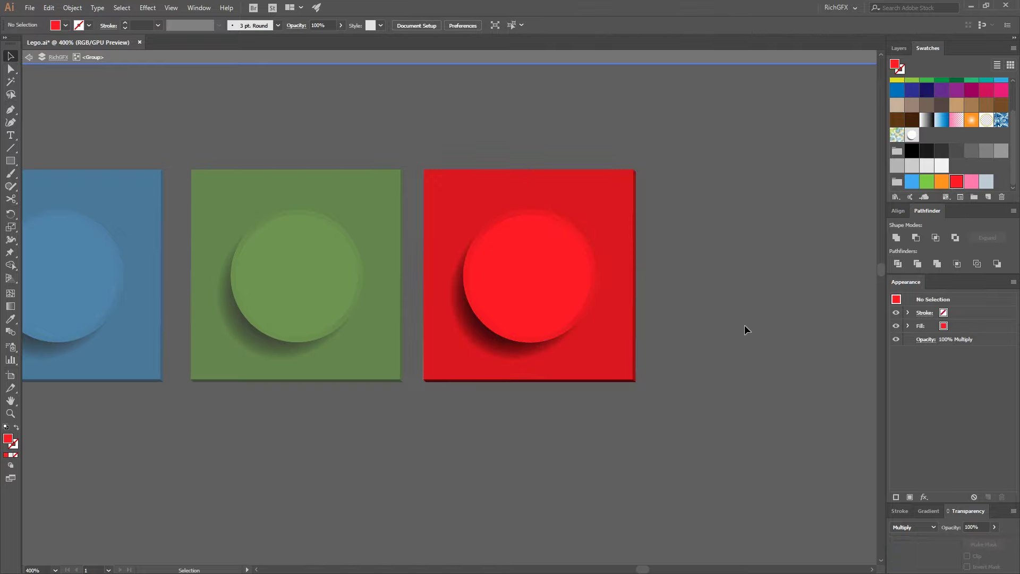
# Copy the red tile to its right and recolour its square and stud pink.
pyautogui.moveTo(537, 259); pyautogui.dragTo(770, 259)
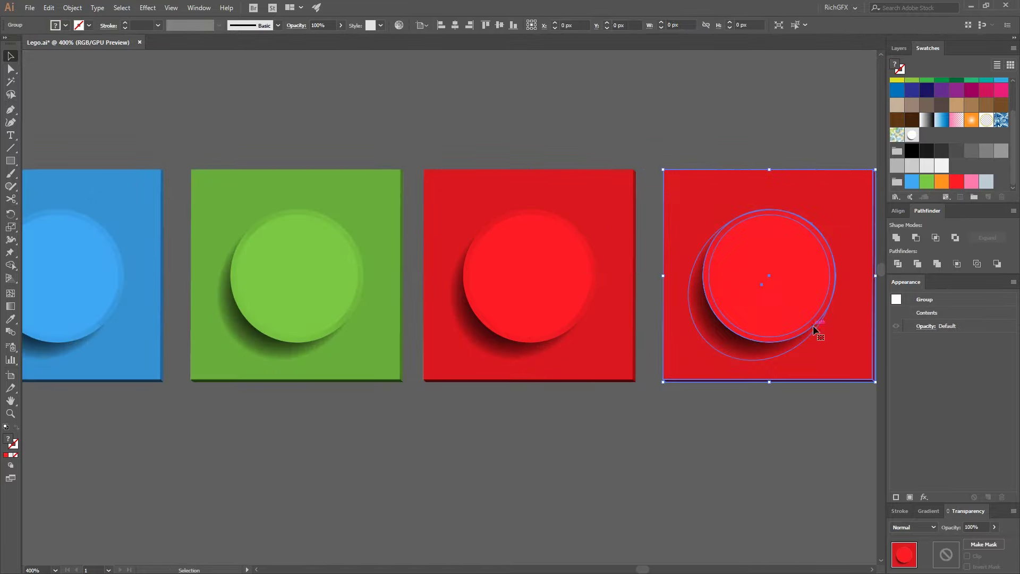
pyautogui.moveTo(803, 324); pyautogui.dragTo(526, 306)
pyautogui.doubleClick(515, 245)
pyautogui.click(514, 245)
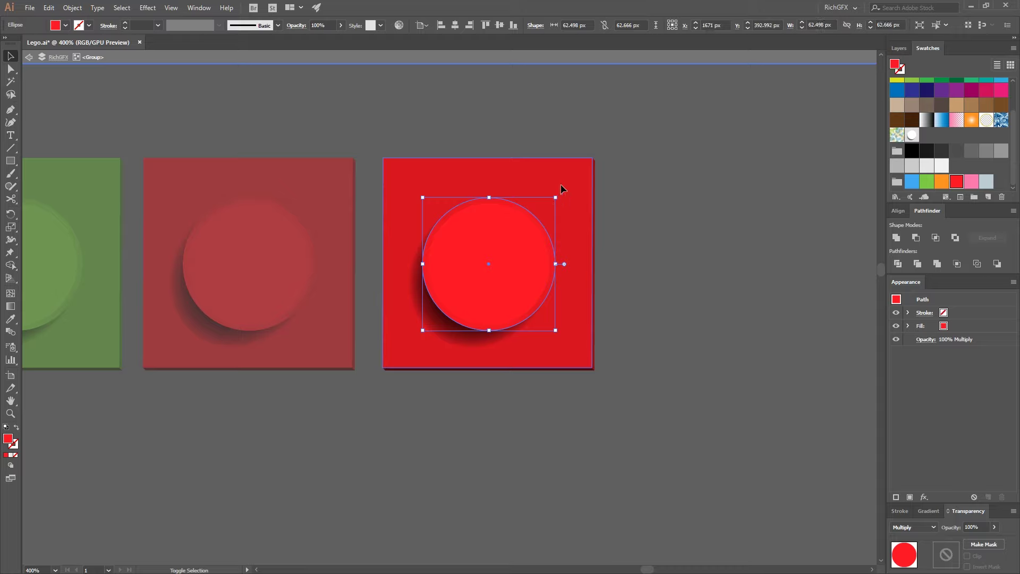
pyautogui.keyDown('shift'); pyautogui.click(593, 192); pyautogui.keyUp('shift')
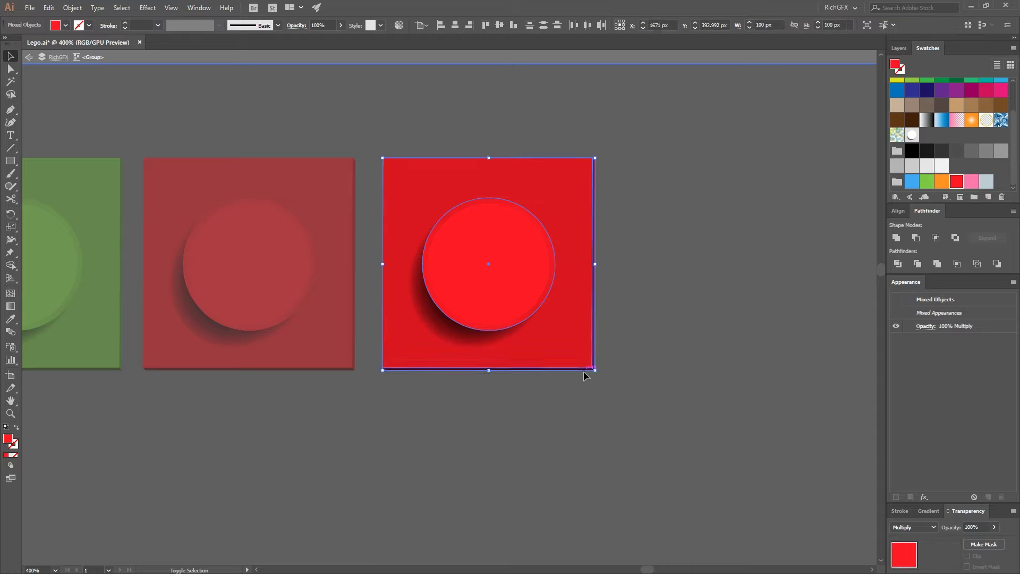
pyautogui.click(971, 181)
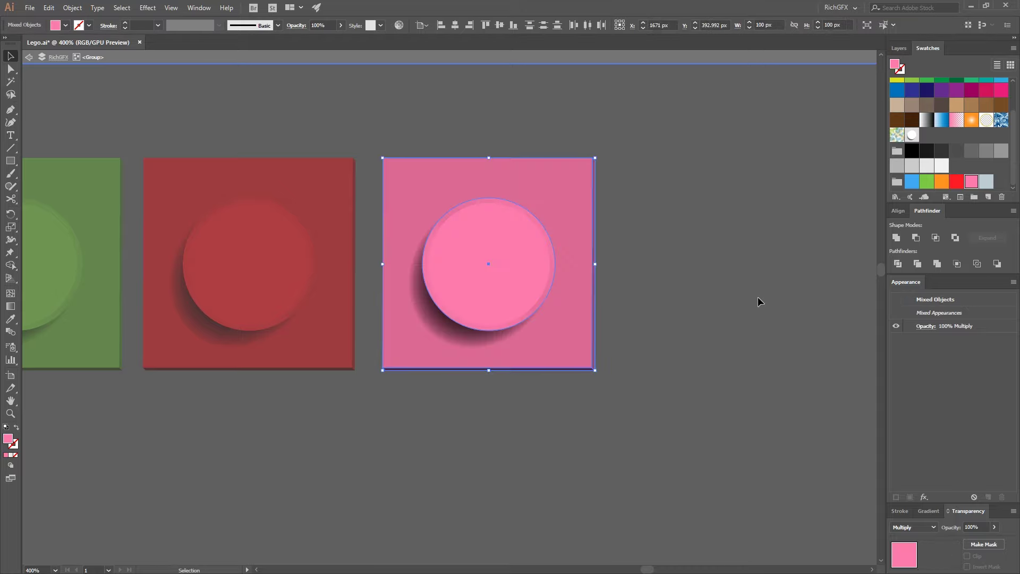
pyautogui.click(687, 307)
pyautogui.doubleClick(687, 307)
pyautogui.scroll(-4, 687, 307)
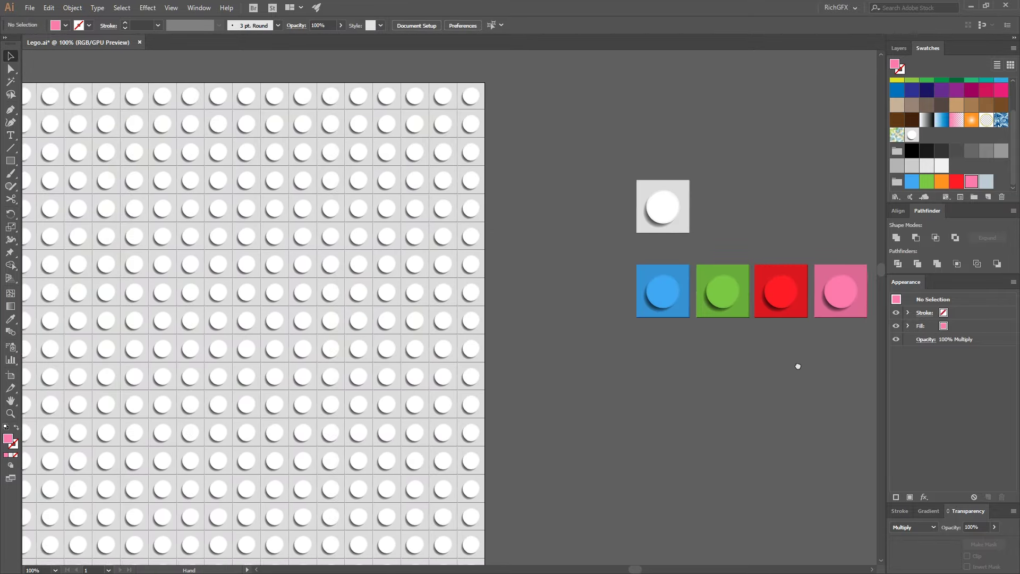
# Bring the colour tiles into view and butt the green tile against the blue tile.
pyautogui.moveTo(592, 364); pyautogui.dragTo(727, 365)
pyautogui.moveTo(830, 343); pyautogui.dragTo(649, 277)
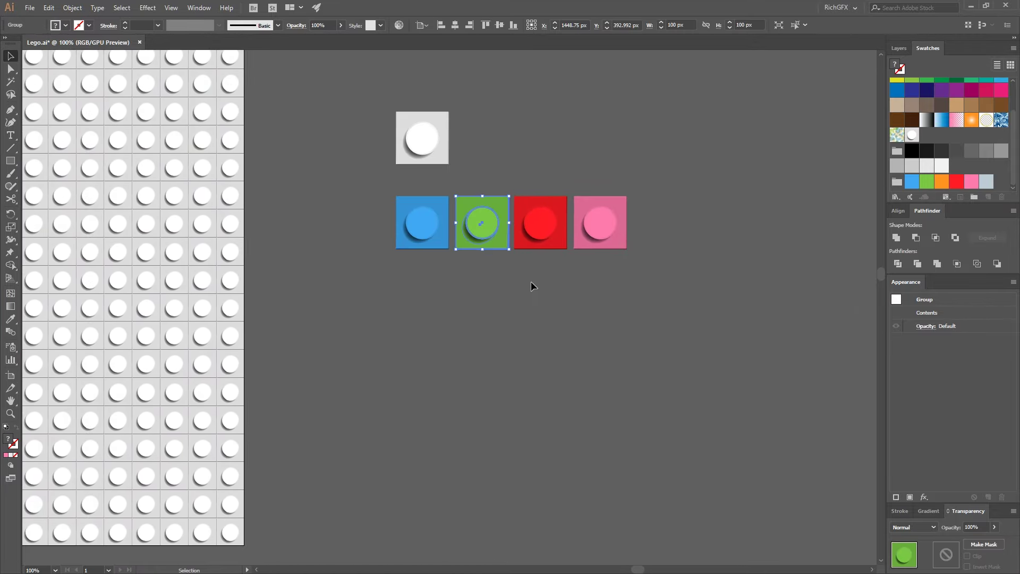
pyautogui.moveTo(425, 137); pyautogui.dragTo(543, 85)
pyautogui.scroll(2, 420, 221)
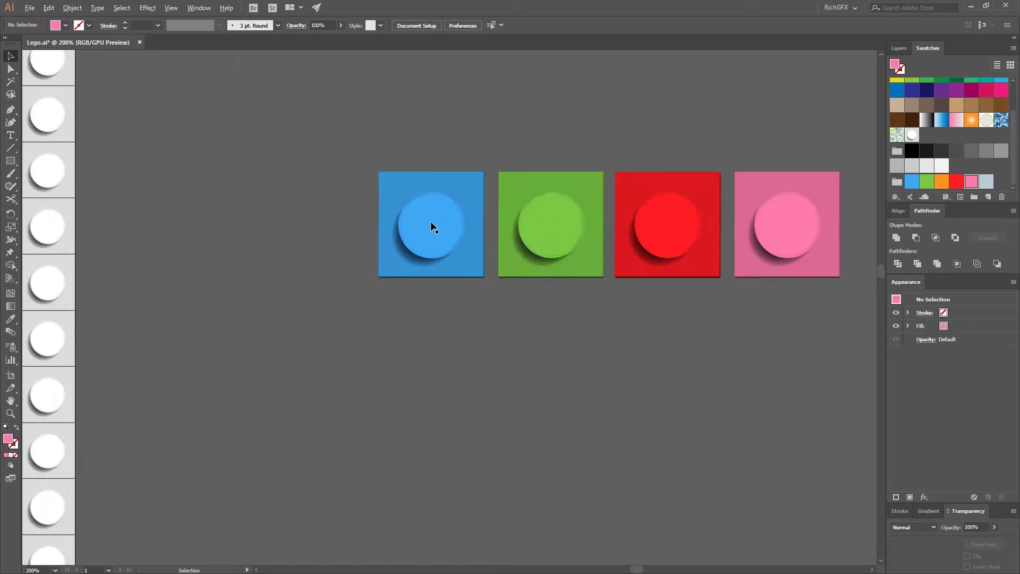
pyautogui.moveTo(571, 206)
pyautogui.mouseDown()
pyautogui.moveTo(556, 206)
pyautogui.moveTo(608, 192)
pyautogui.mouseUp()
# Deselect all and butt the red tile against the green tile.
pyautogui.scroll(4, 482, 182)
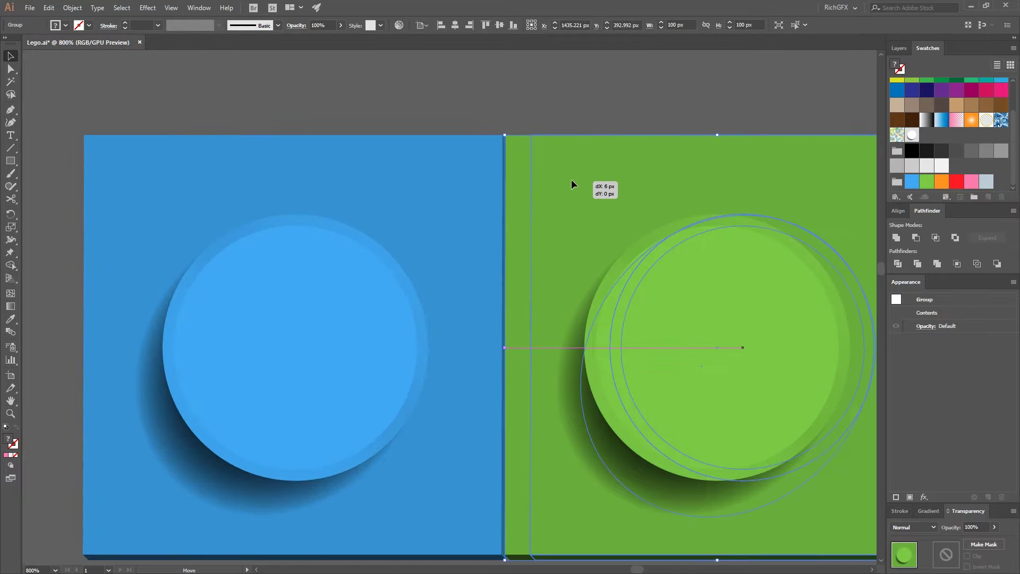
pyautogui.scroll(-2, 607, 192)
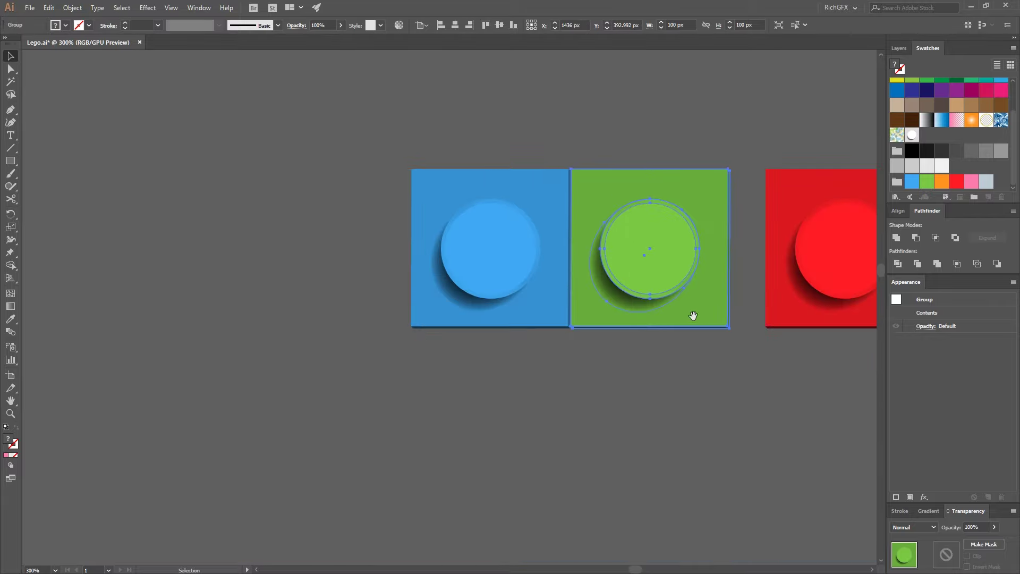
pyautogui.hscroll(3, 685, 314)
pyautogui.scroll(1, 547, 257)
pyautogui.hotkey('ctrl', 'shift', 'a')
pyautogui.scroll(1, 664, 259)
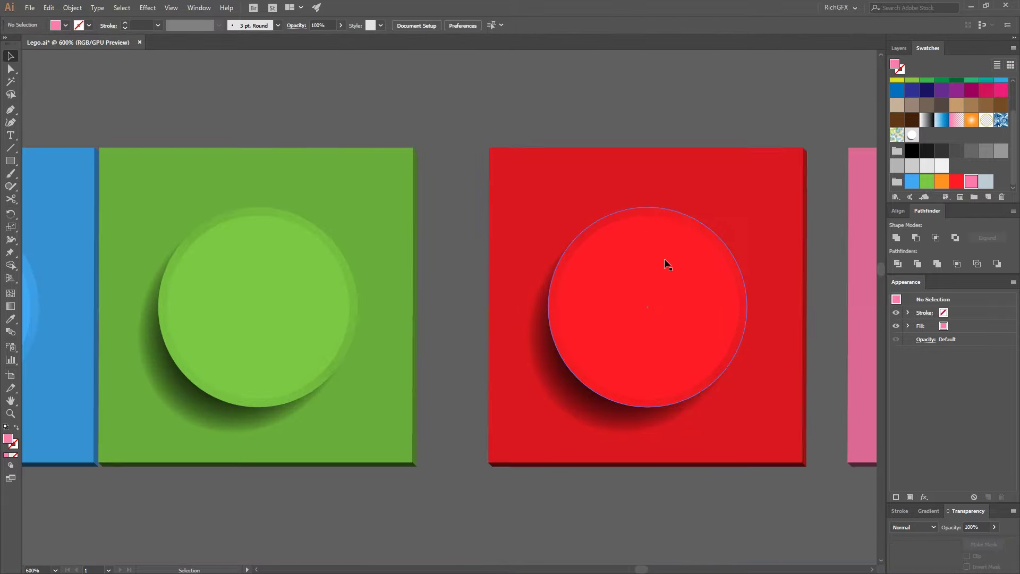
pyautogui.moveTo(664, 259); pyautogui.dragTo(592, 259)
# Place the pink tile below the blue tile, with a blue tile copy beneath it.
pyautogui.scroll(-2, 651, 409)
pyautogui.scroll(-1, 651, 409)
pyautogui.scroll(-5, 651, 266)
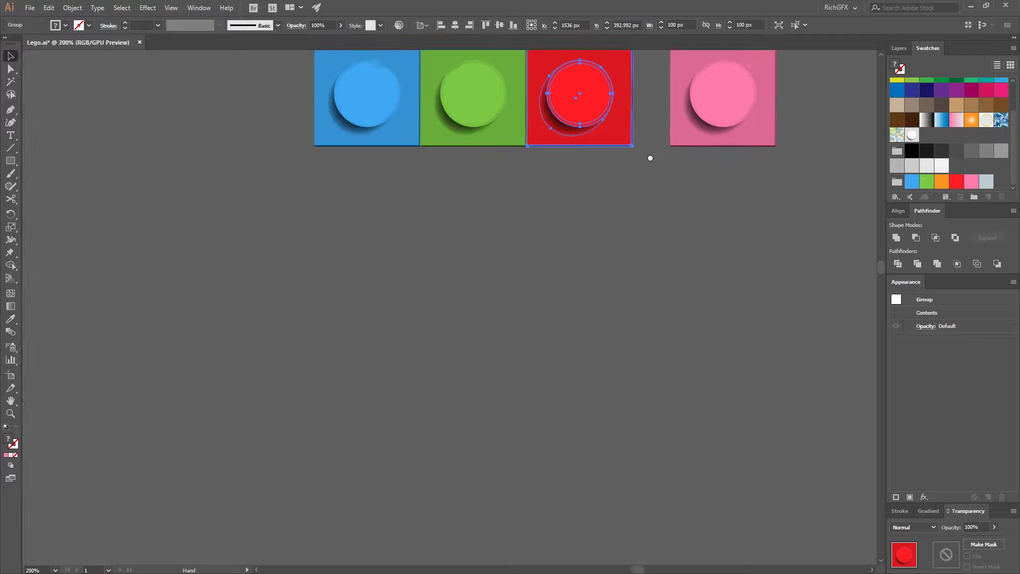
pyautogui.click(652, 155)
pyautogui.moveTo(729, 95); pyautogui.dragTo(375, 202)
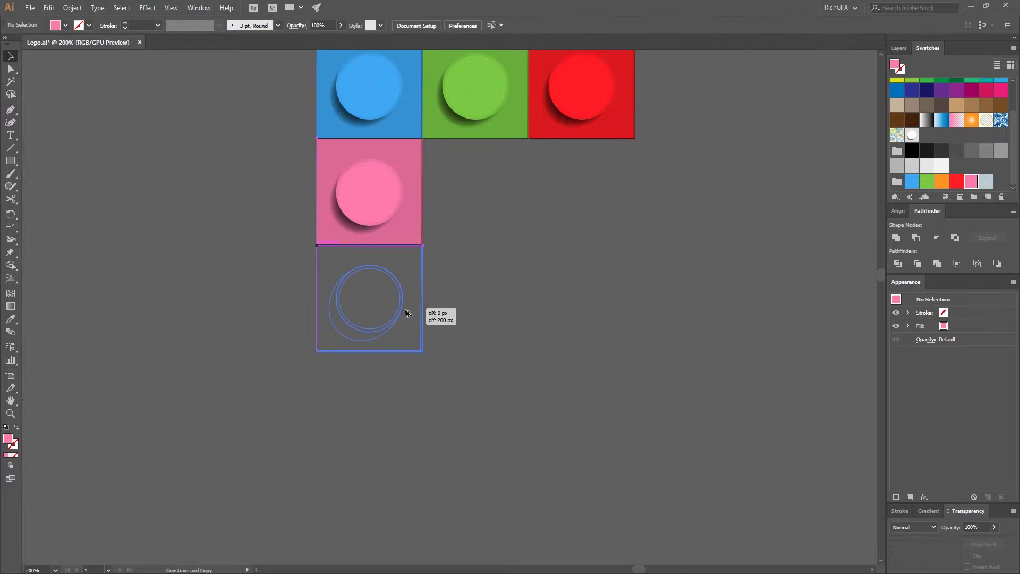
pyautogui.moveTo(412, 148); pyautogui.dragTo(412, 314)
pyautogui.click(492, 308)
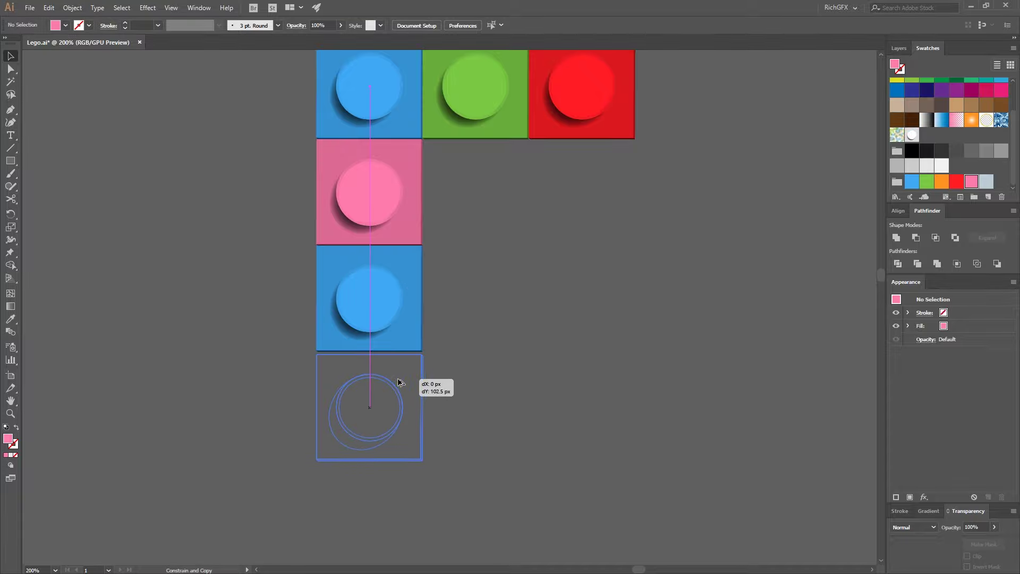
# Stack two more blue tile copies downward to extend the left leg of the A.
pyautogui.moveTo(393, 273); pyautogui.dragTo(397, 379)
pyautogui.moveTo(563, 412); pyautogui.dragTo(590, 258)
pyautogui.moveTo(436, 226); pyautogui.dragTo(440, 334)
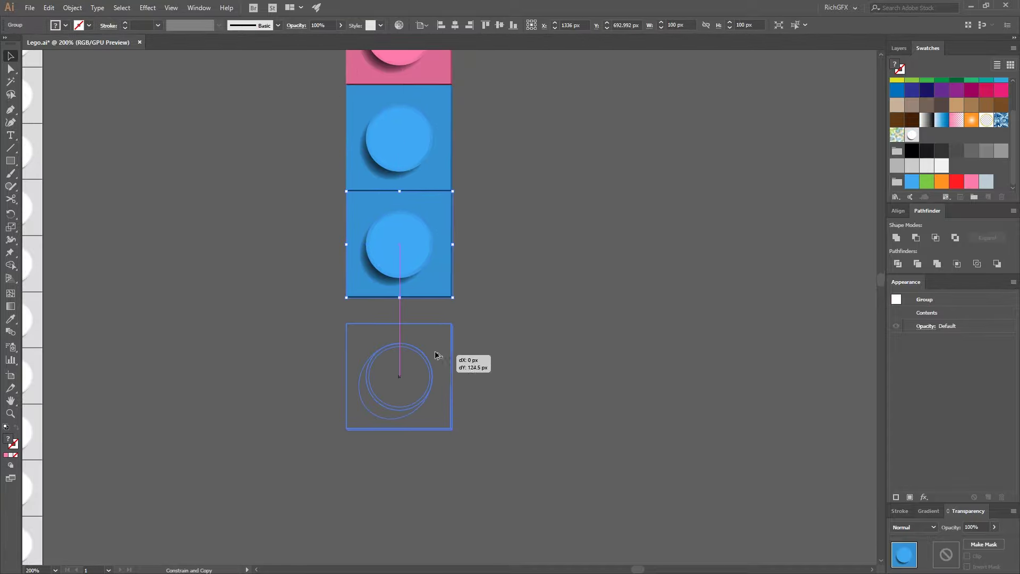
pyautogui.scroll(-3, 440, 334)
pyautogui.click(564, 277)
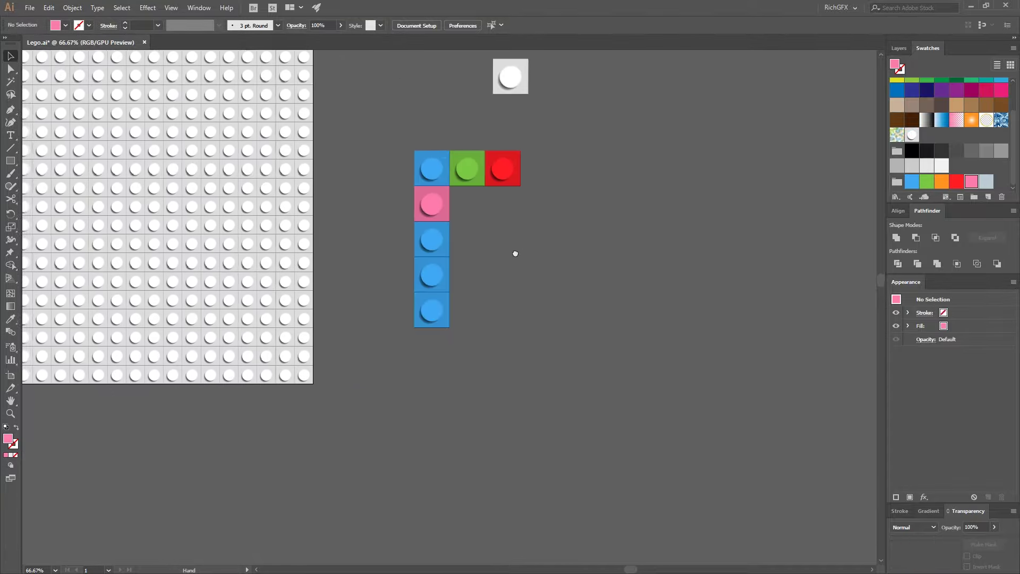
pyautogui.scroll(3, 423, 312)
pyautogui.moveTo(451, 288); pyautogui.dragTo(461, 394)
pyautogui.scroll(-3, 668, 221)
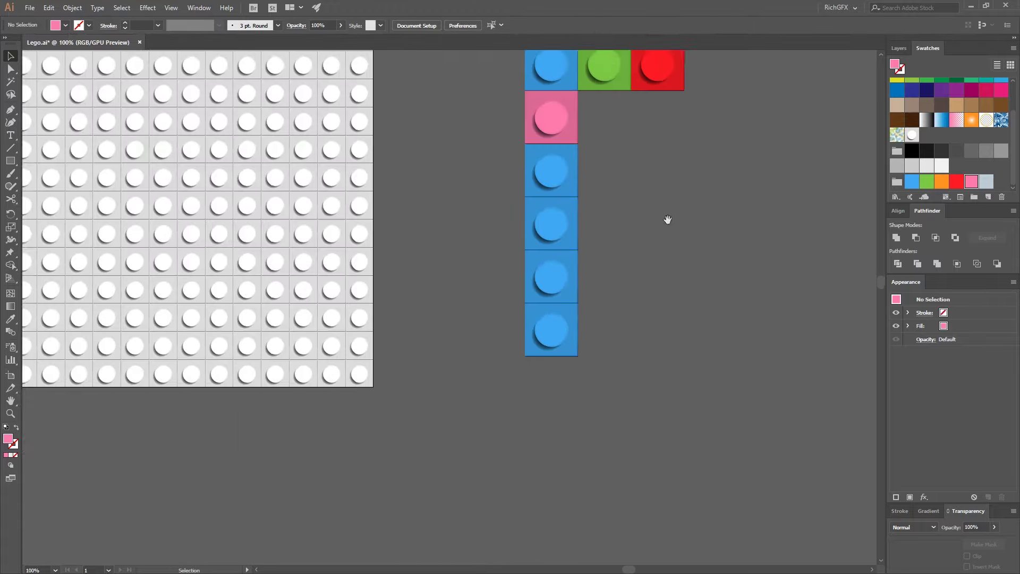
# Copy two pink tiles to the upper right side, flush against the red tile.
pyautogui.moveTo(329, 239); pyautogui.dragTo(490, 242)
pyautogui.scroll(4, 490, 245)
pyautogui.scroll(4, 490, 245)
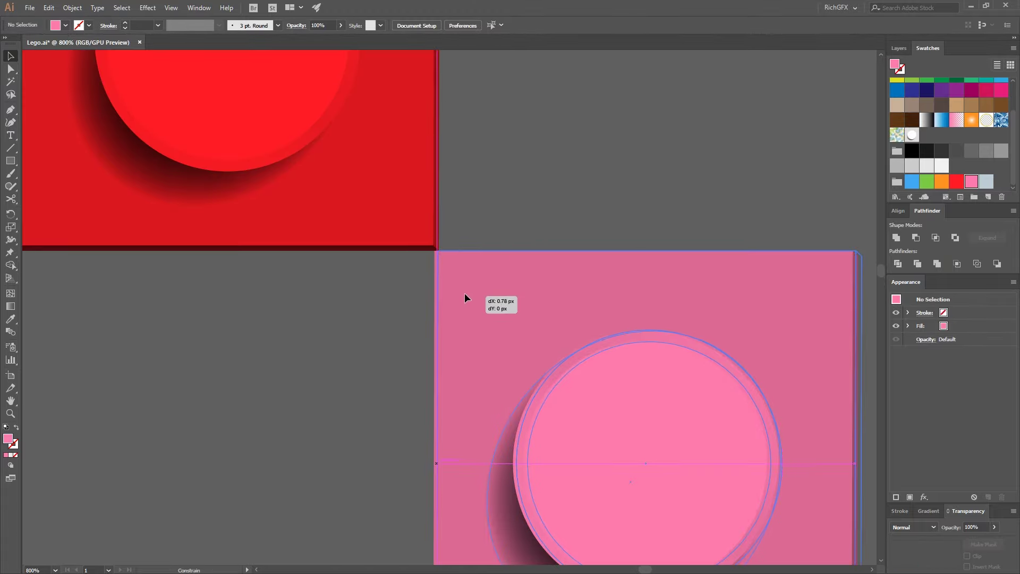
pyautogui.scroll(4, 464, 294)
pyautogui.moveTo(465, 293); pyautogui.dragTo(735, 361)
pyautogui.scroll(-3, 453, 431)
pyautogui.scroll(-4, 582, 230)
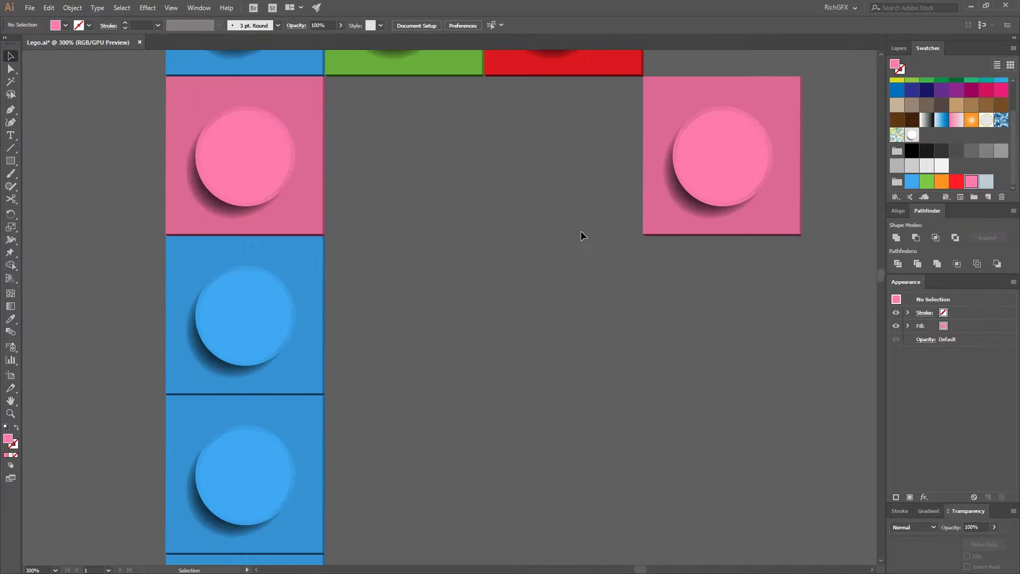
pyautogui.scroll(-2, 581, 231)
pyautogui.moveTo(683, 157); pyautogui.dragTo(683, 263)
# Copy the blue tile rightward twice with Ctrl+D to form the crossbar.
pyautogui.click(367, 318)
pyautogui.moveTo(372, 392); pyautogui.dragTo(478, 393)
pyautogui.hotkey('ctrl', 'd')
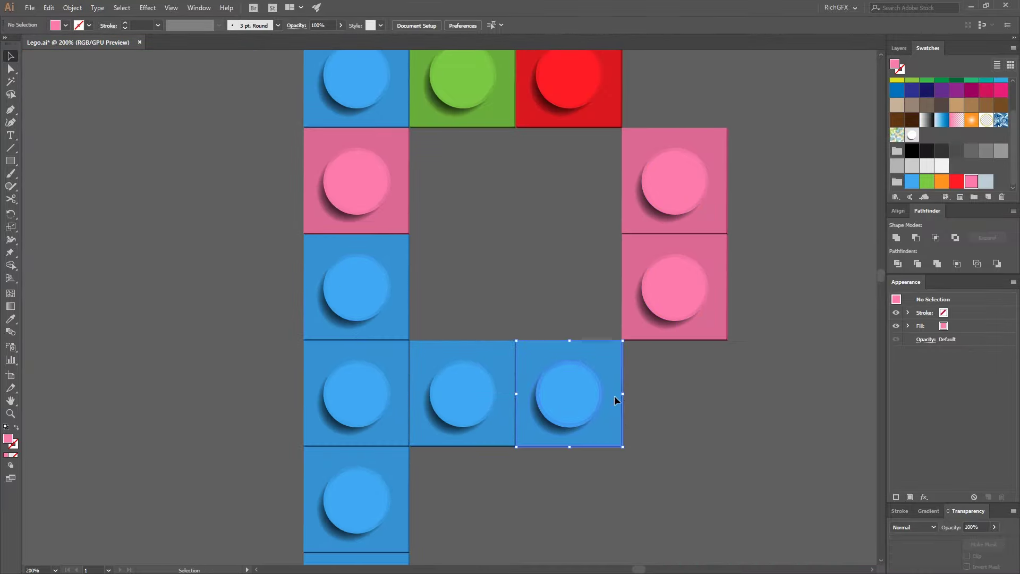
pyautogui.scroll(3, 649, 277)
# Shift the lower right pink tile left so it lines up with the column.
pyautogui.click(664, 419)
pyautogui.moveTo(664, 420); pyautogui.dragTo(655, 322)
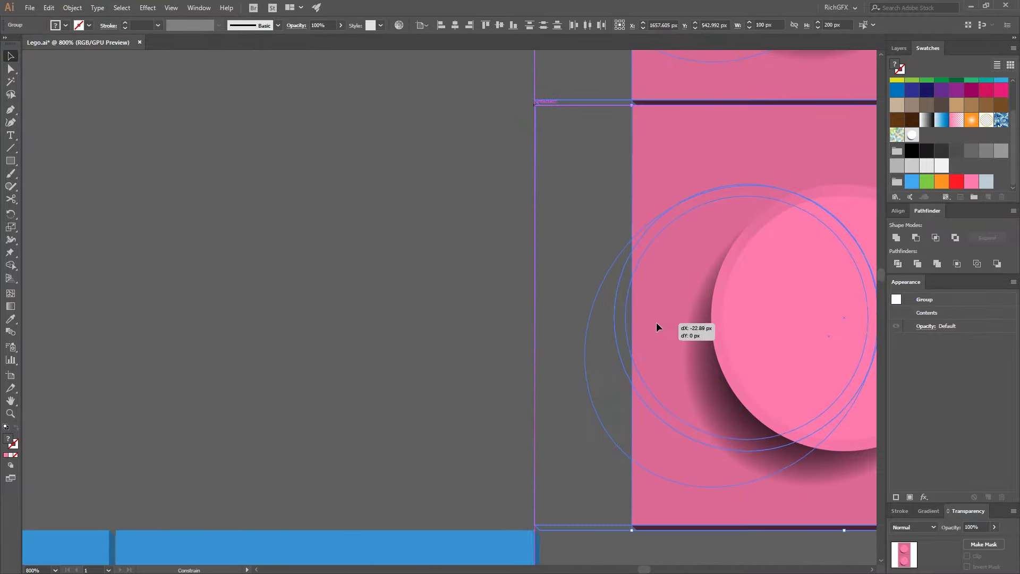
pyautogui.scroll(-4, 656, 322)
pyautogui.click(372, 312)
pyautogui.scroll(-3, 333, 336)
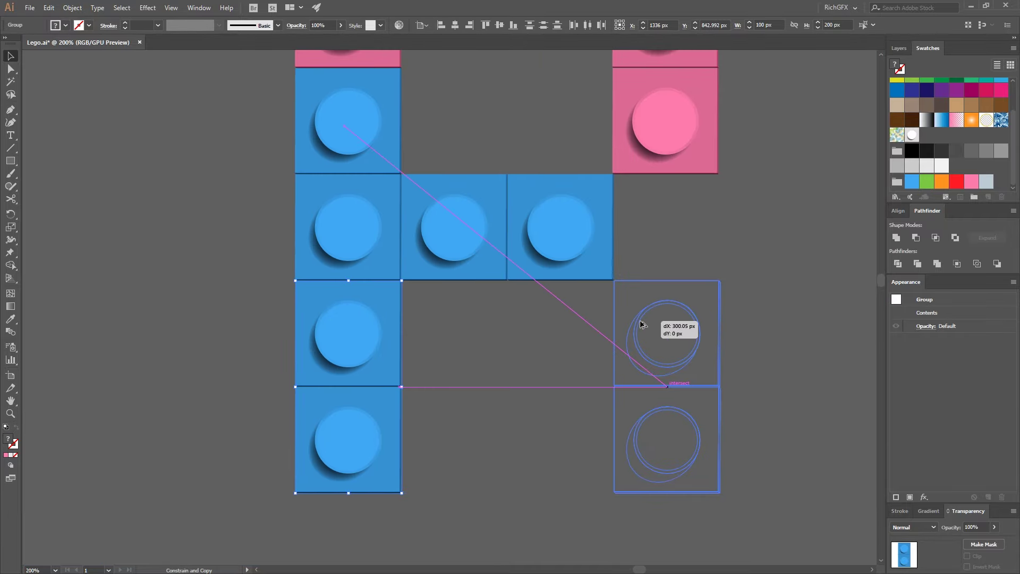
# Copy the two lower blue tiles under the right pink tiles and select the whole letter.
pyautogui.moveTo(333, 335); pyautogui.dragTo(651, 336)
pyautogui.scroll(-4, 754, 291)
pyautogui.moveTo(768, 301); pyautogui.dragTo(697, 398)
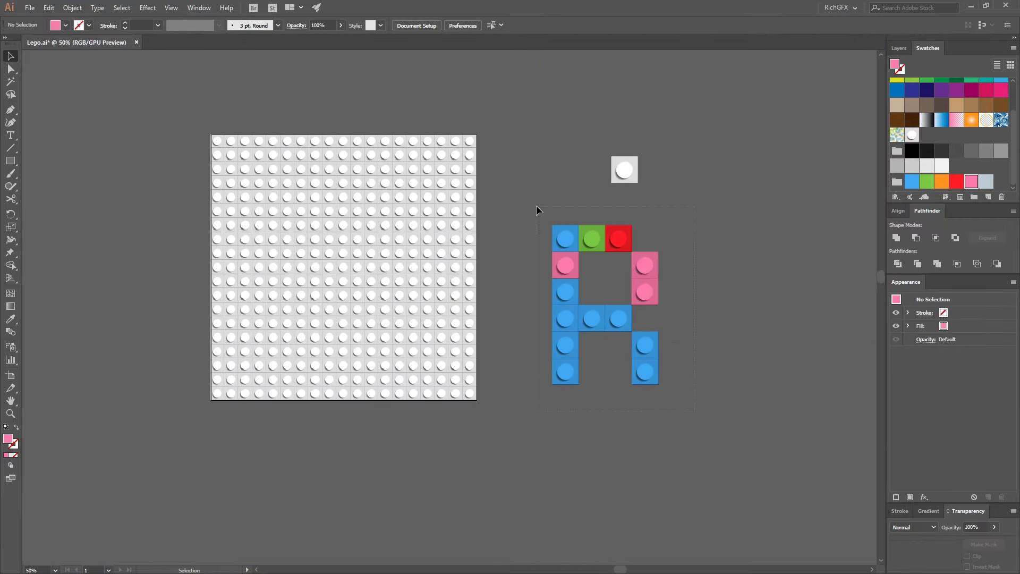
pyautogui.moveTo(536, 207); pyautogui.dragTo(538, 208)
# Group the letter tiles, move them onto the stud artboard and centre them horizontally and vertically.
pyautogui.click(72, 7)
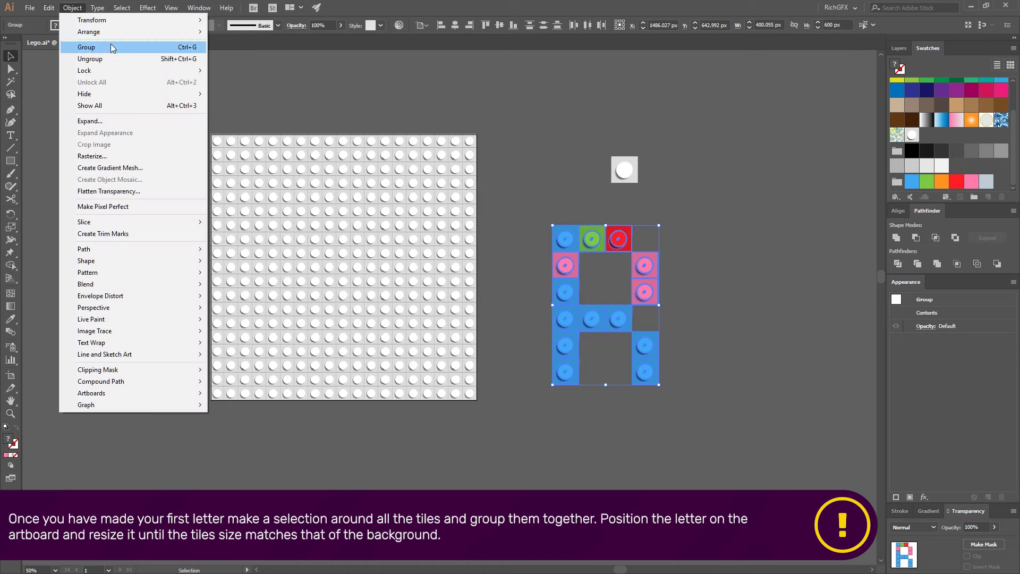
pyautogui.click(112, 47)
pyautogui.moveTo(605, 237); pyautogui.dragTo(343, 237)
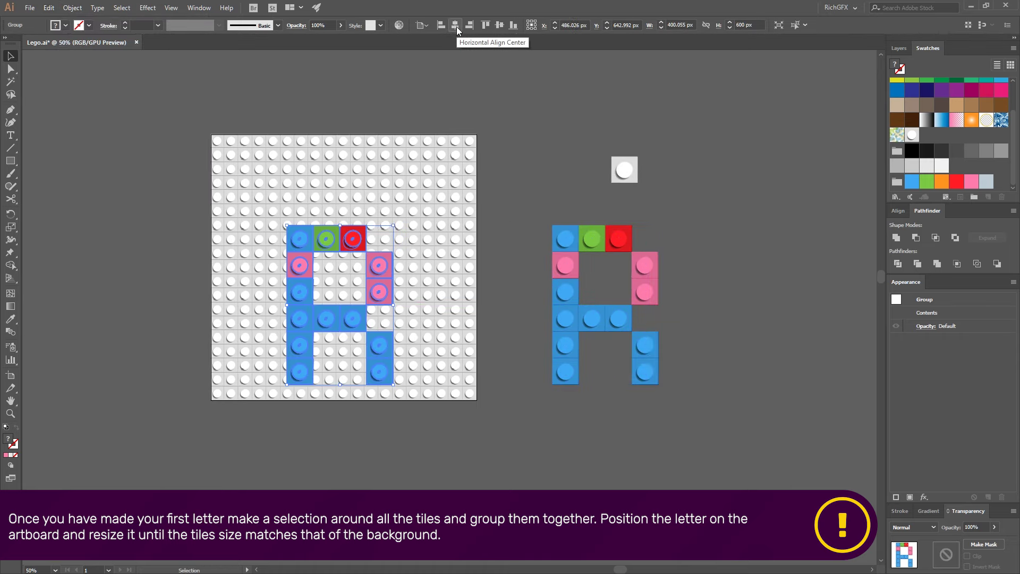
pyautogui.click(456, 25)
pyautogui.click(499, 25)
# Scale the grouped letter down so its tiles match the background studs.
pyautogui.hotkey('ctrl', '1')
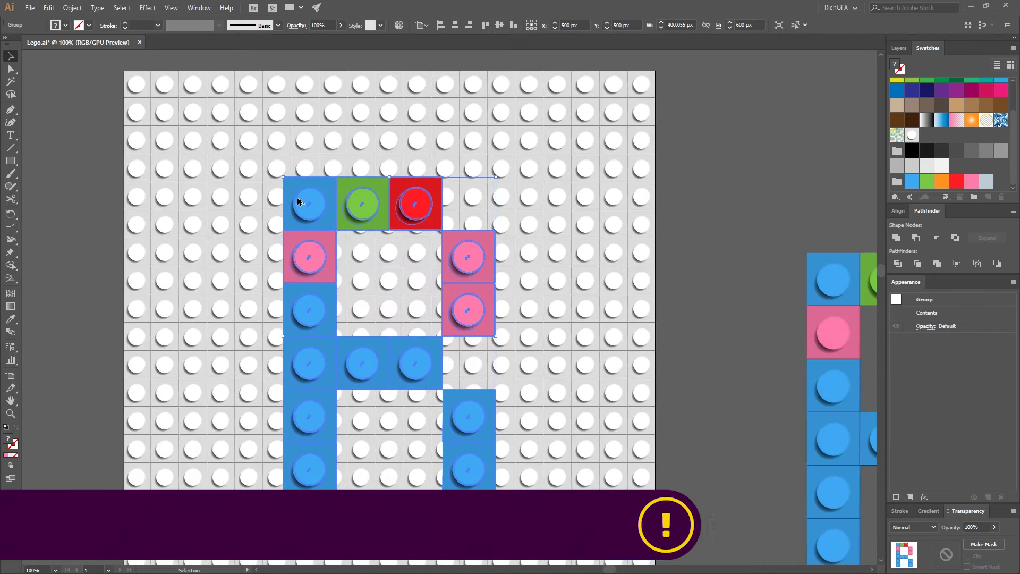
pyautogui.moveTo(287, 179); pyautogui.dragTo(319, 213)
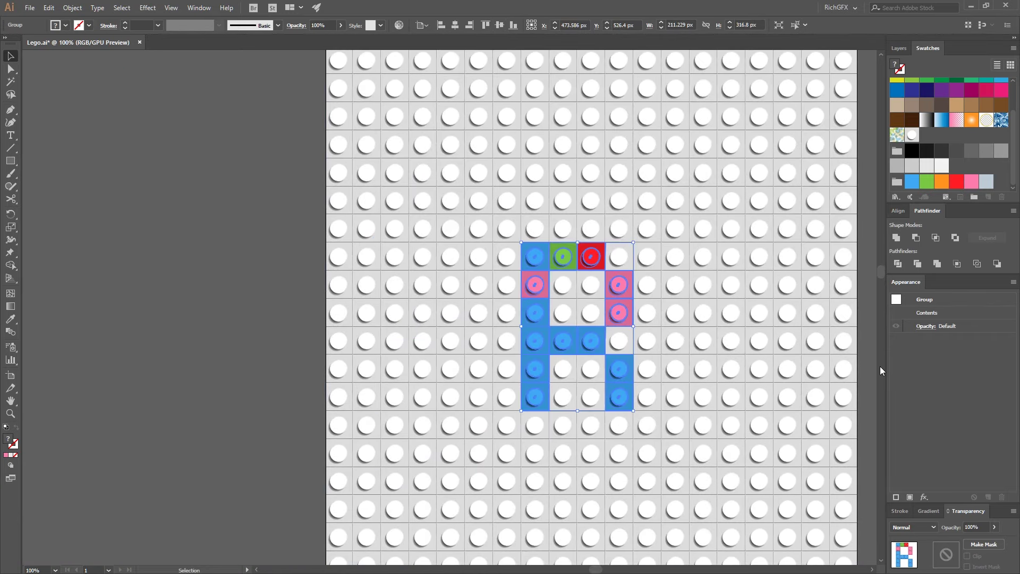
pyautogui.hotkey('ctrl', 'shift', 'a')
pyautogui.moveTo(874, 396); pyautogui.dragTo(763, 329)
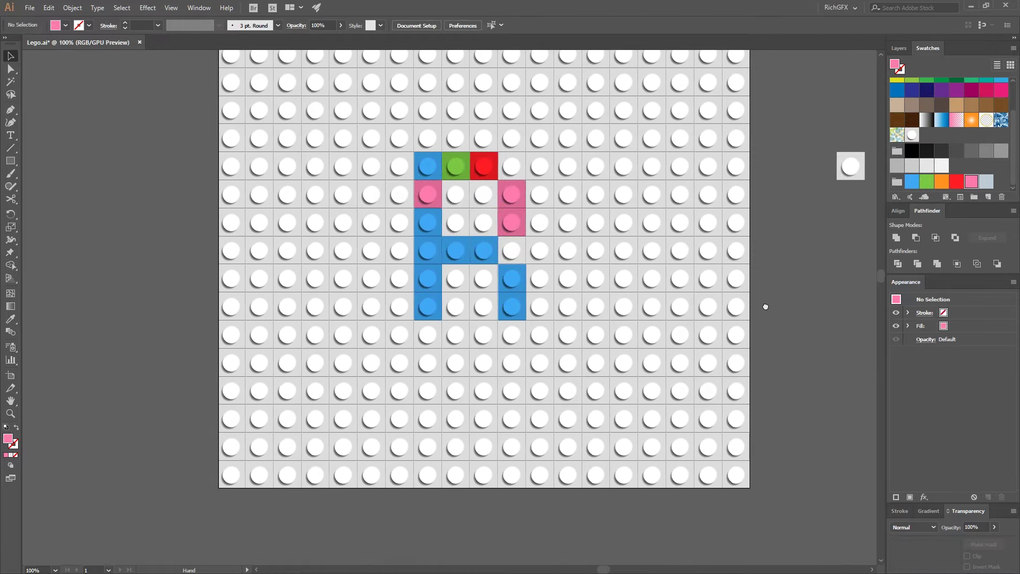
pyautogui.scroll(-2, 764, 329)
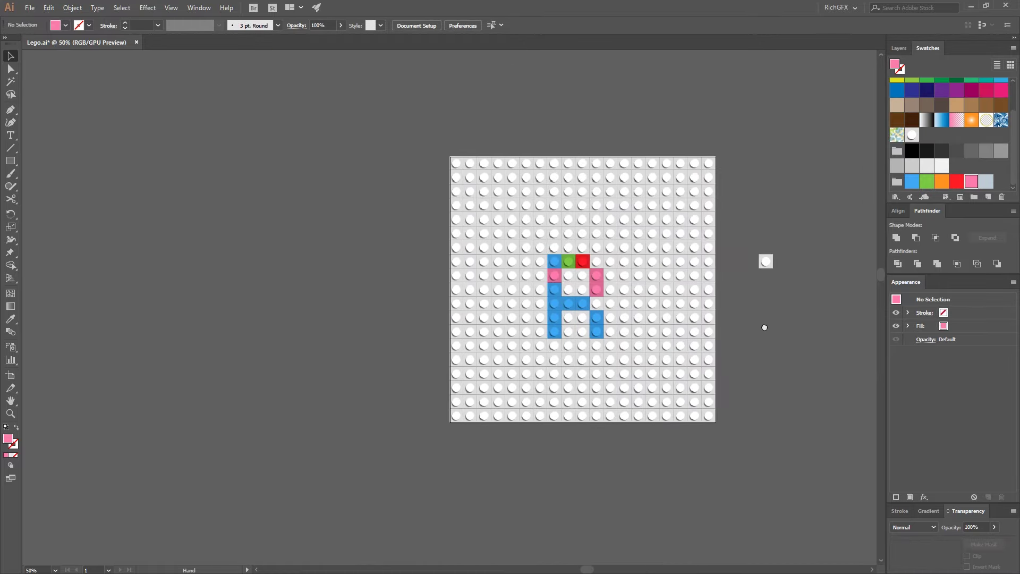
pyautogui.scroll(1, 729, 322)
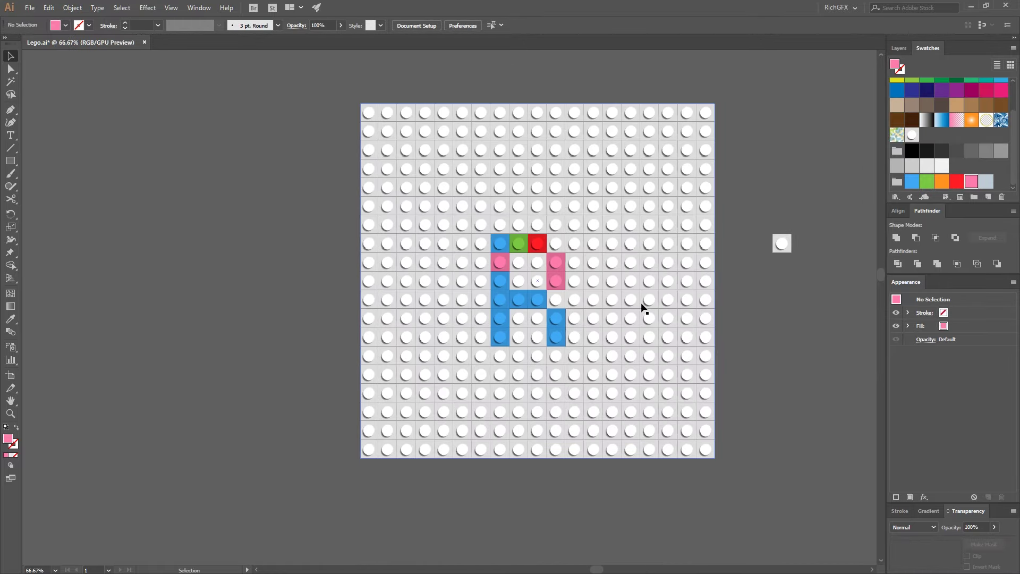
# Apply a Stylize Drop Shadow to the letter group with Preview on.
pyautogui.click(555, 276)
pyautogui.click(147, 7)
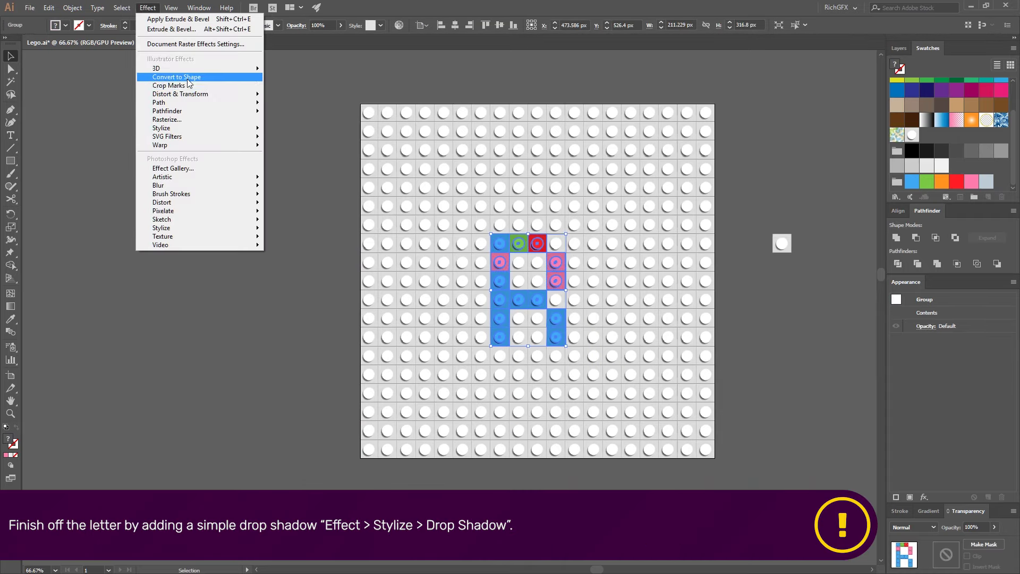
pyautogui.moveTo(161, 128)
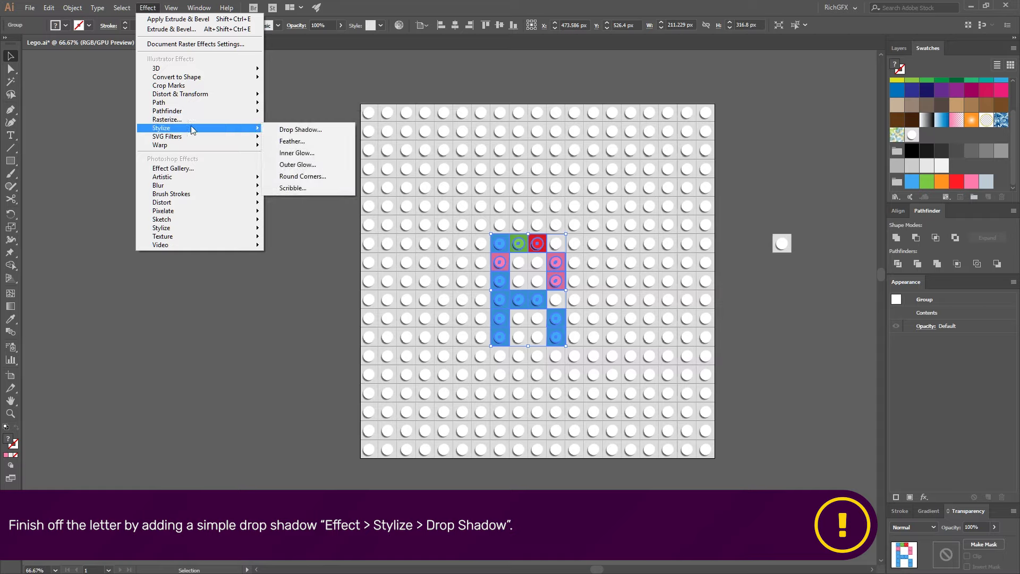
pyautogui.click(294, 130)
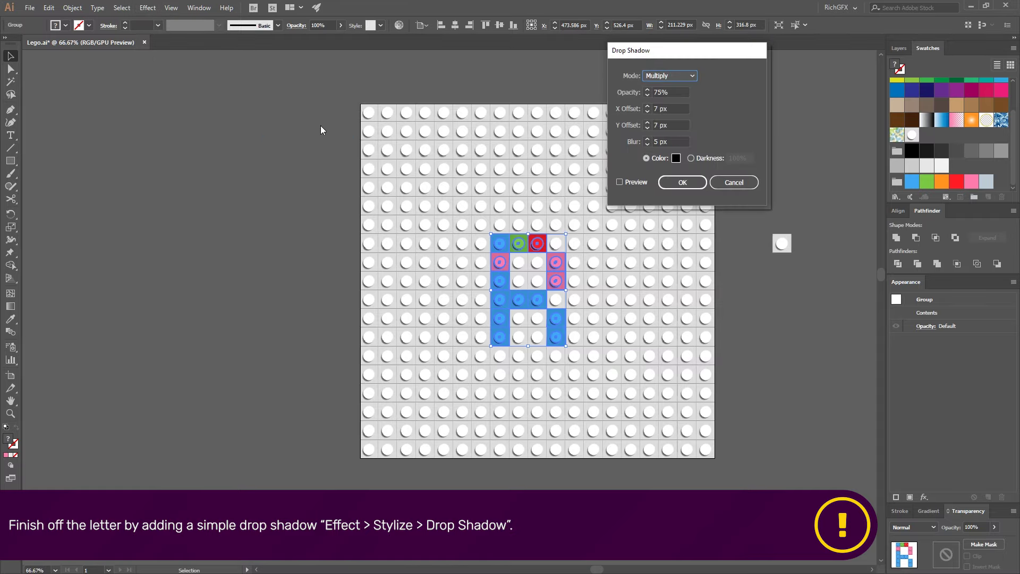
pyautogui.click(633, 182)
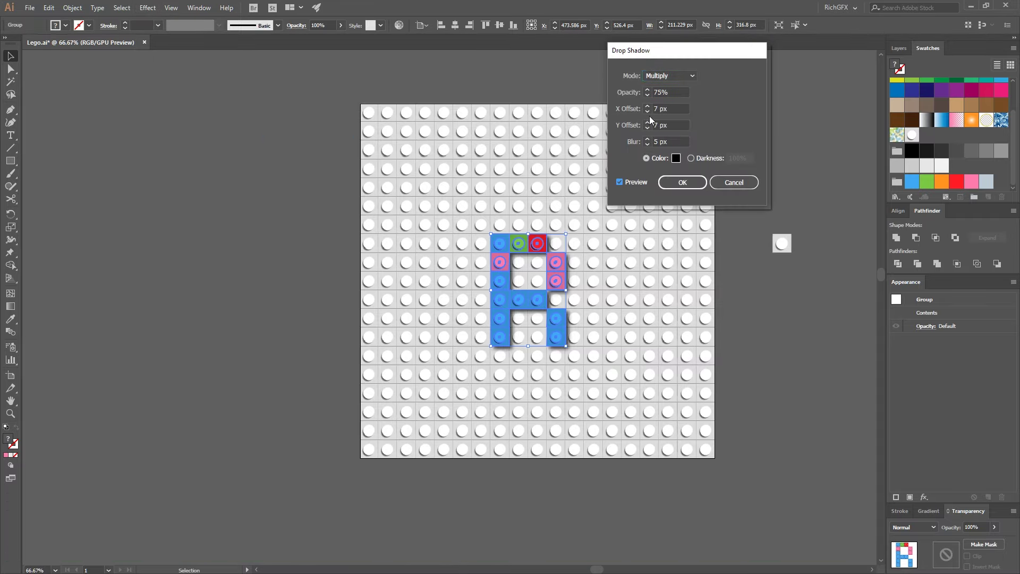
# Set the shadow X Offset to -3 px and Y Offset to 3 px, and confirm.
pyautogui.doubleClick(661, 109)
pyautogui.write('-10')
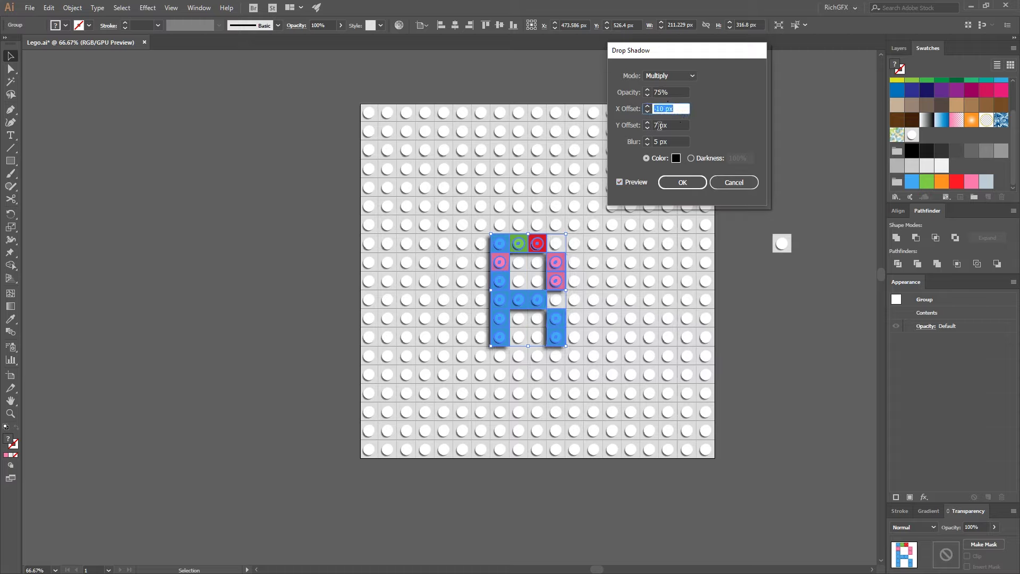
pyautogui.press('Tab')
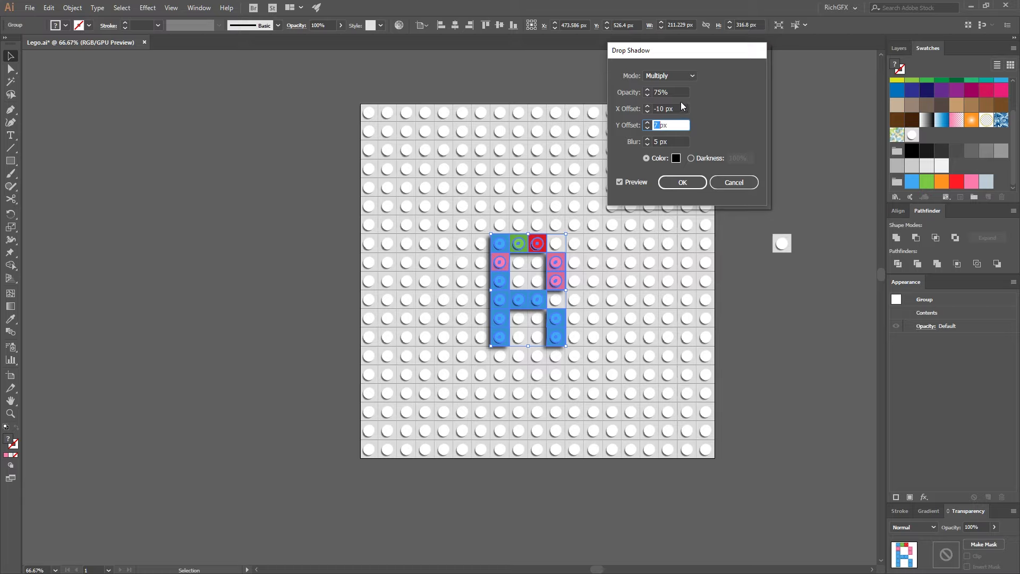
pyautogui.press('Down')
pyautogui.press('Down')
pyautogui.press('Down')
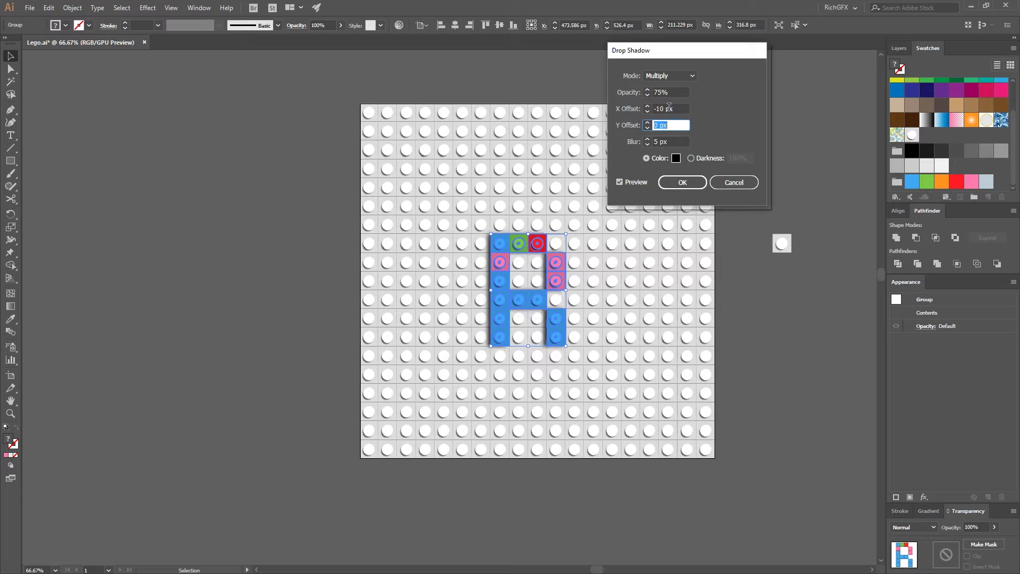
pyautogui.press('Up')
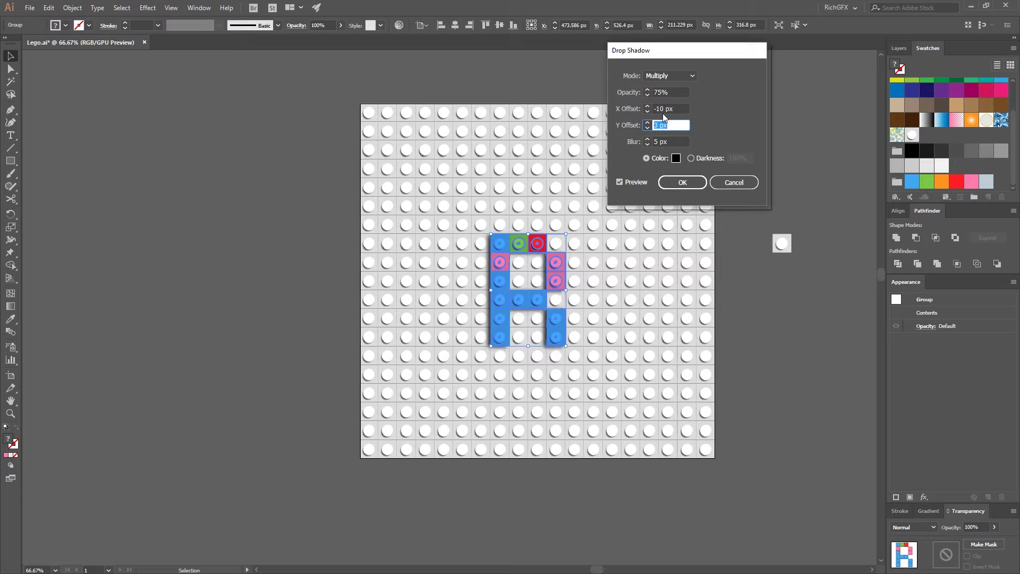
pyautogui.click(663, 109)
pyautogui.press('Up')
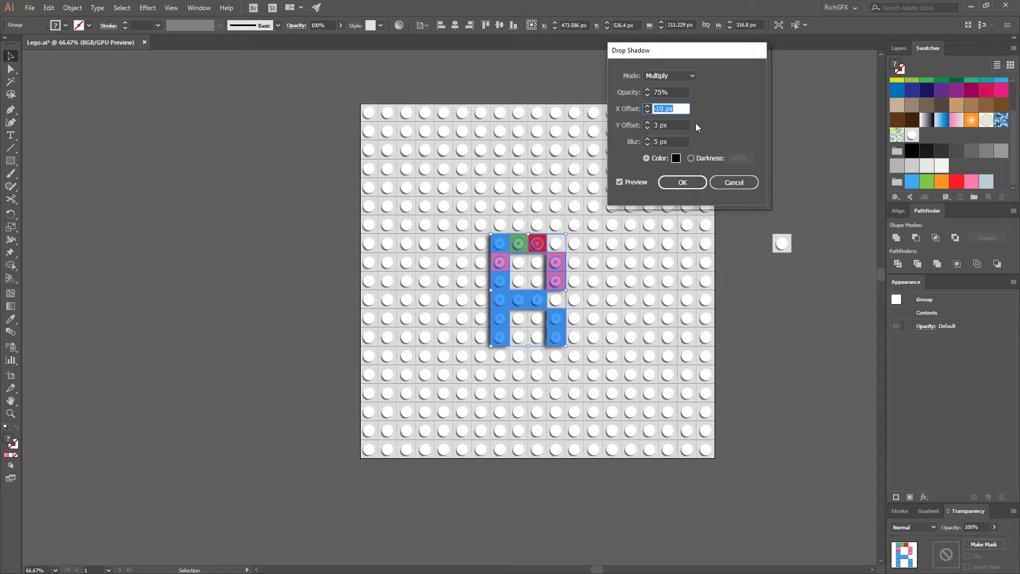
pyautogui.press('Up')
pyautogui.press('Up')
pyautogui.press('Up')
pyautogui.press('Up')
pyautogui.press('Up')
pyautogui.press('Up')
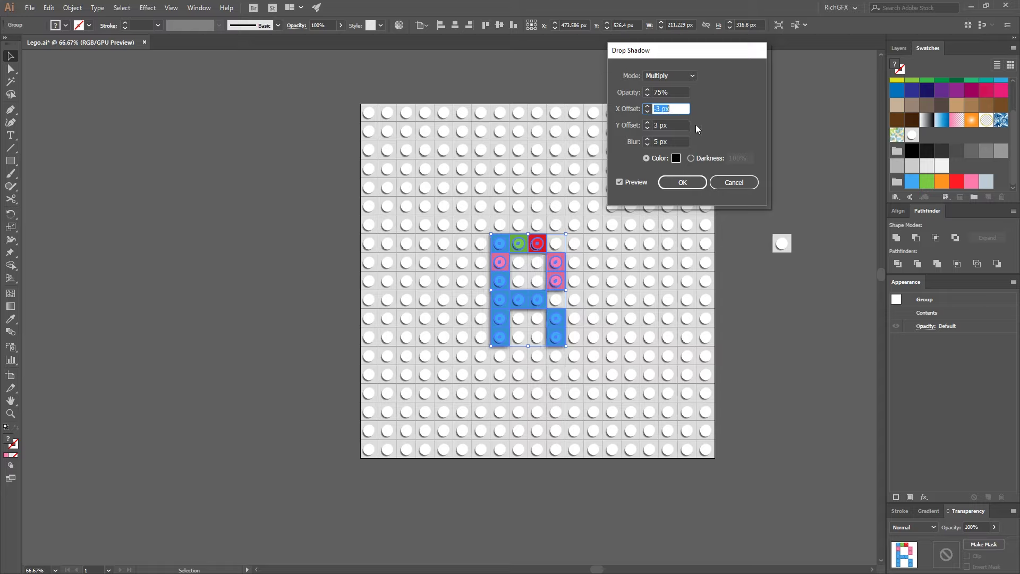
pyautogui.click(682, 182)
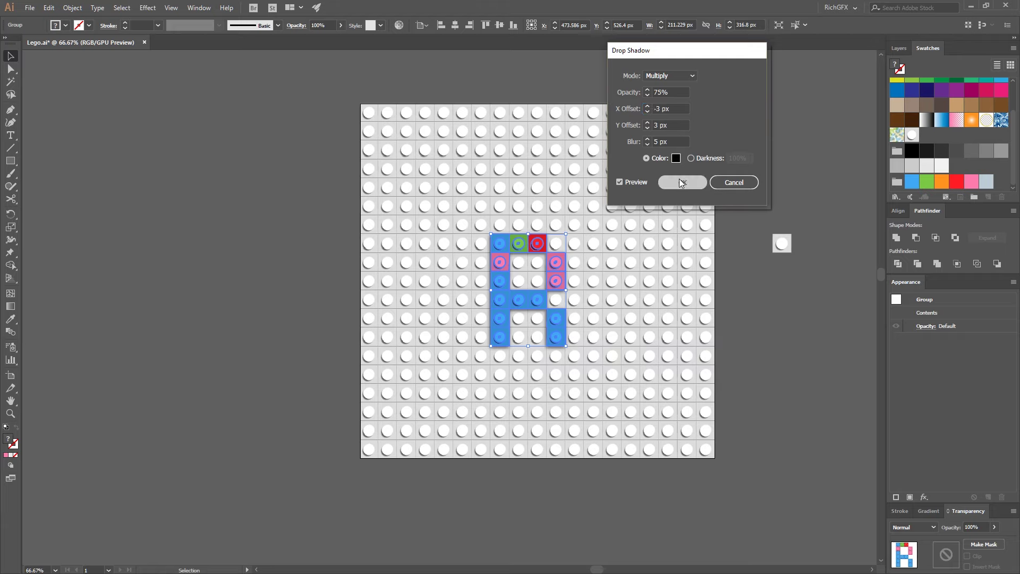
pyautogui.click(750, 299)
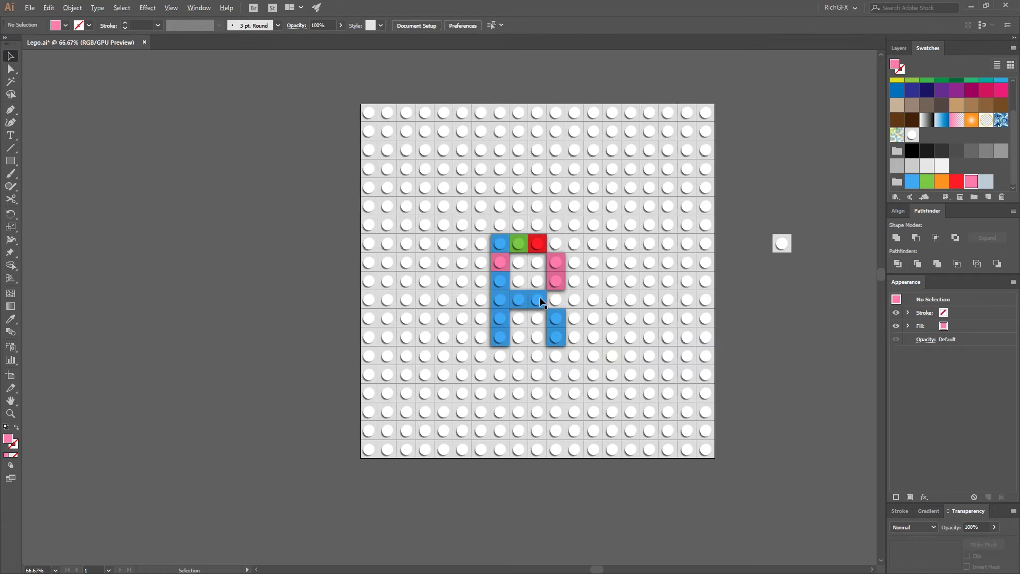
pyautogui.hotkey('ctrl', '1')
pyautogui.hotkey('ctrl', '0')
pyautogui.hotkey('ctrl', '1')
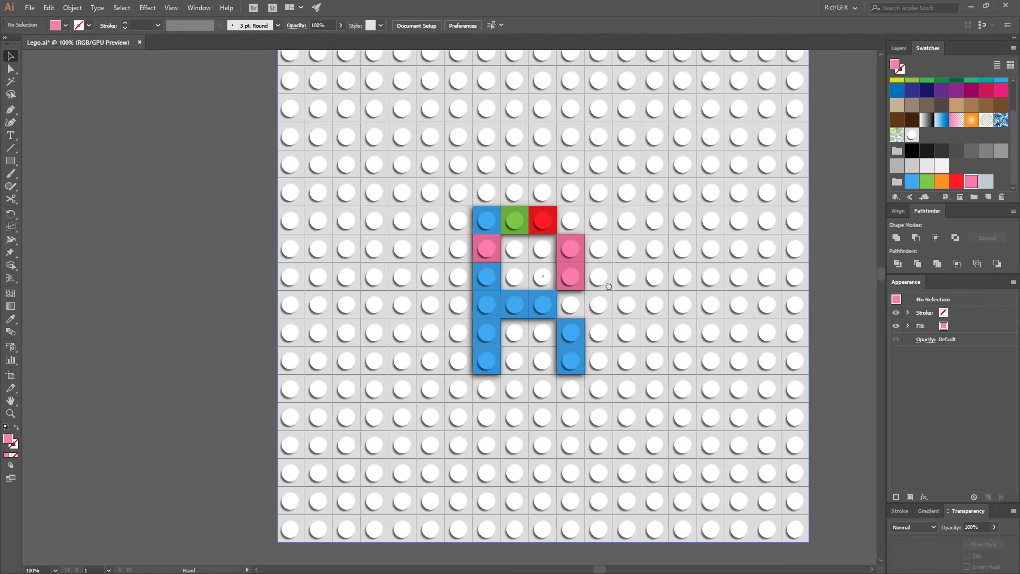
pyautogui.moveTo(609, 286); pyautogui.dragTo(613, 287)
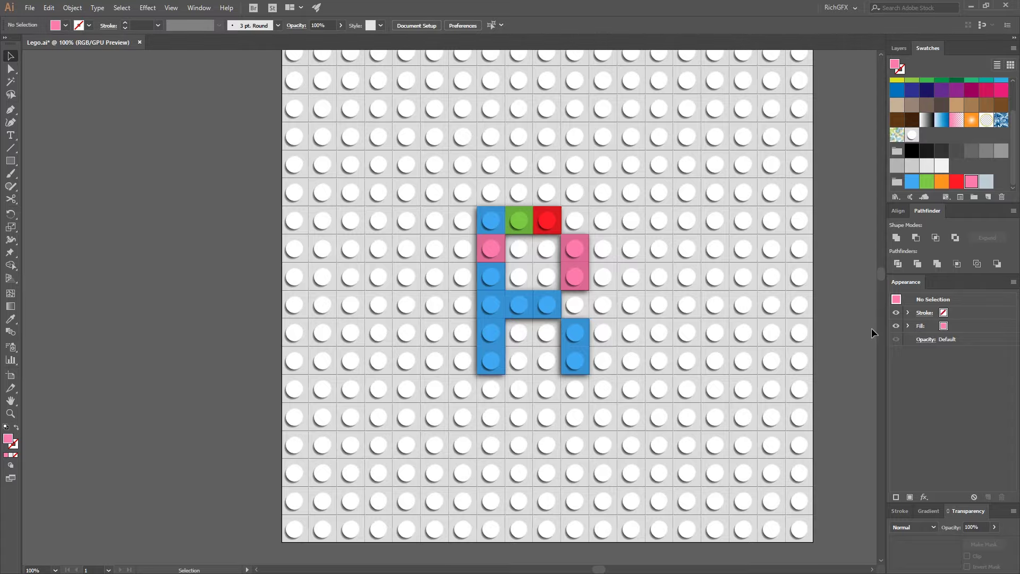